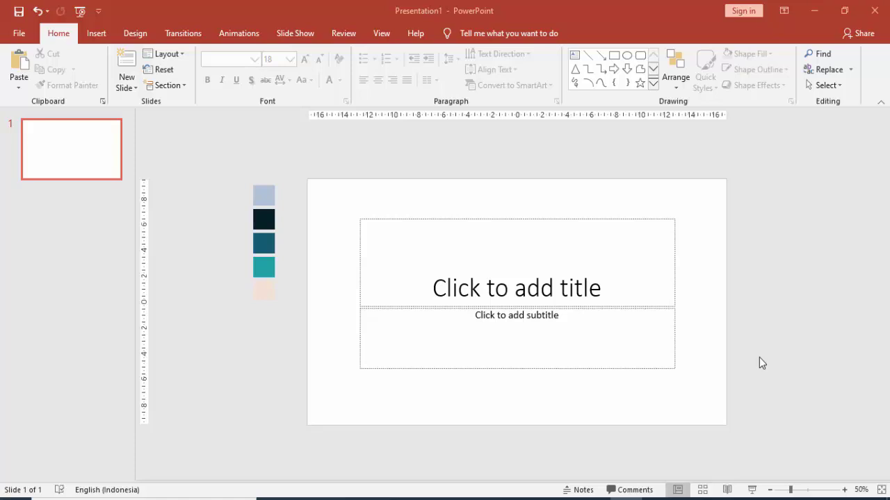
Step: Open PowerPoint's Design tab and select the palette colour squares beside the slide
left_click(745, 344)
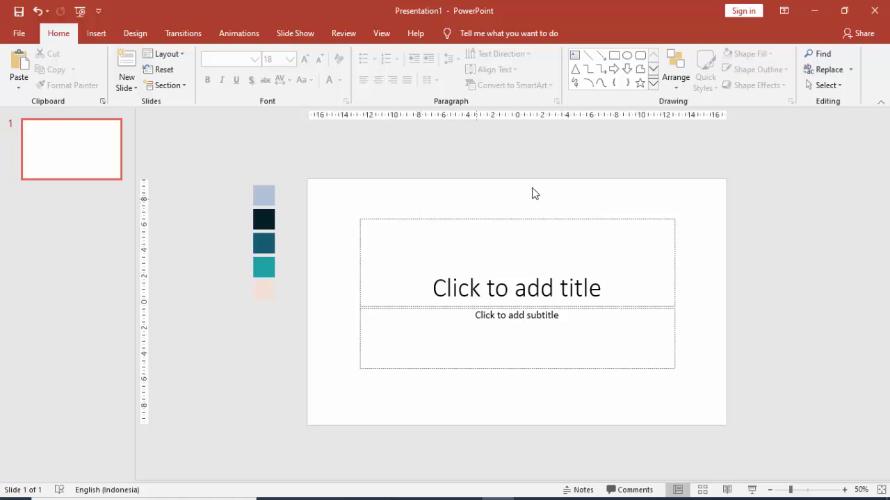
left_click(132, 33)
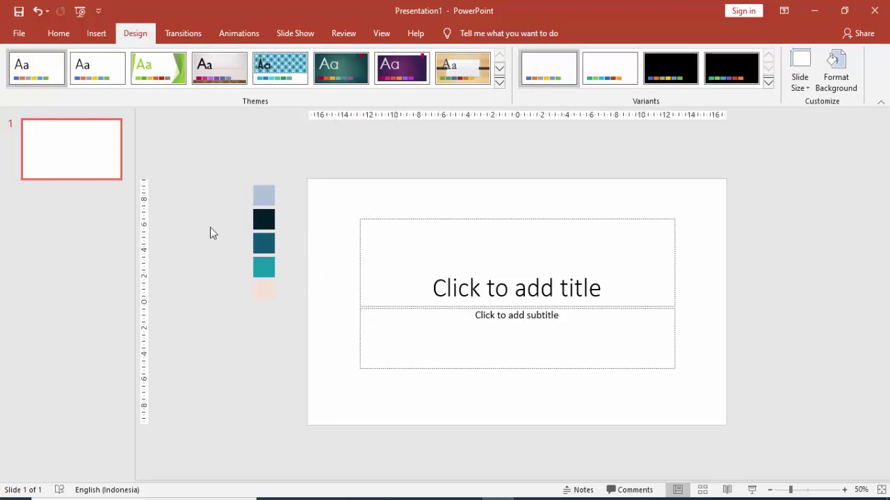
left_click(261, 295)
left_click_drag(264, 292, 267, 247)
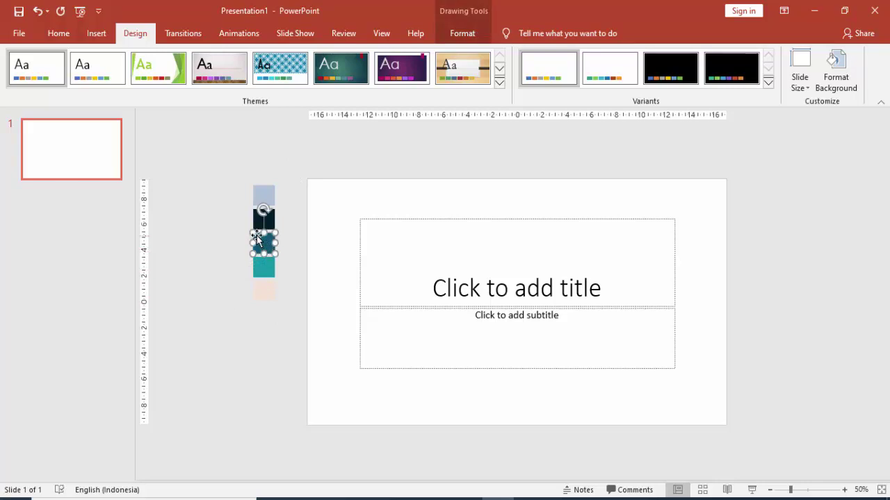
left_click_drag(256, 236, 256, 189)
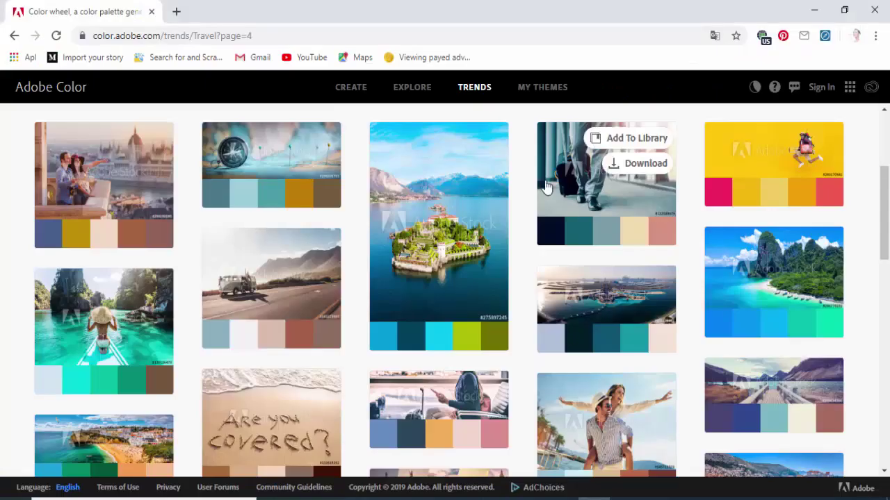
scroll(568, 338, "down", 1)
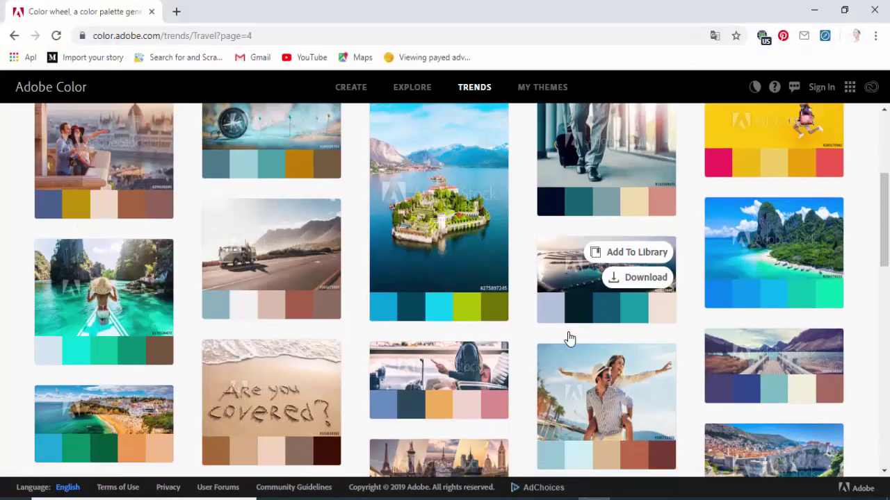
scroll(486, 361, "down", 2)
scroll(451, 389, "down", 1)
scroll(626, 382, "down", 2)
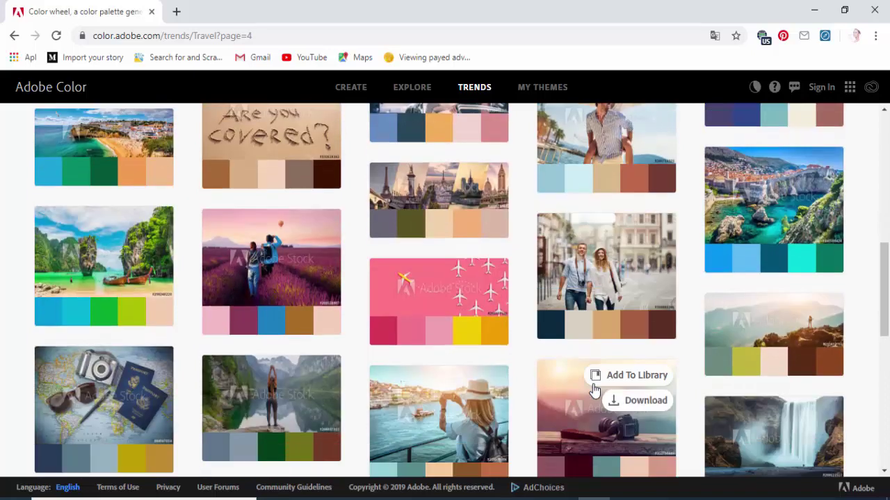
scroll(595, 392, "down", 1)
scroll(594, 392, "down", 2)
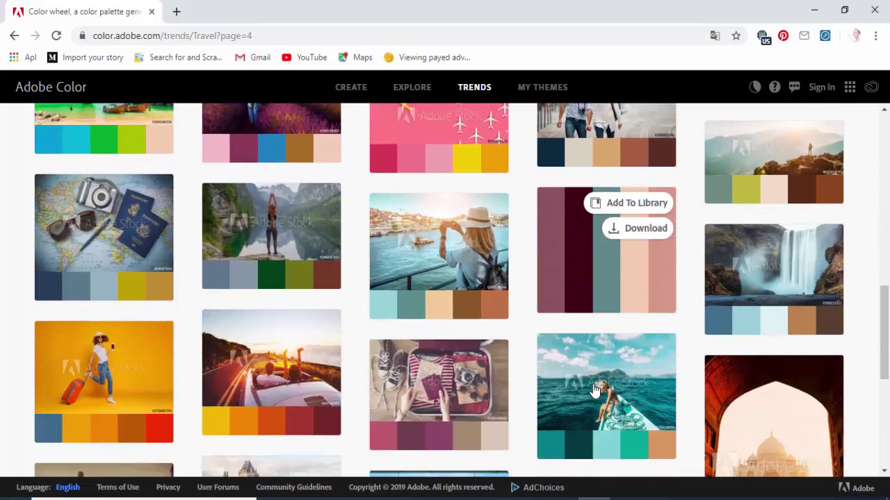
scroll(594, 392, "down", 2)
scroll(592, 391, "down", 1)
scroll(591, 392, "down", 1)
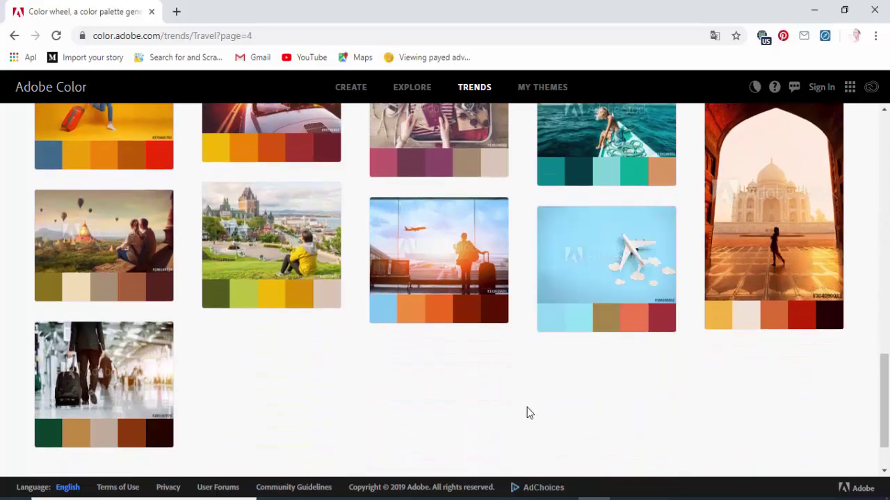
scroll(522, 357, "up", 1)
scroll(523, 356, "up", 1)
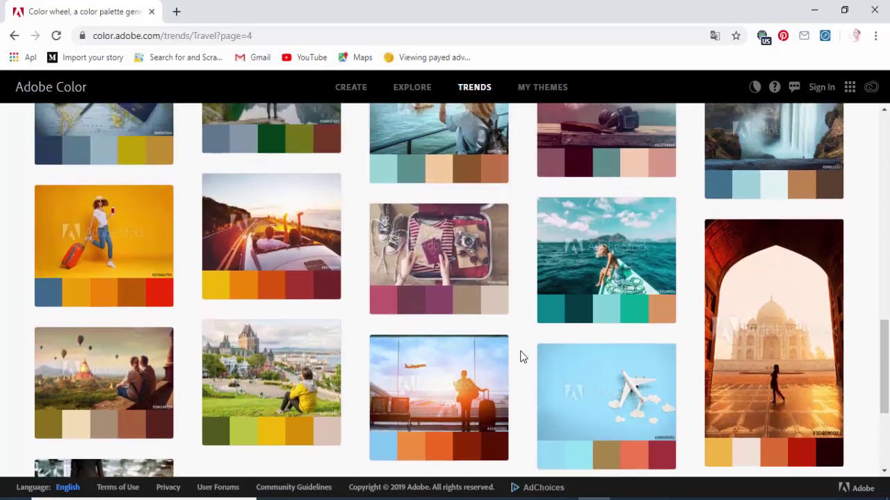
scroll(445, 306, "up", 2)
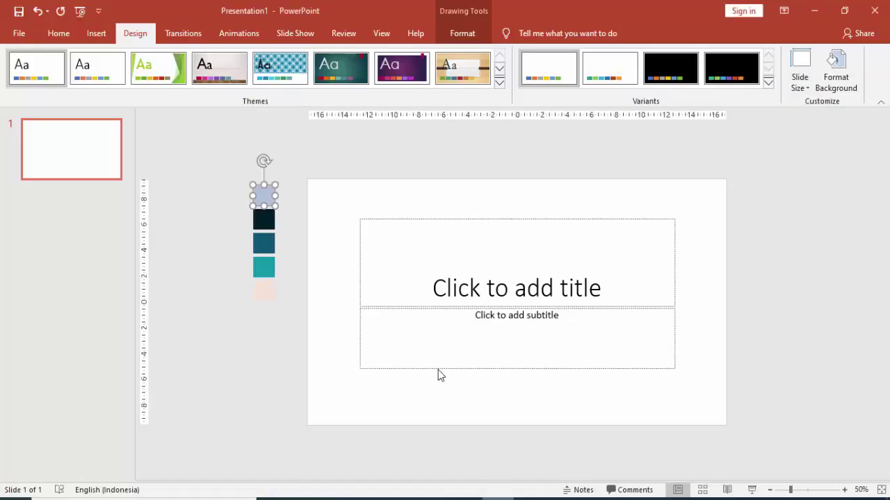
Step: Select the pale peach, teal and dark teal palette squares, then deselect them
left_click(269, 289)
left_click(267, 267)
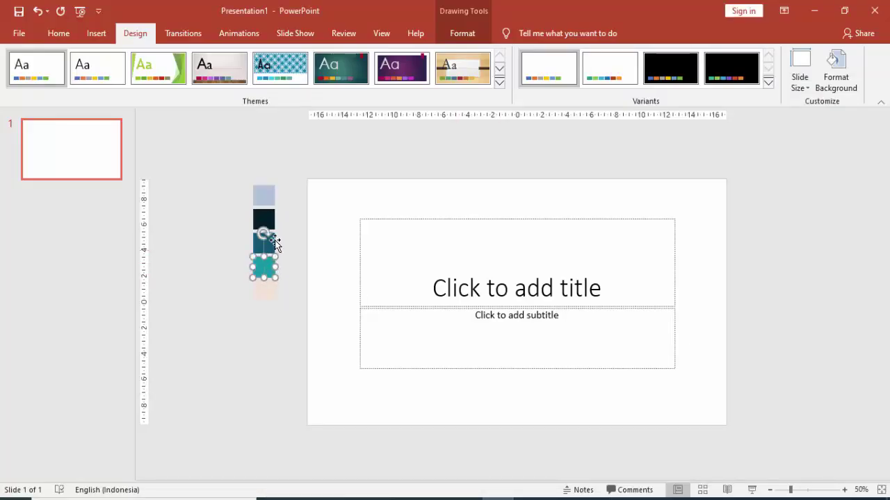
left_click(269, 243)
left_click(332, 159)
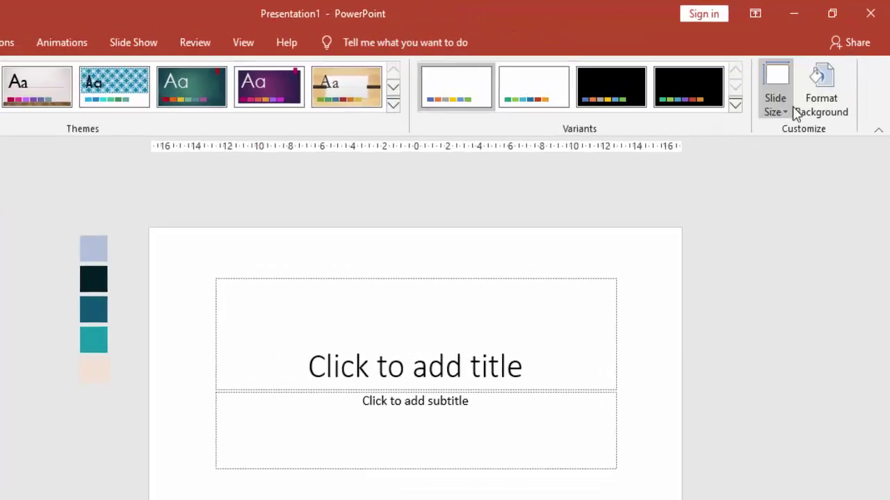
Step: Set a custom portrait slide size of 21 cm by 29,7 cm, maximizing content
left_click(777, 104)
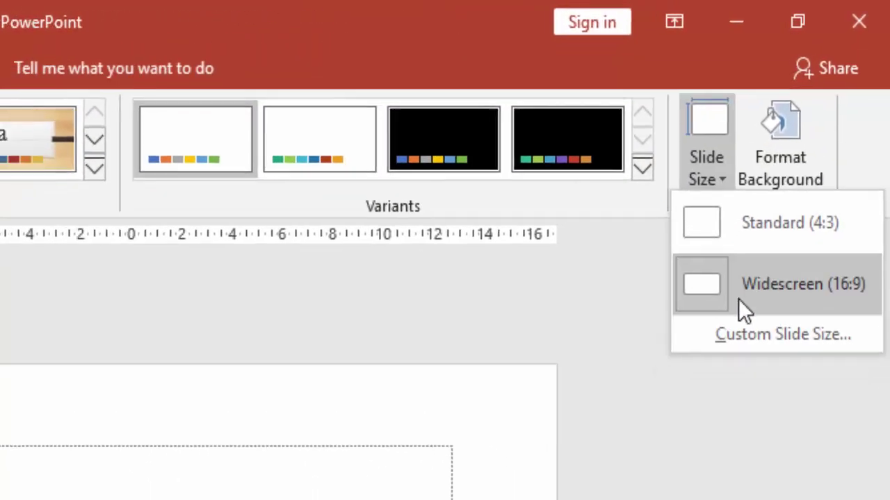
left_click(764, 334)
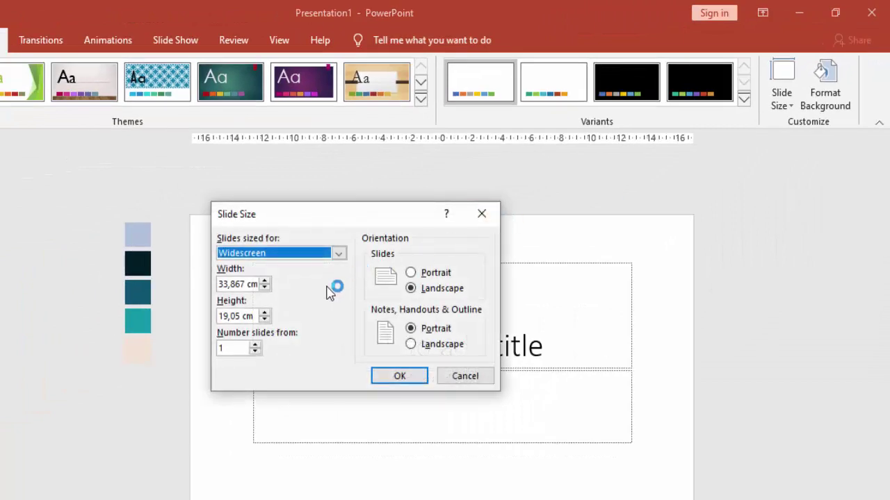
left_click(417, 275)
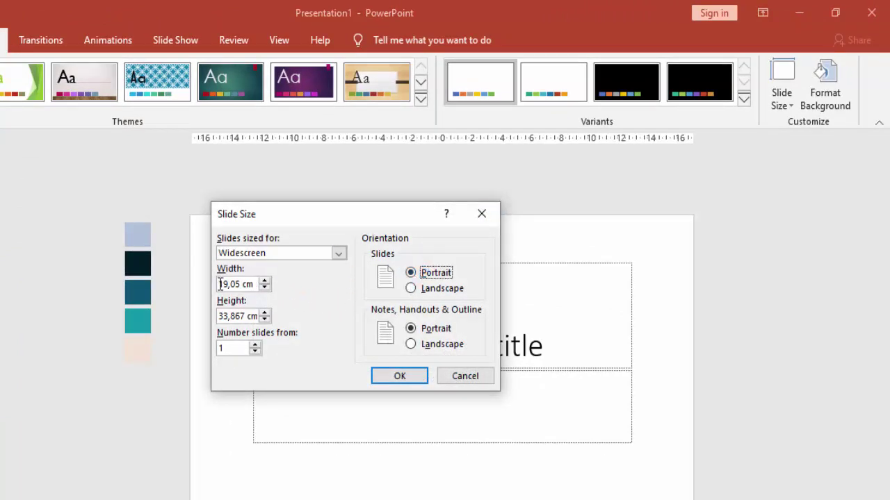
left_click_drag(219, 285, 263, 285)
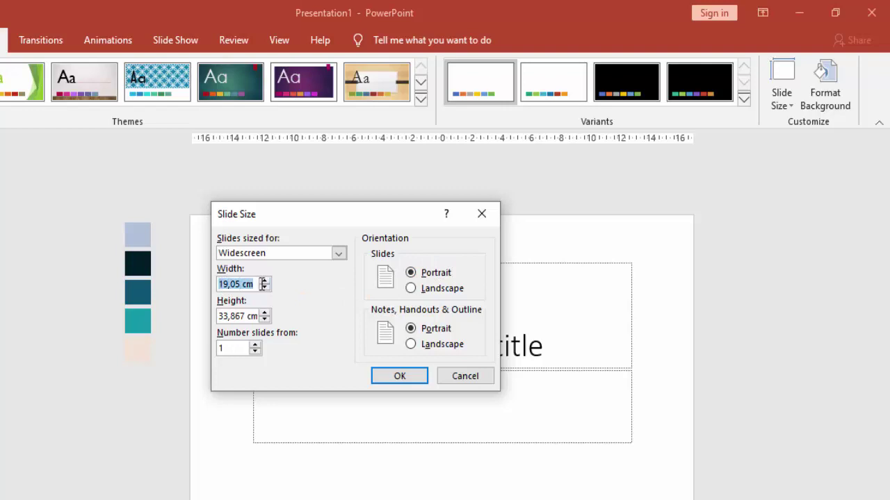
type("21")
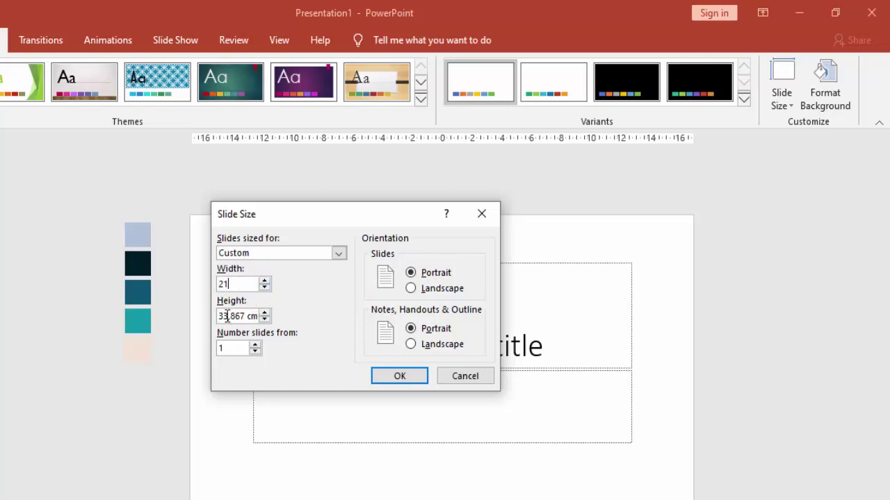
left_click_drag(220, 315, 269, 319)
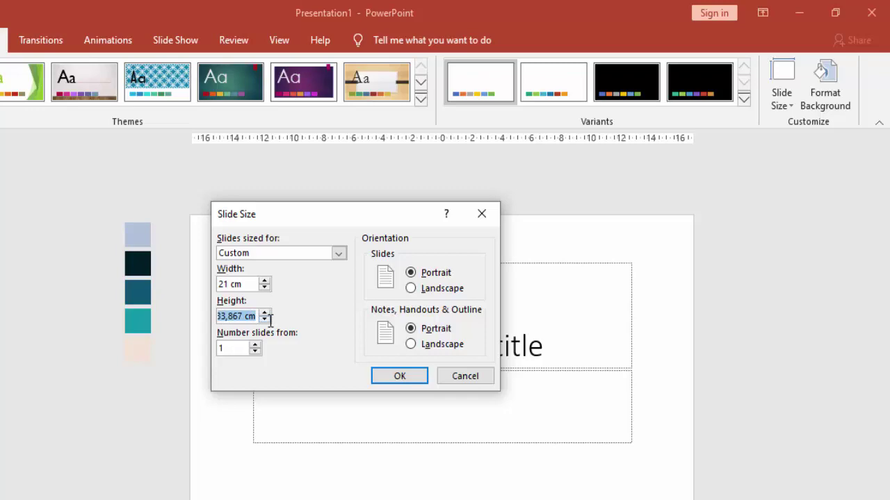
type("29,7")
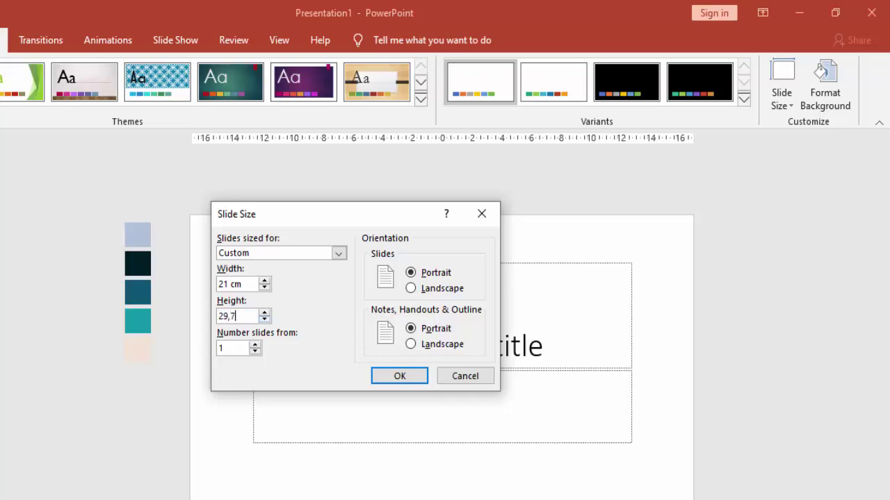
left_click(399, 379)
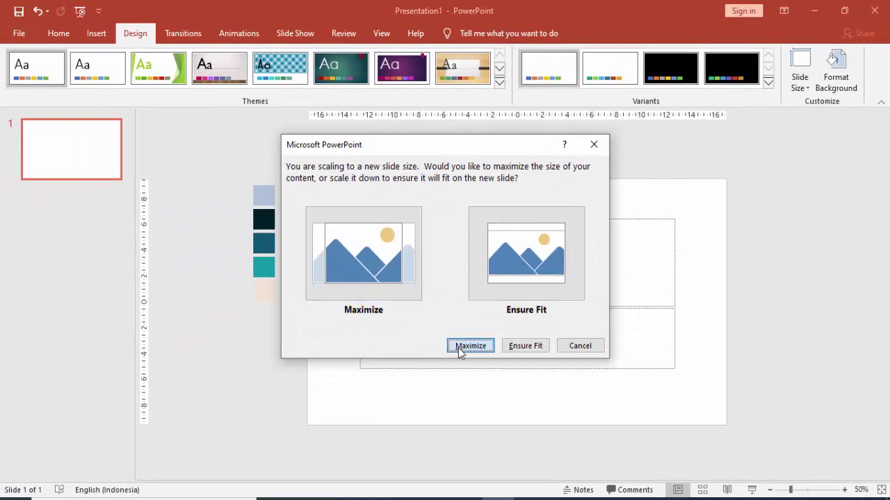
left_click(458, 348)
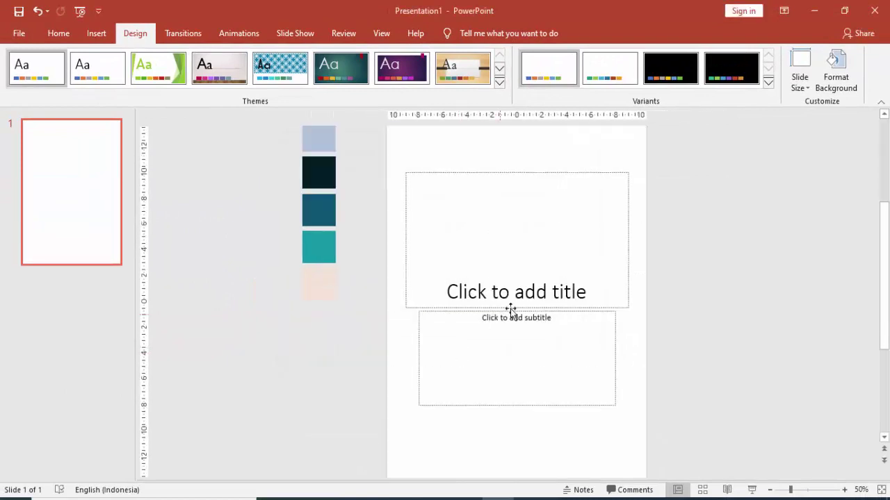
Step: Delete the title and subtitle placeholders
left_click(476, 168)
key("Delete")
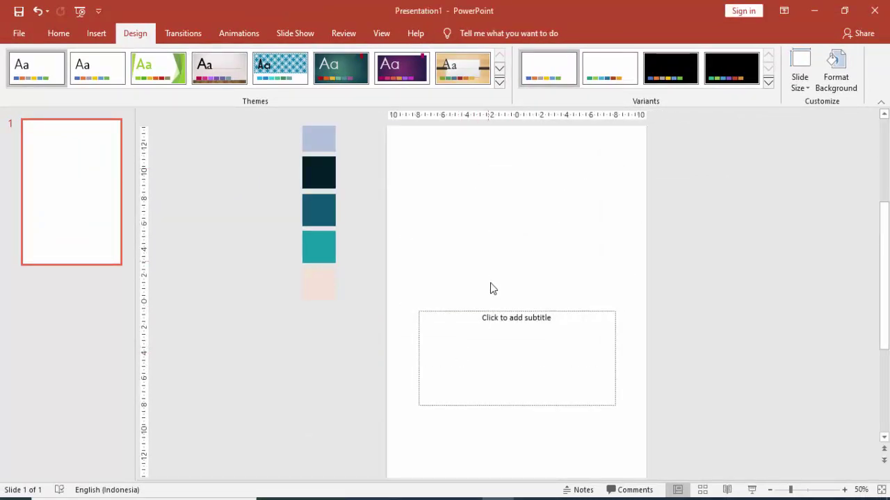
left_click(490, 308)
key("Delete")
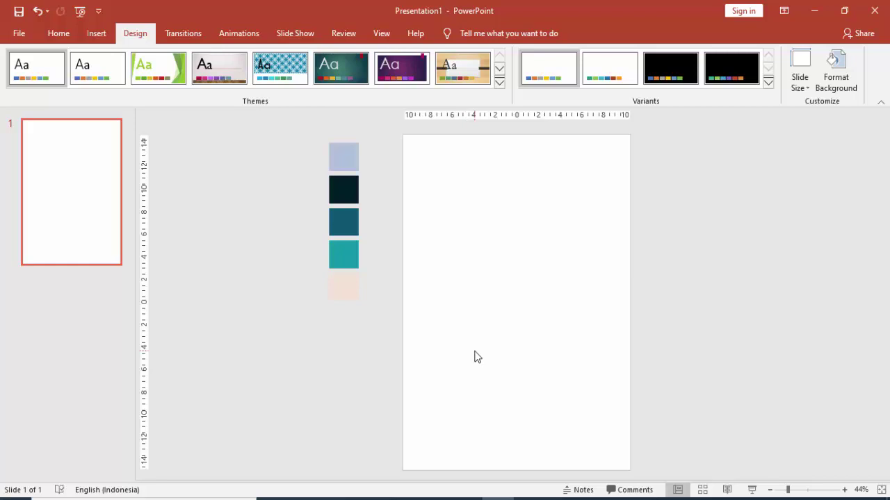
Step: Draw a tall blue rectangle down the left side from the page's top-left corner
left_click(92, 35)
left_click(209, 69)
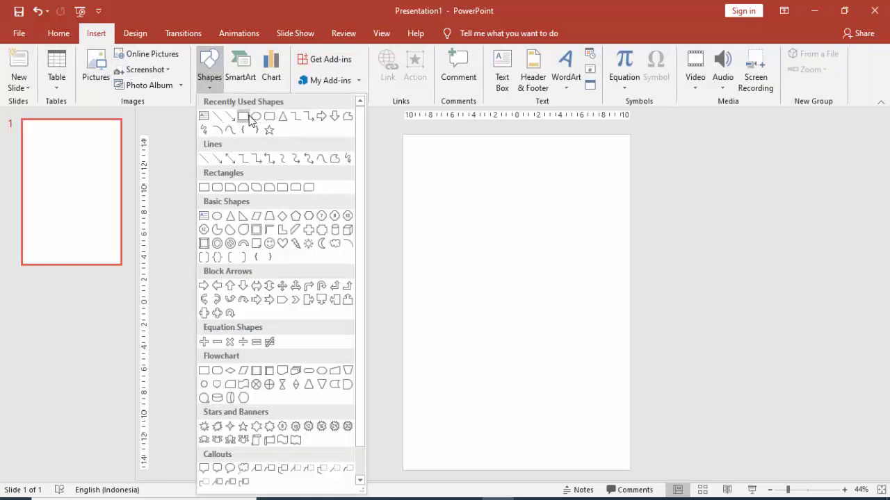
left_click(249, 117)
mouse_move(403, 133)
left_mouse_down()
mouse_move(493, 253)
mouse_move(501, 470)
left_mouse_up()
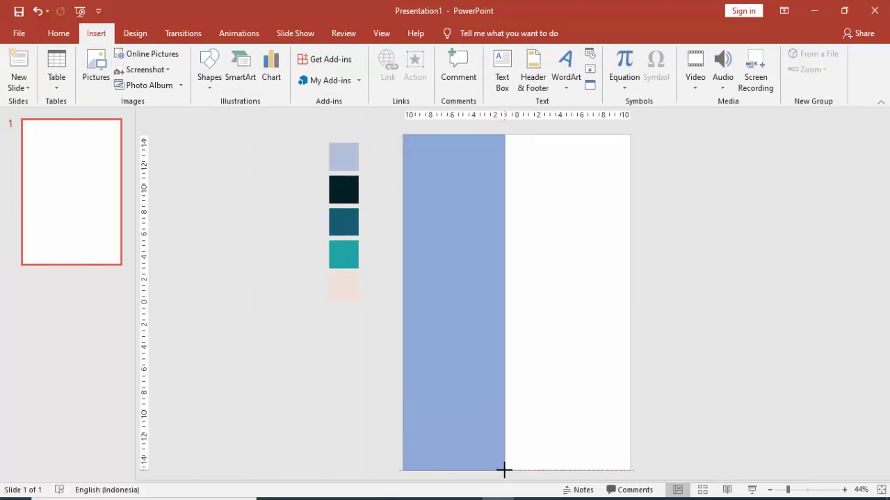
left_click_drag(501, 470, 505, 471)
left_click(518, 257)
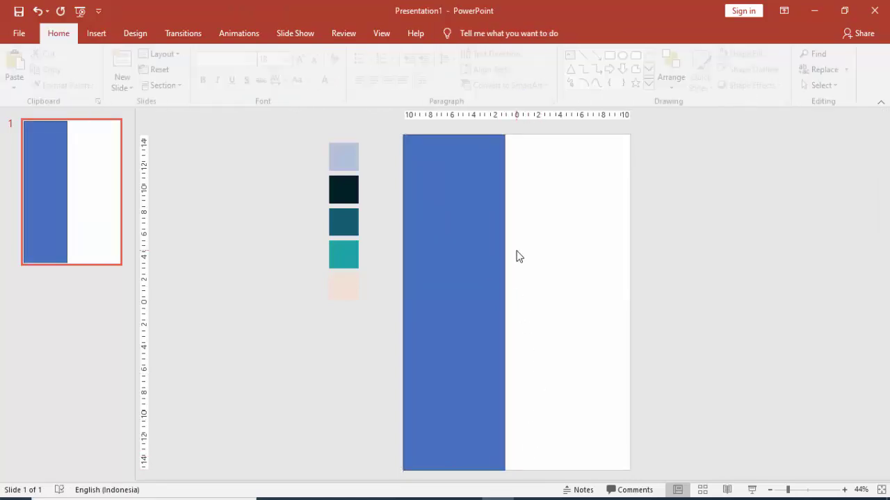
Step: Use Edit Points to delete the rectangle's bottom-right vertex, slanting its right edge
left_click(500, 465)
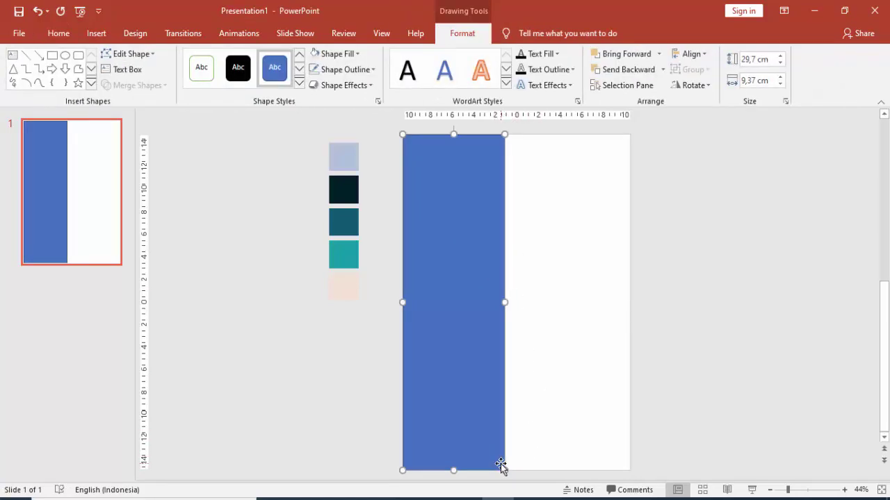
right_click(500, 467)
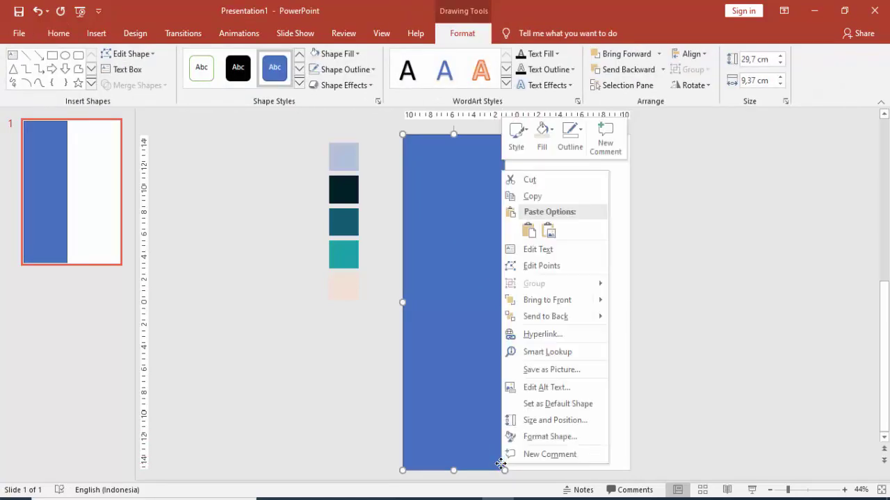
left_click(536, 267)
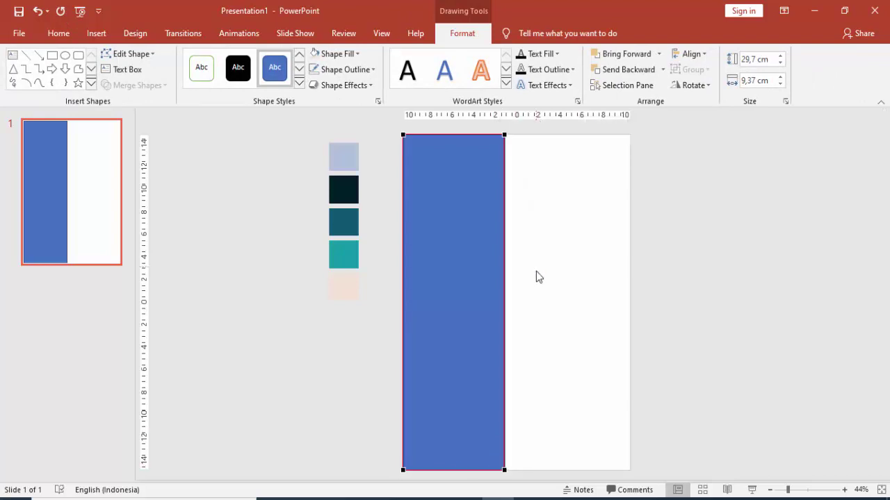
right_click(459, 470)
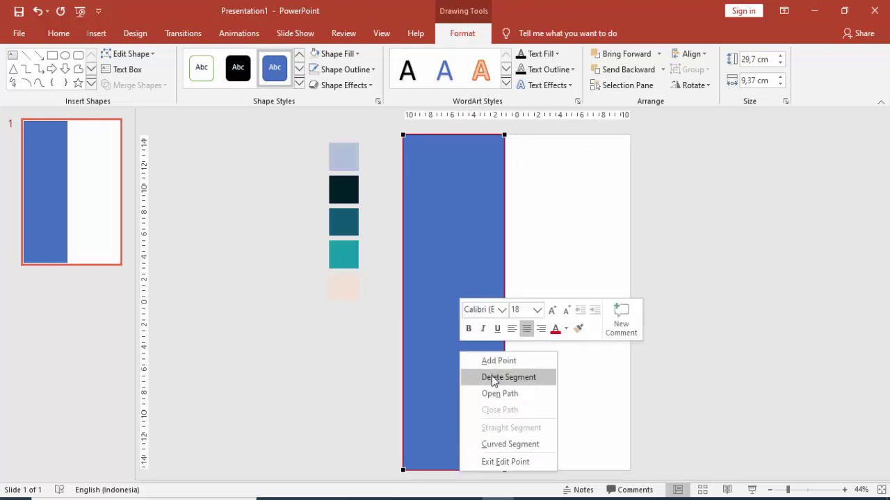
left_click(518, 377)
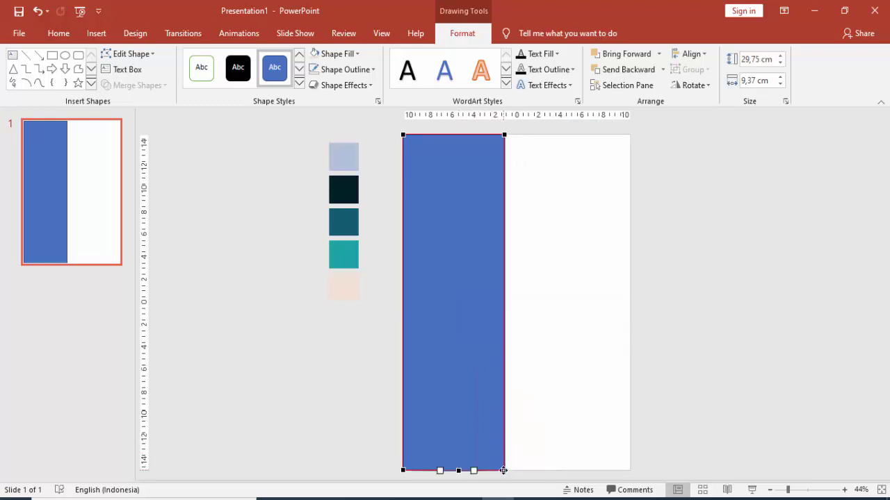
left_click(503, 471)
right_click(504, 471)
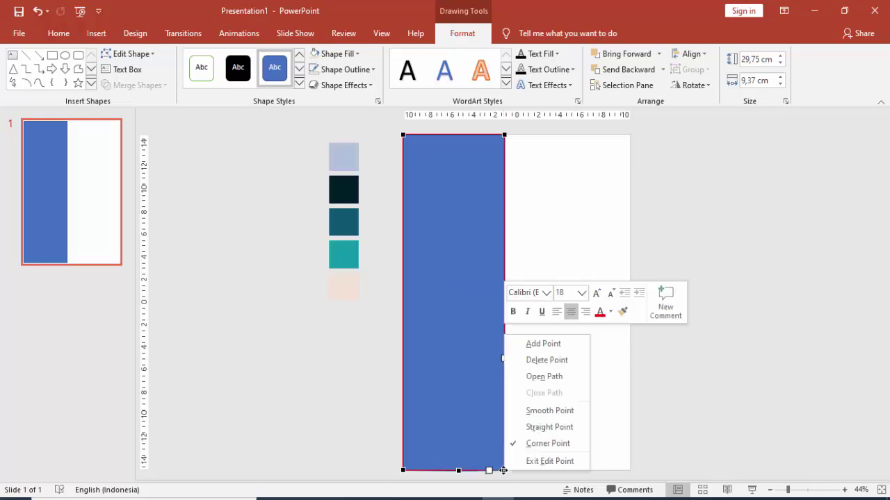
left_click(530, 360)
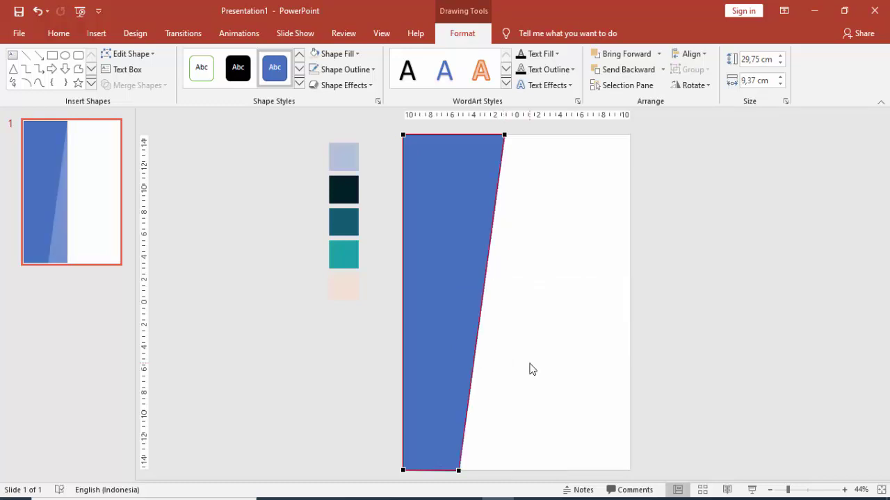
left_click(513, 420)
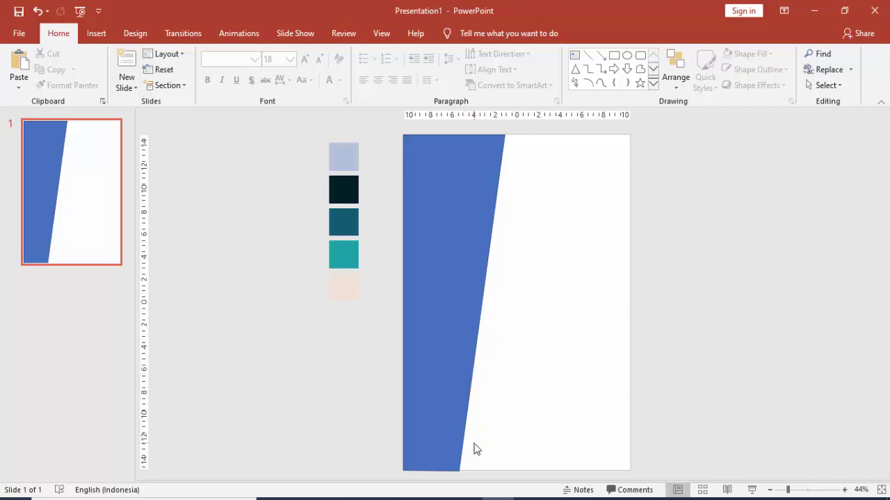
Step: Set the slanted panel's outline to No line in Format Shape
right_click(431, 370)
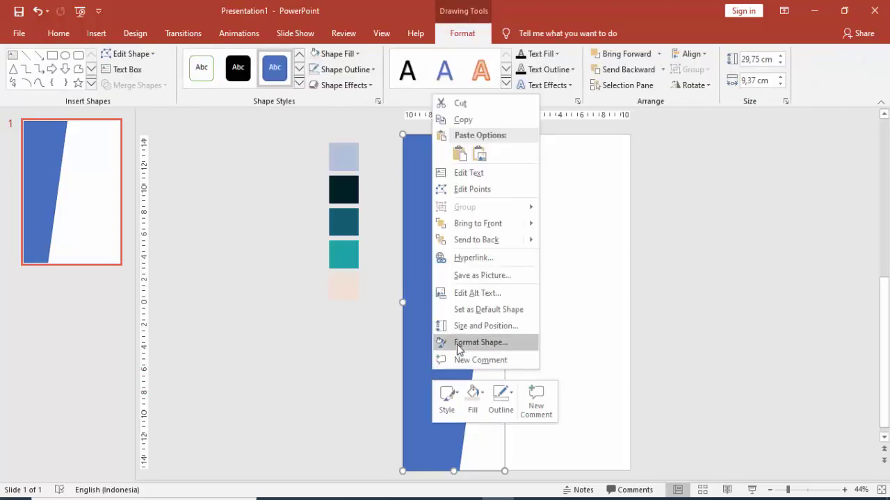
left_click(456, 344)
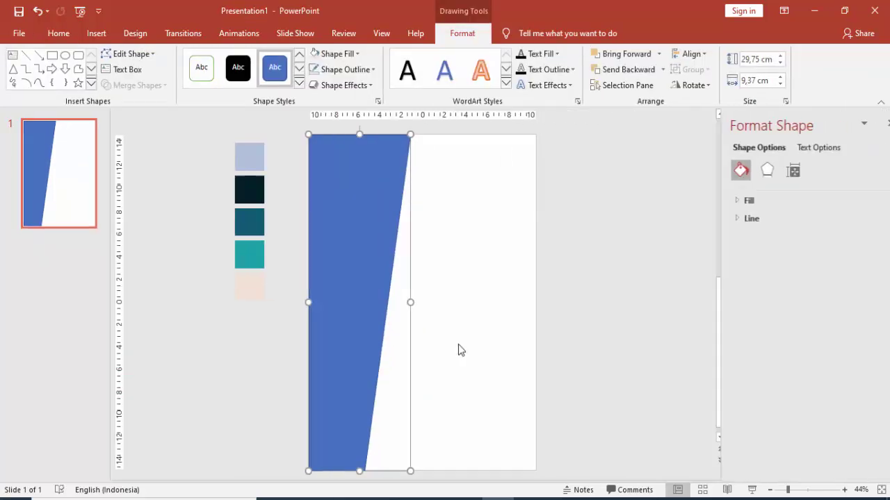
left_click(721, 221)
left_click(744, 240)
left_click(467, 269)
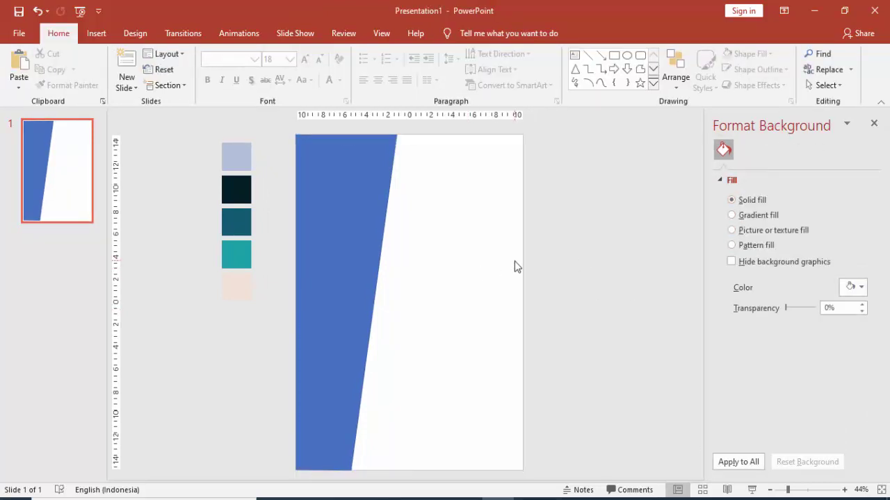
Step: Ctrl-drag a copy of the slanted panel onto the right half of the page
left_click(376, 226)
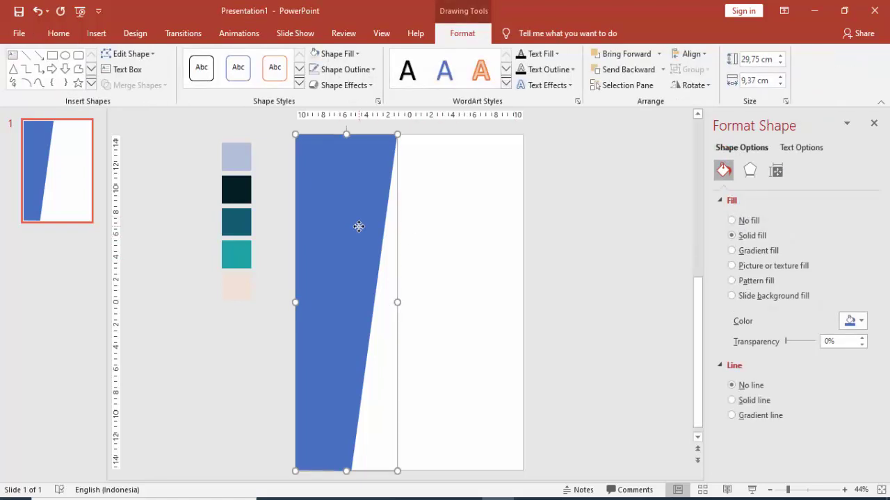
left_click_drag(359, 226, 471, 223)
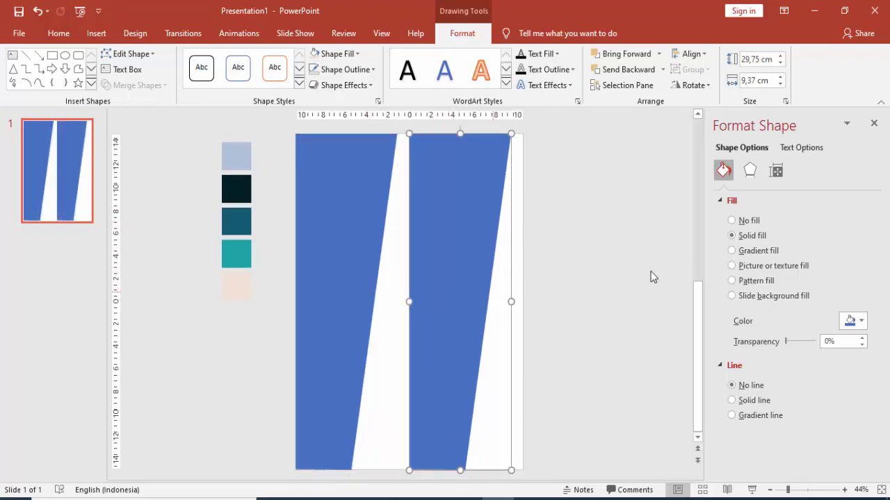
left_click(595, 268)
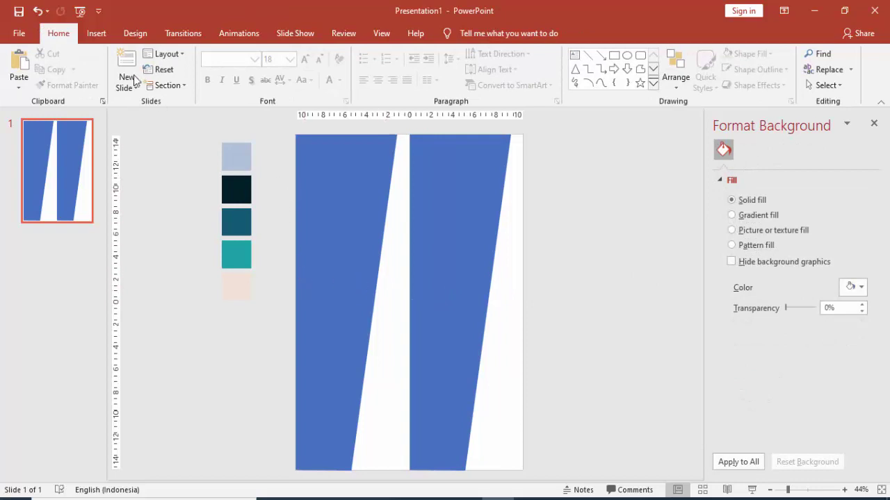
left_click(463, 314)
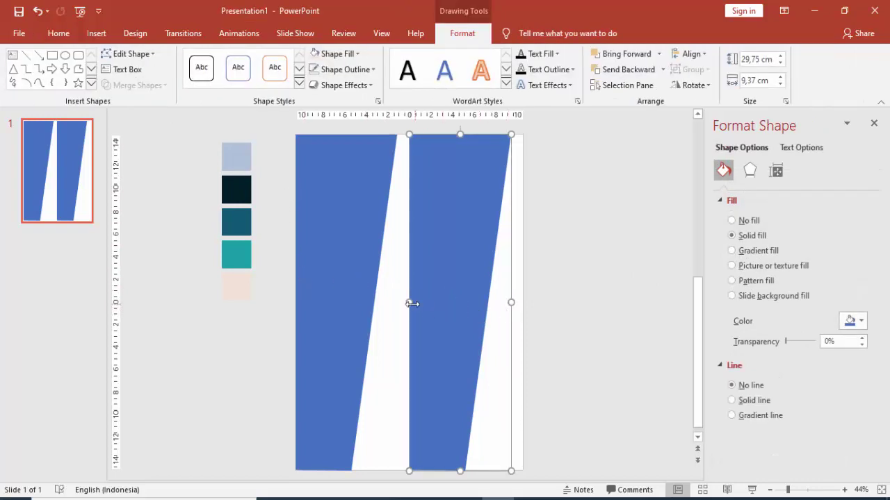
left_click(94, 35)
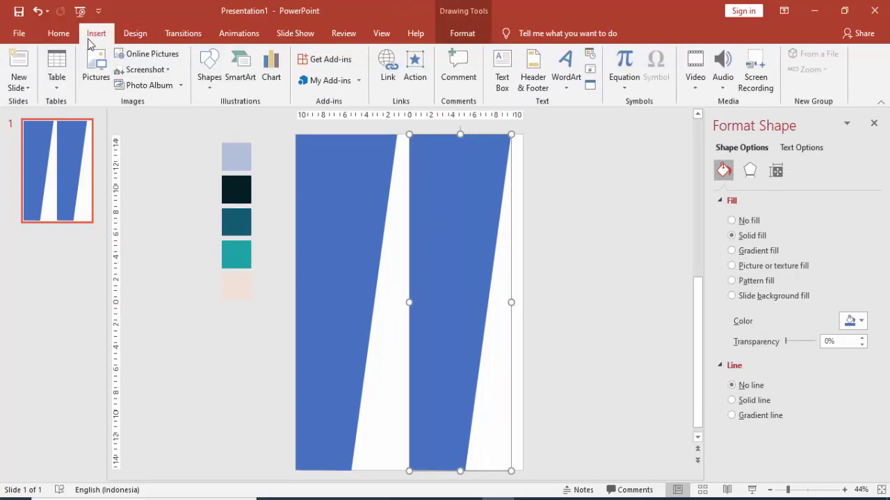
left_click(210, 69)
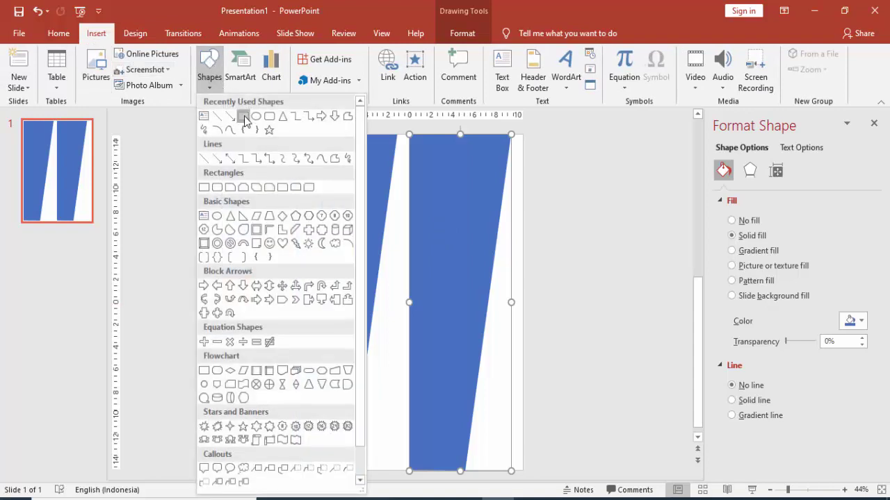
Step: Draw a rectangle over the lower right of the page, 14,88 cm tall
left_click(243, 117)
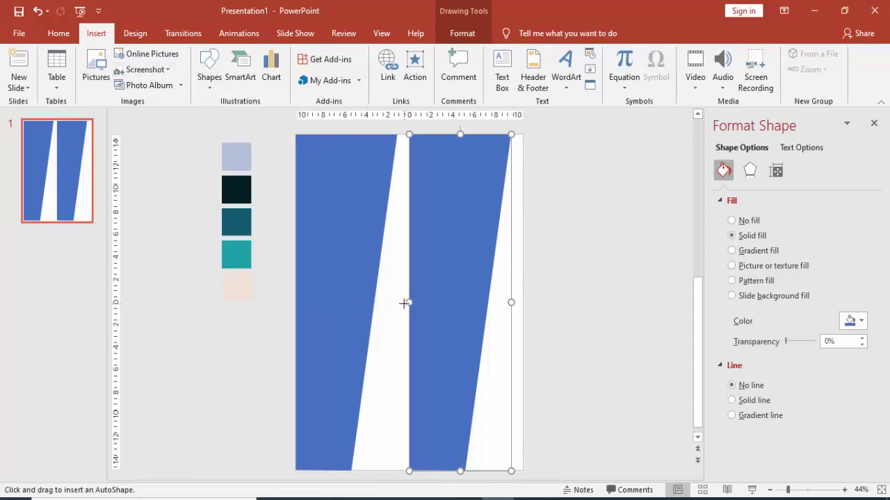
left_click_drag(397, 301, 524, 486)
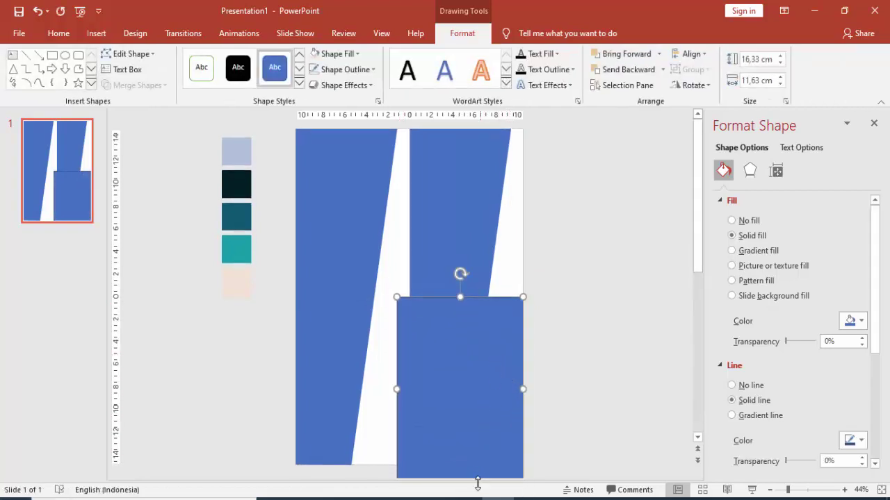
scroll(528, 386, "down", 1, "ctrl")
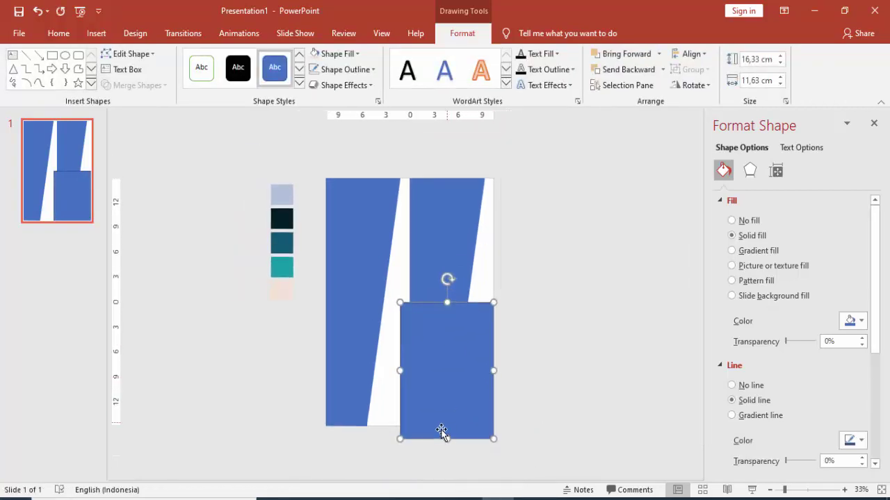
left_click_drag(447, 439, 447, 427)
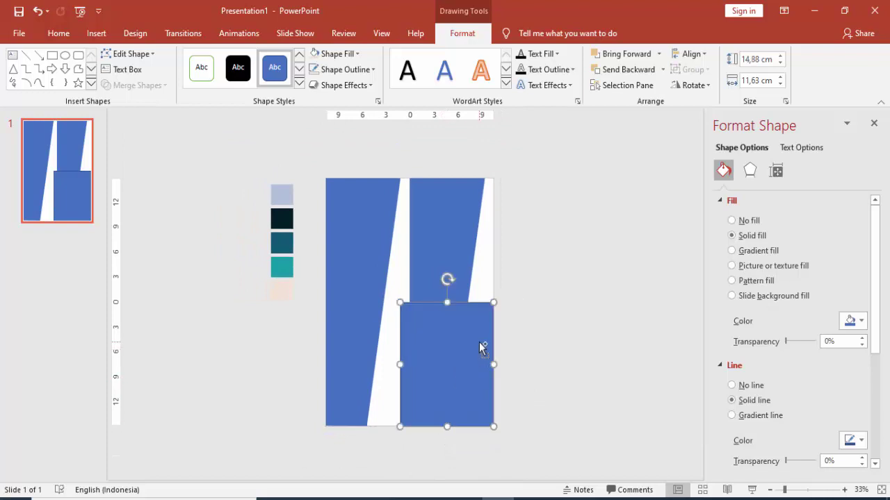
scroll(482, 347, "up", 1, "ctrl")
left_click(477, 207)
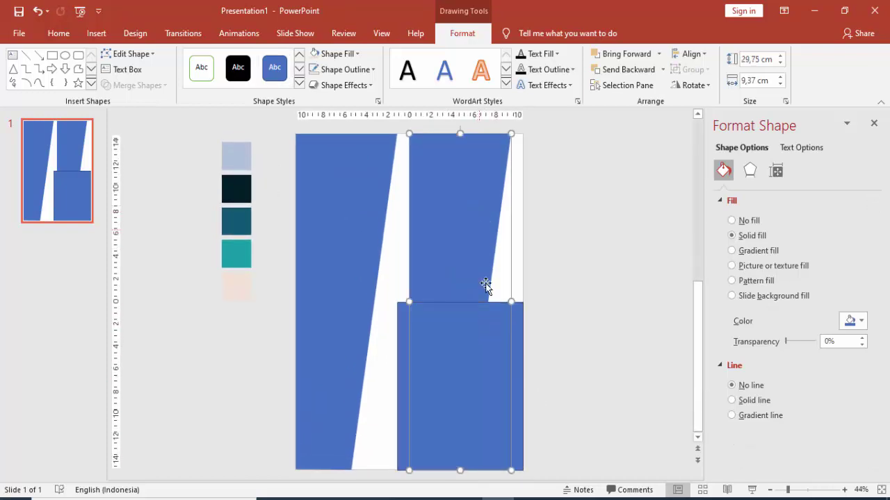
left_click(497, 330)
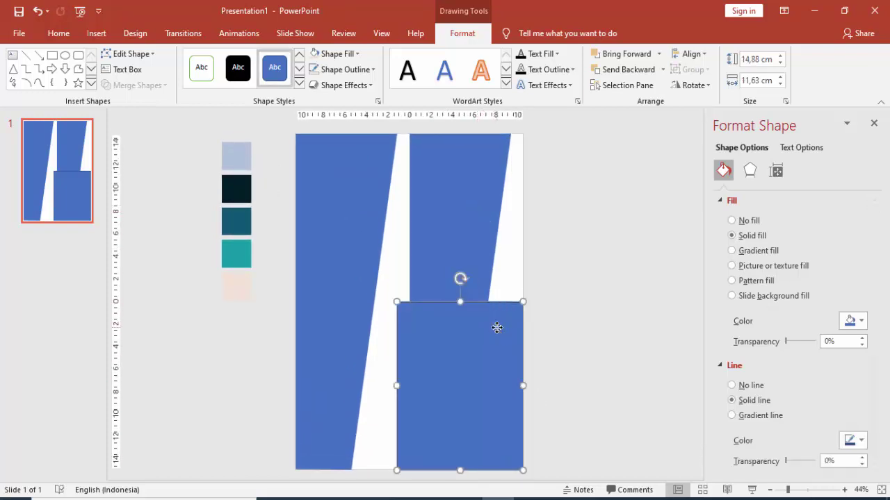
Step: Fill the upper right slanted panel dark navy and select it with the lower rectangle
left_click(486, 235)
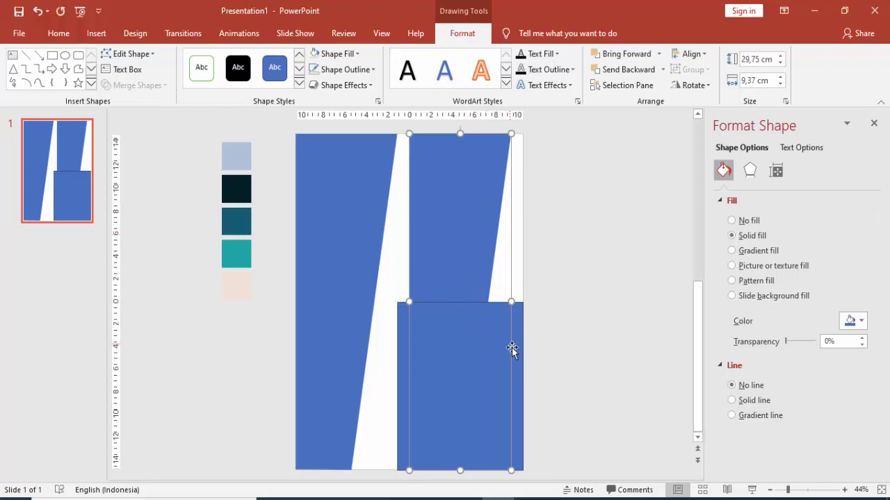
left_click(524, 340)
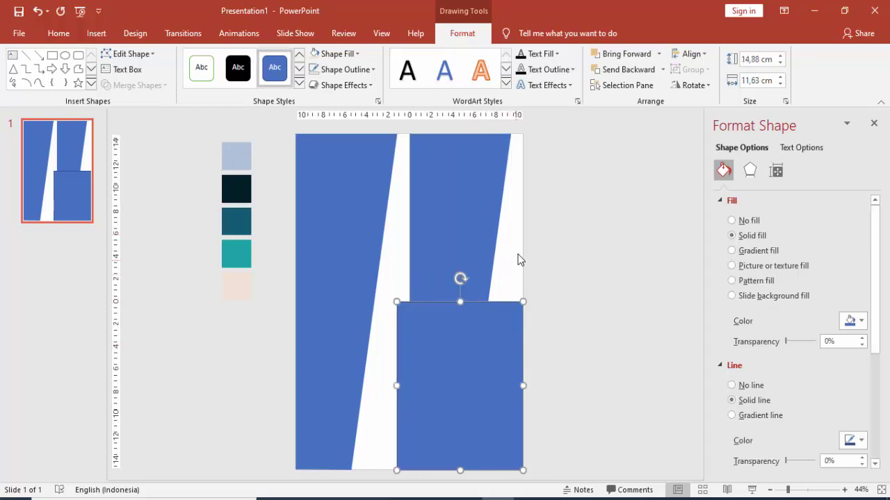
left_click(492, 175)
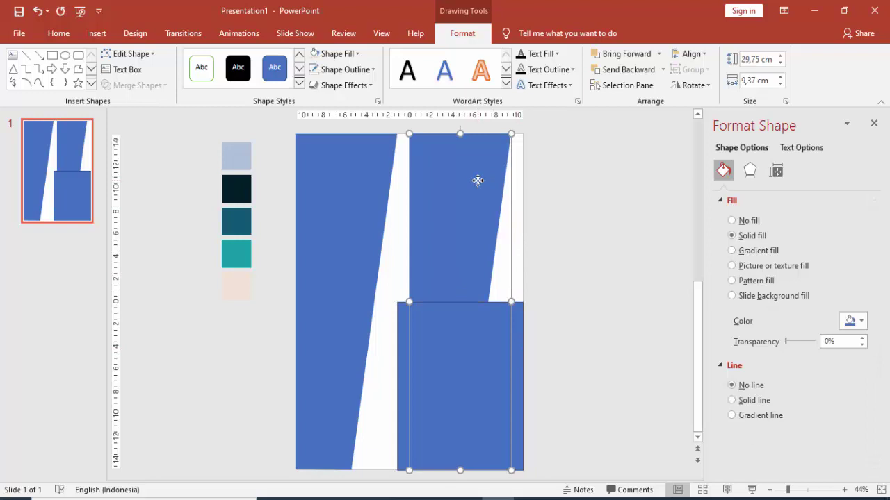
left_click(852, 320)
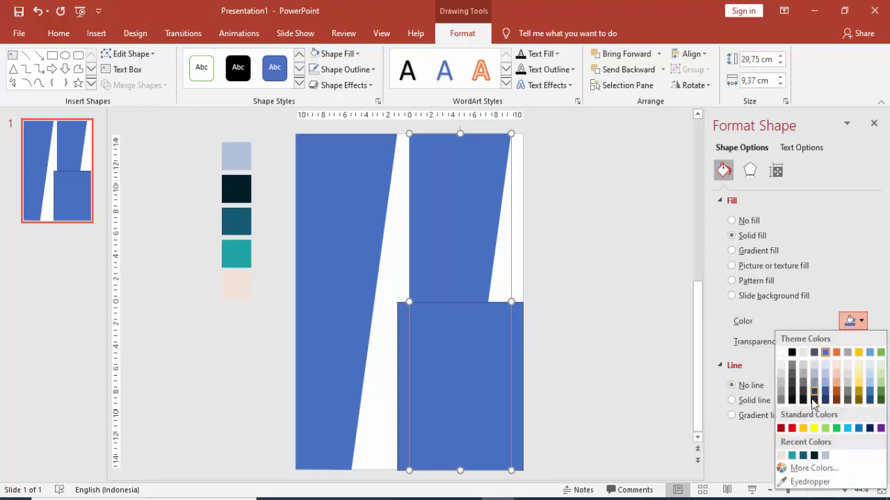
left_click(814, 457)
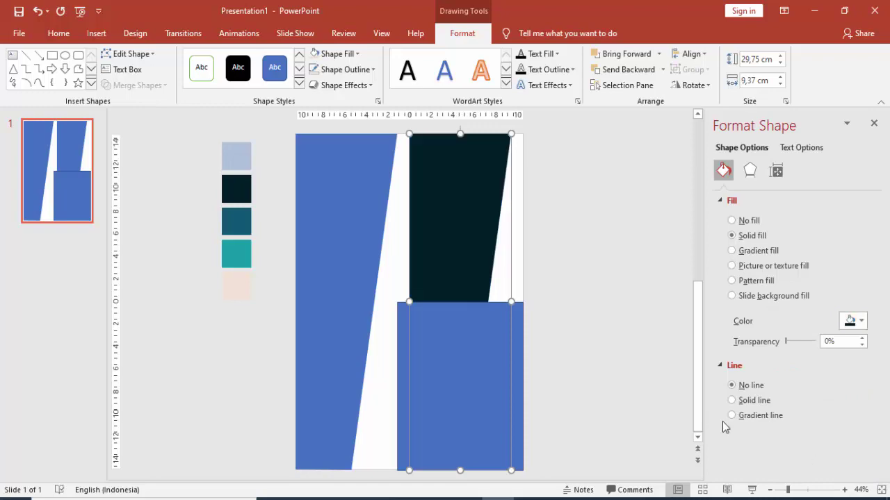
left_click(520, 333, "shift")
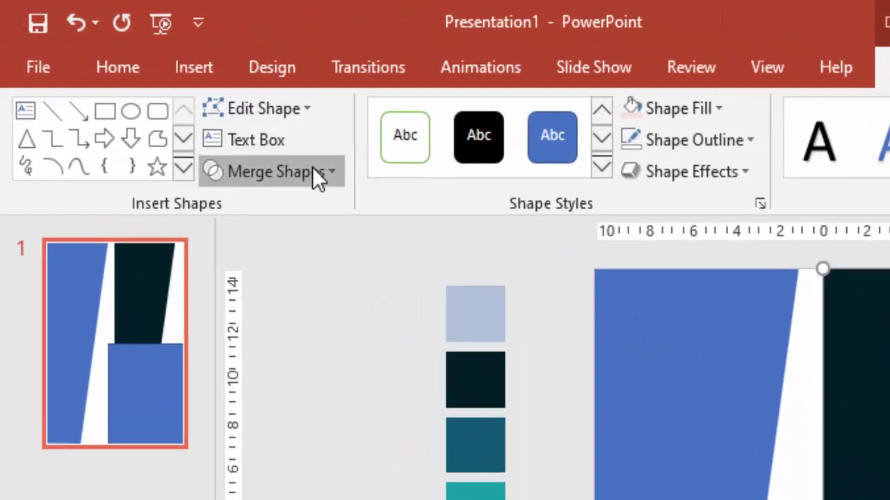
Step: Cut the rectangle's area out of the navy panel and paste a copy of the blue slanted panel
left_click(313, 167)
left_click(215, 270)
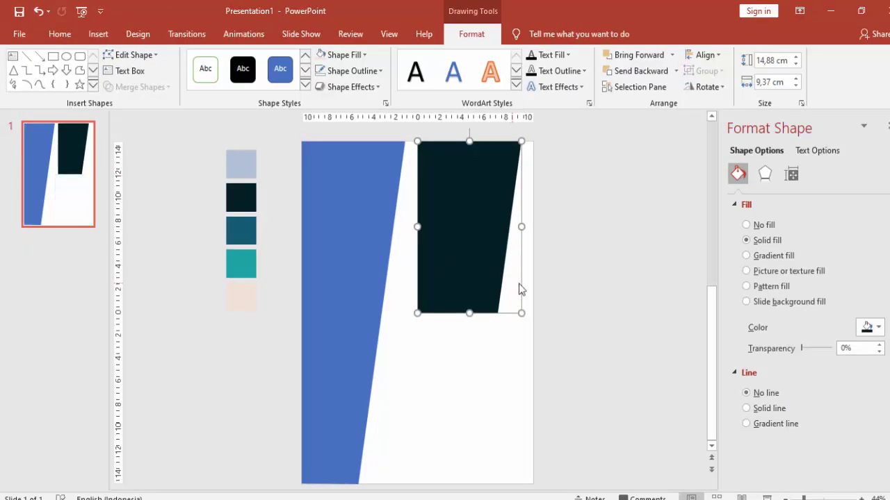
left_click(583, 284)
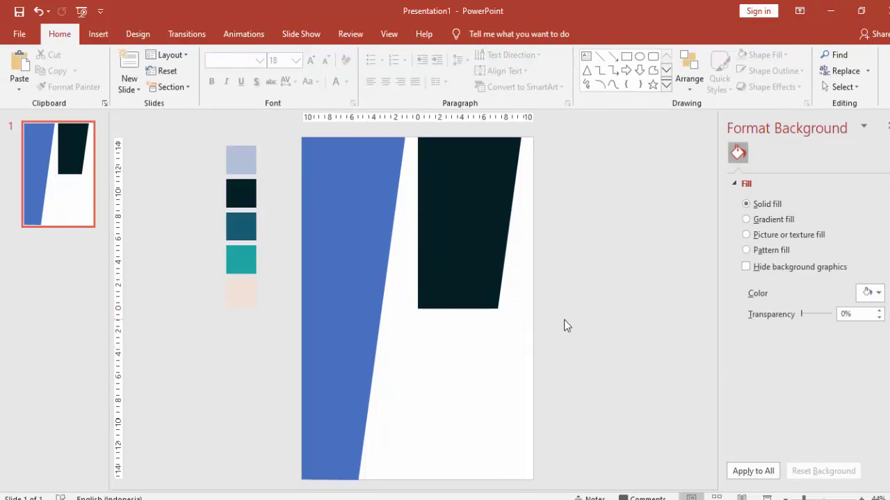
key("ctrl+v")
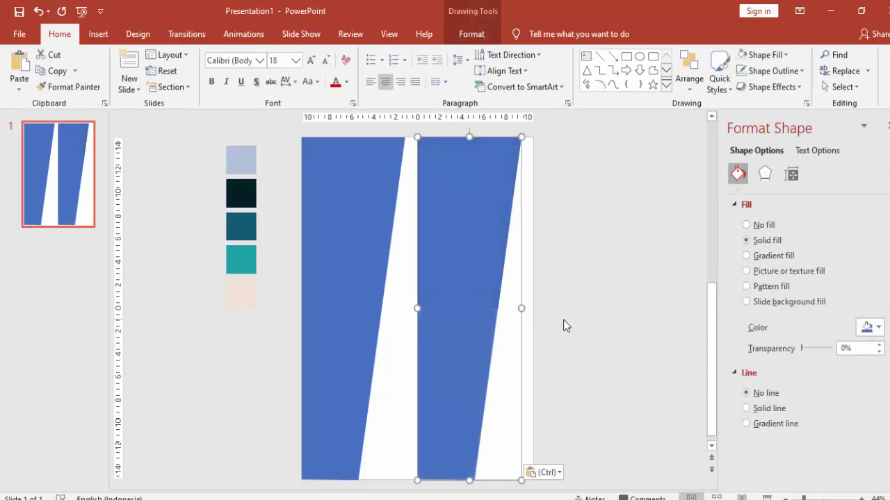
left_click(584, 311)
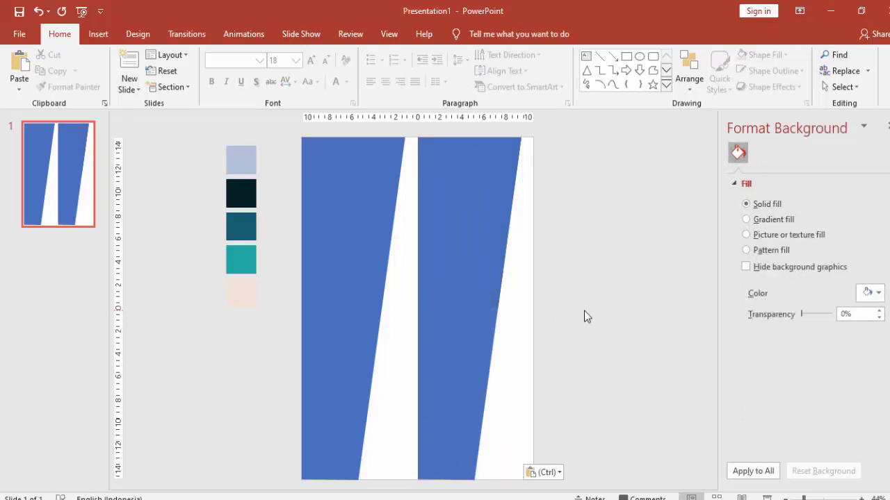
left_click(494, 308)
Step: Draw a rectangle covering the top half of the right slanted panel
left_click(98, 33)
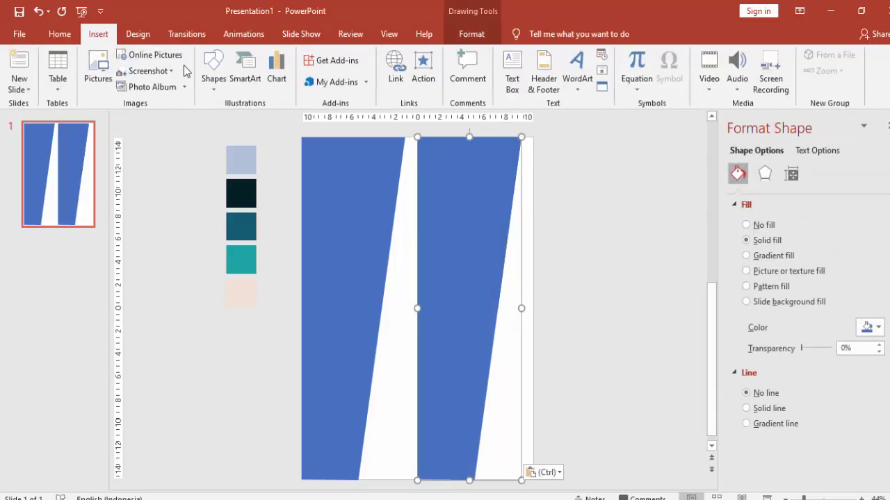
left_click(214, 59)
left_click(254, 121)
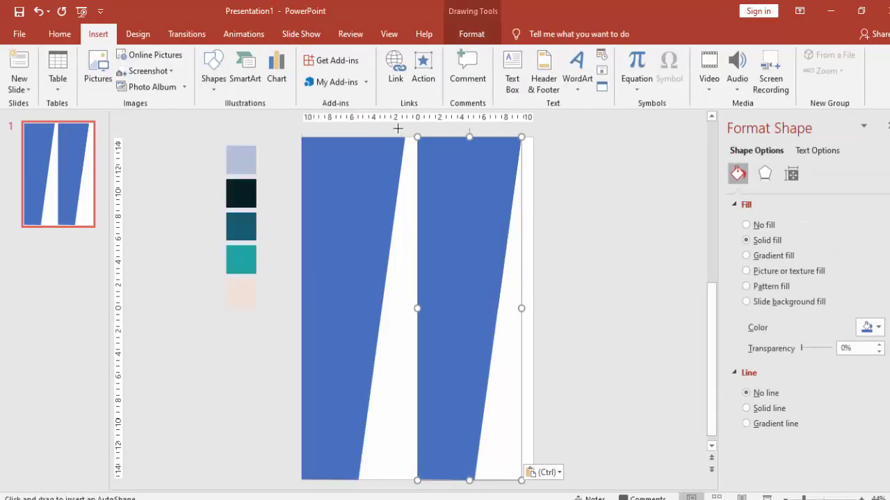
left_click(214, 70)
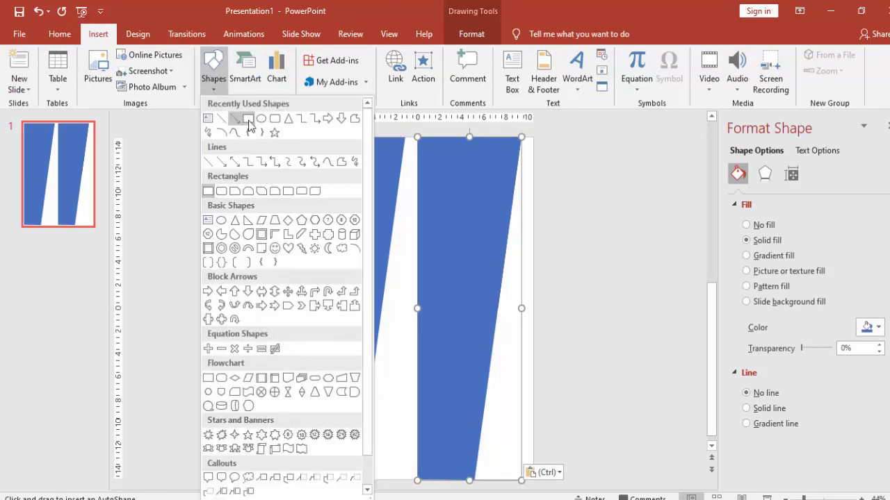
key("Escape")
scroll(534, 186, "down", 2, "ctrl")
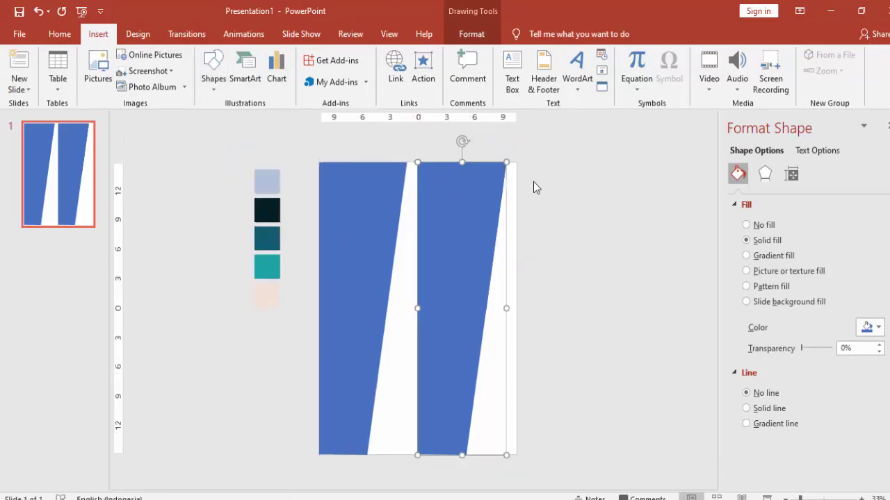
left_click(214, 70)
left_click(247, 119)
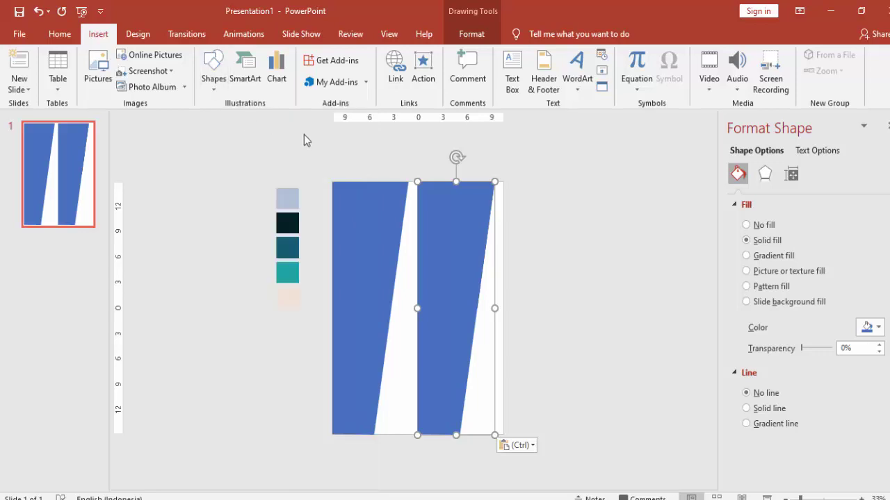
mouse_move(403, 157)
left_mouse_down()
mouse_move(526, 289)
mouse_move(520, 314)
left_mouse_up()
Step: Fill the right slanted panel teal
left_click(454, 347)
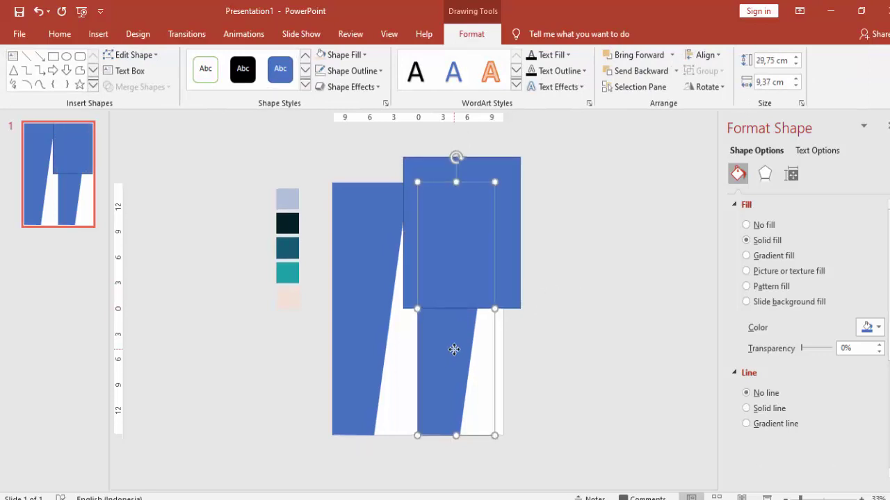
left_click(870, 328)
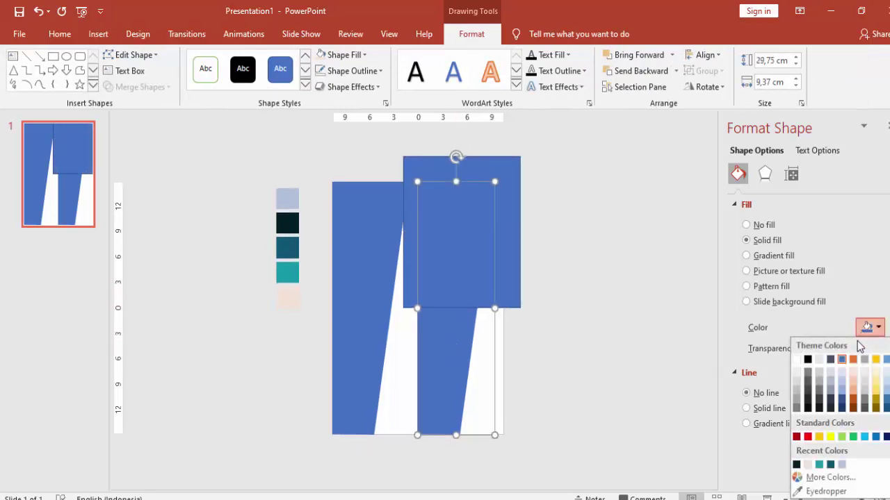
left_click(827, 464)
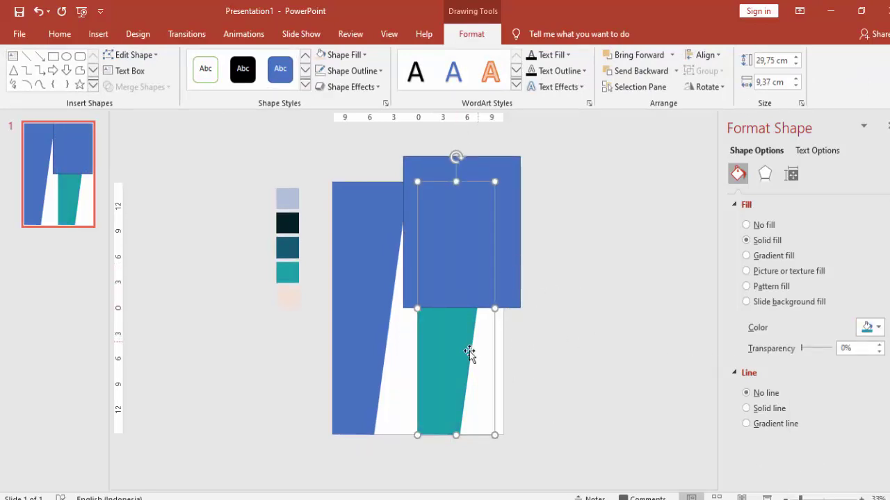
left_click(558, 327)
Step: Subtract the covering rectangle from the teal panel with Merge Shapes
left_click(440, 341)
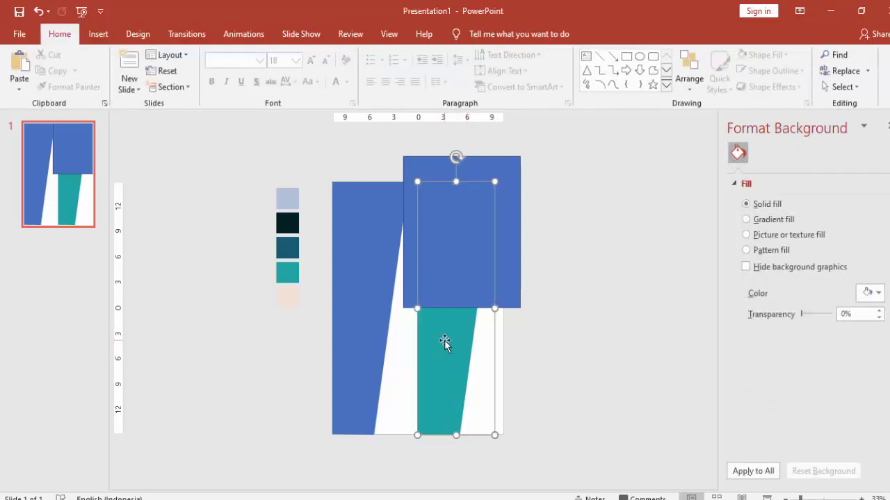
left_click(511, 254, "shift")
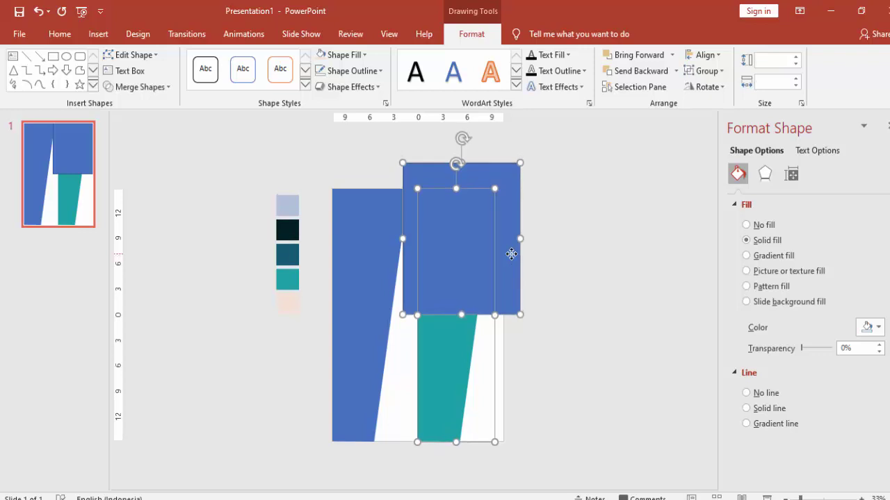
left_click(139, 87)
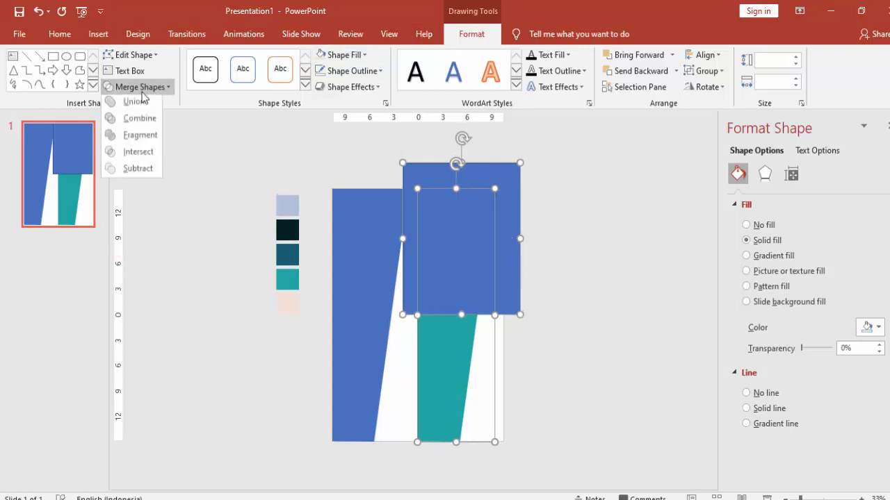
left_click(133, 171)
left_click(517, 267)
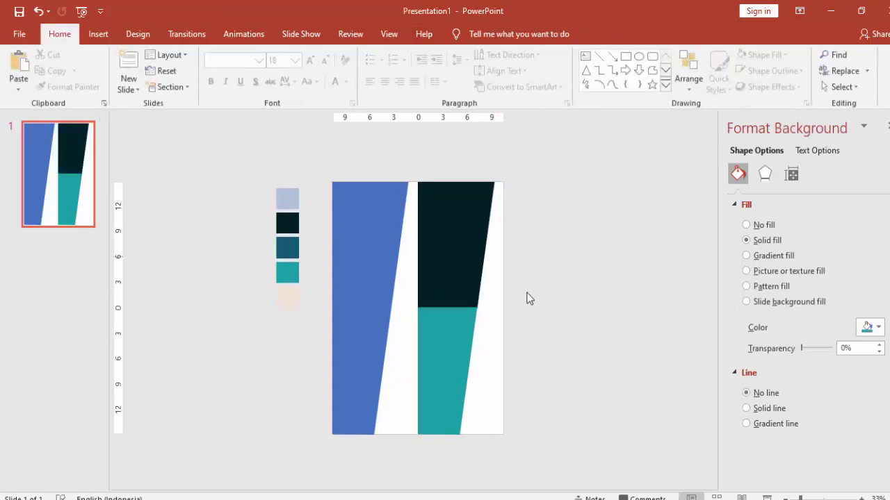
Step: Fill the left panel Black Lighter 15% at 30% transparency
left_click(445, 267)
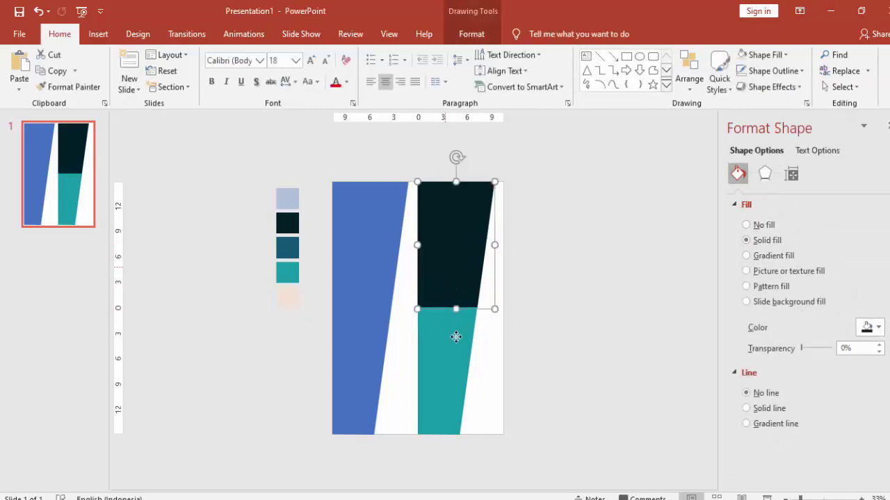
left_click(453, 341)
left_click(458, 296)
left_click(446, 346)
left_click(460, 306)
left_click(459, 323)
left_click(367, 281)
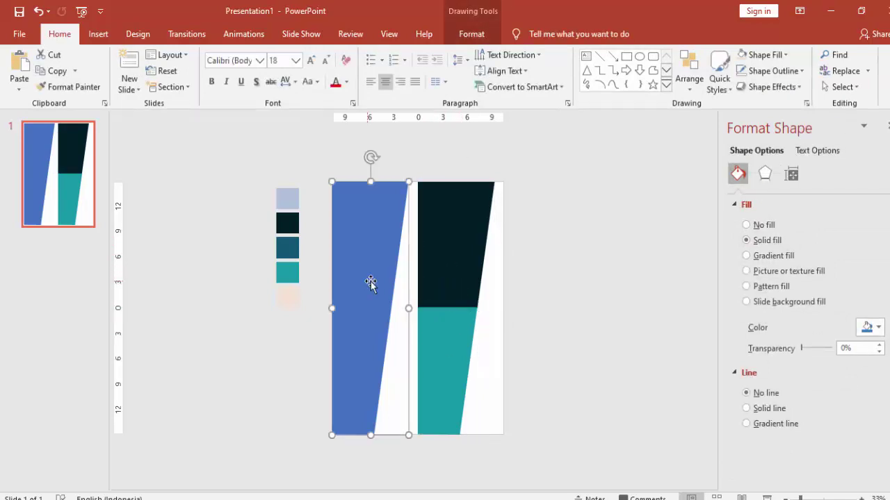
left_click(866, 330)
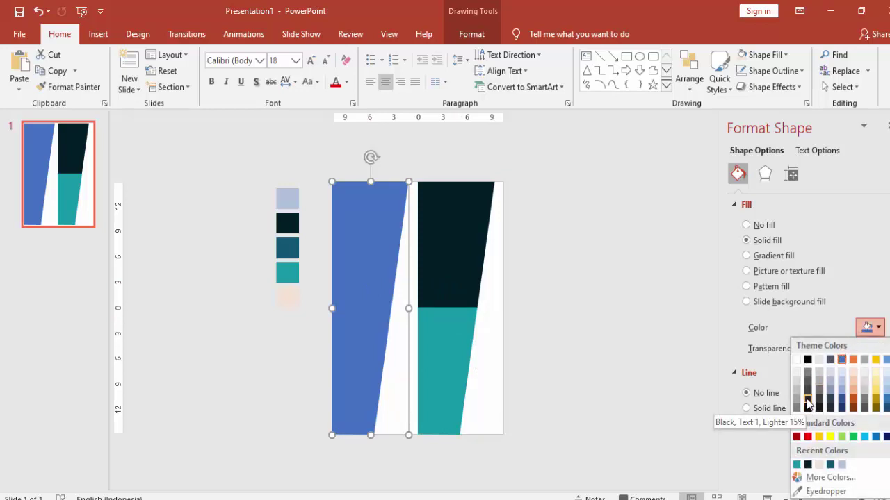
left_click(807, 403)
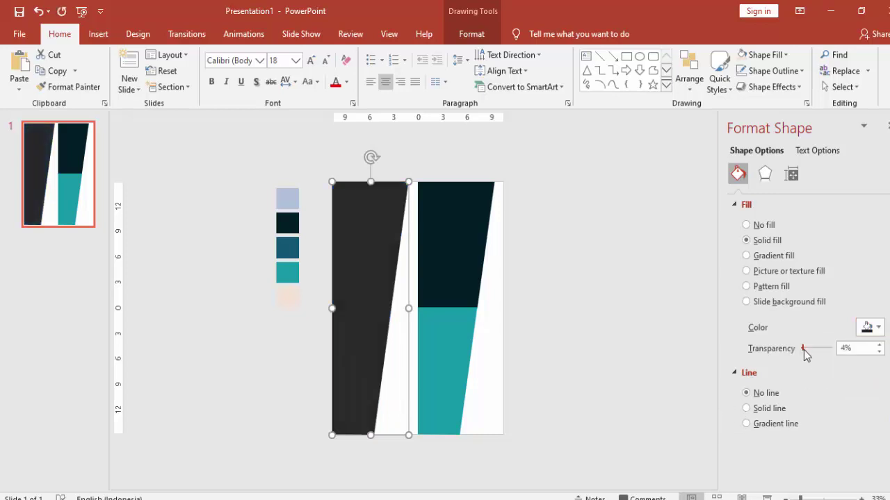
left_click_drag(803, 350, 811, 350)
left_click(878, 346)
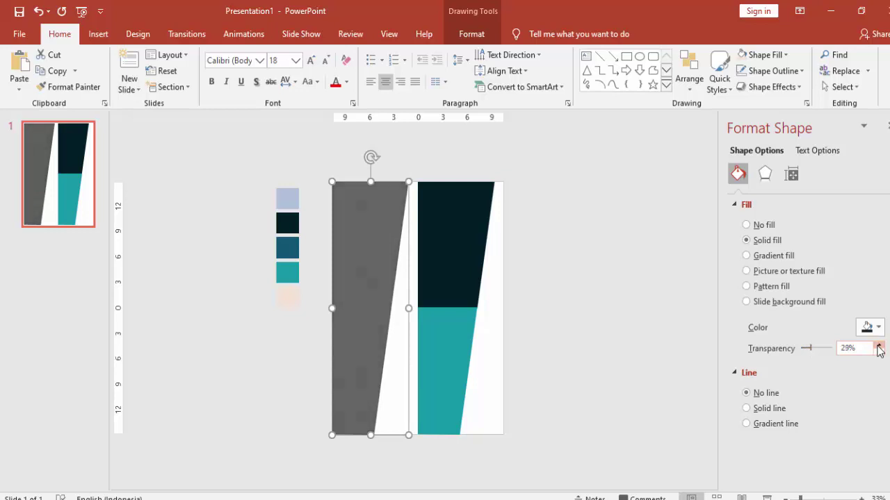
Step: Give the grey panel 5 pt soft edges
left_click(765, 175)
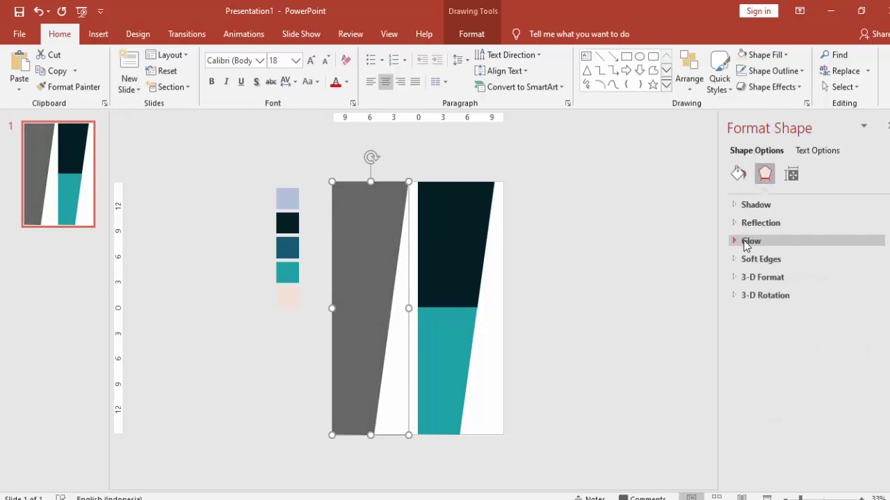
left_click(737, 259)
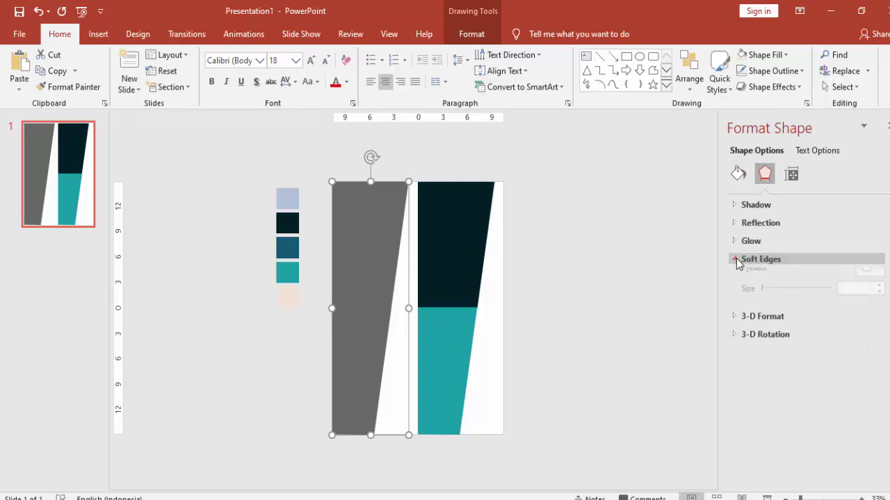
left_click(879, 299)
left_click(879, 299)
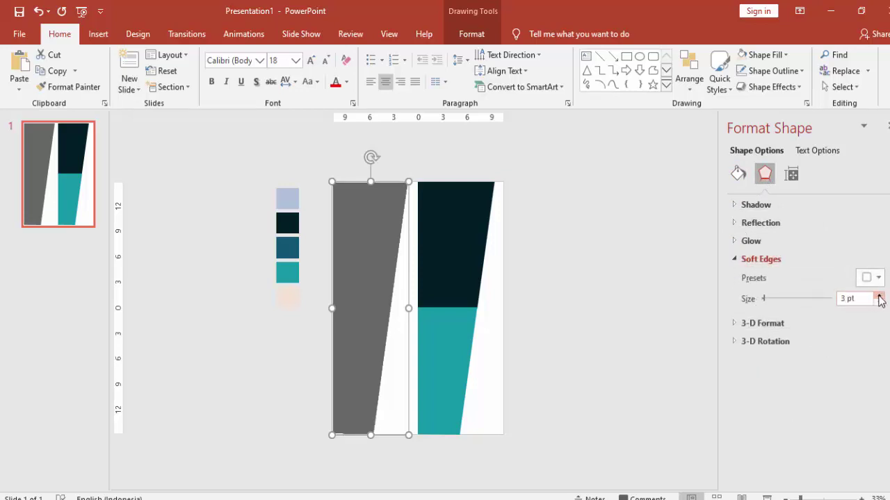
left_click(880, 296)
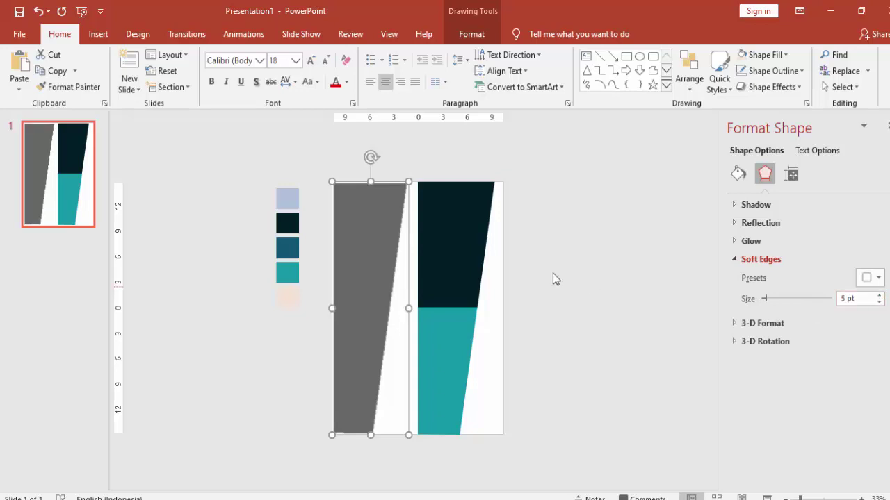
left_click(468, 251)
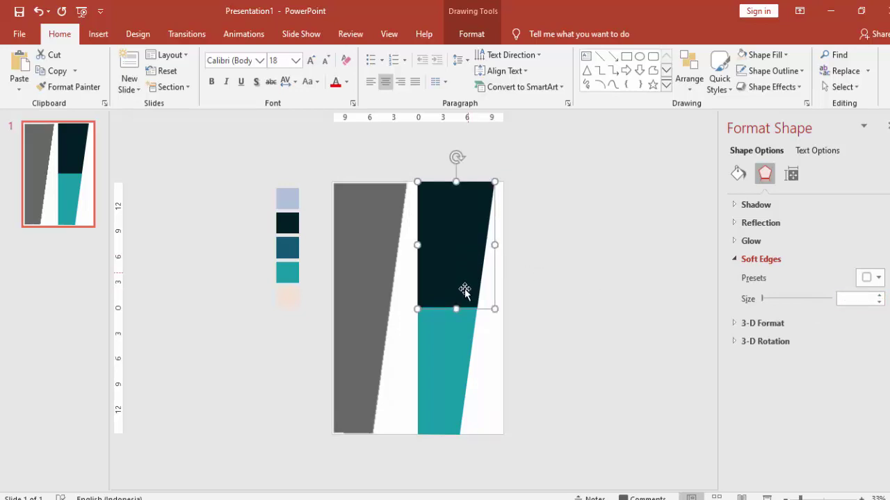
Step: Drag the navy and teal pieces left to the page edge, leaving a grey shadow strip
left_click(461, 334, "shift")
left_click_drag(472, 252, 380, 251)
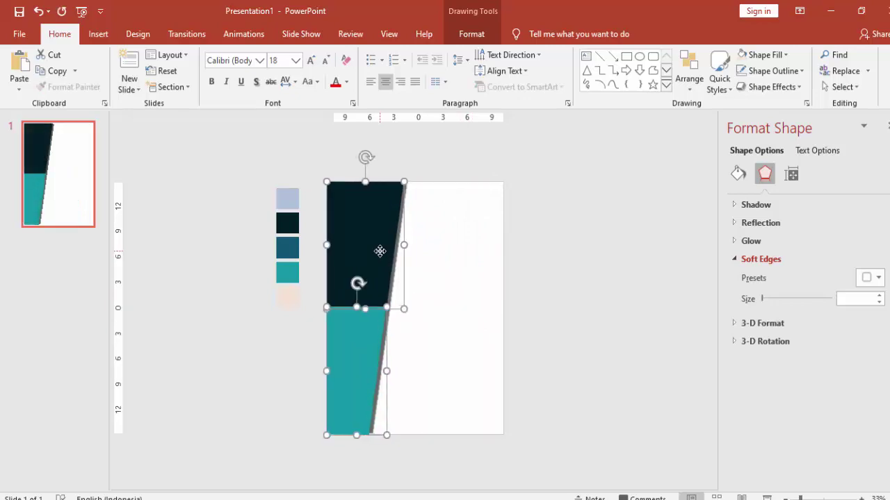
left_click(470, 258)
scroll(377, 278, "up", 2)
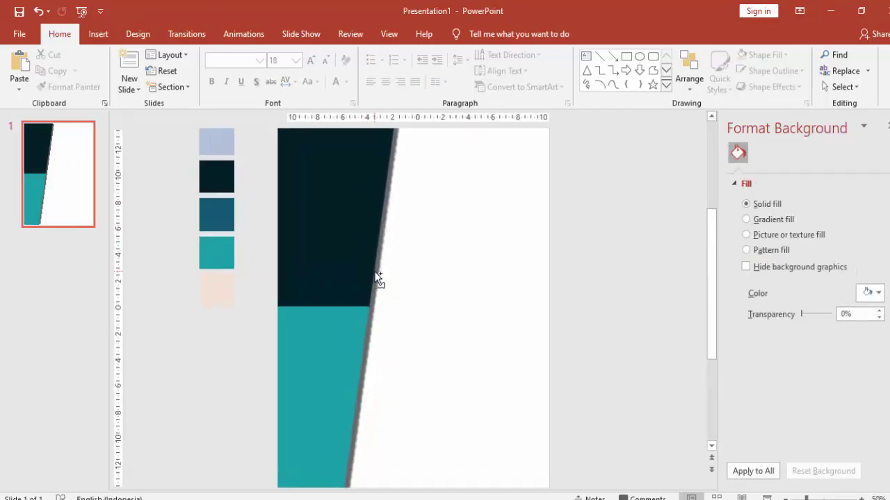
scroll(343, 258, "up", 3)
left_click(353, 262)
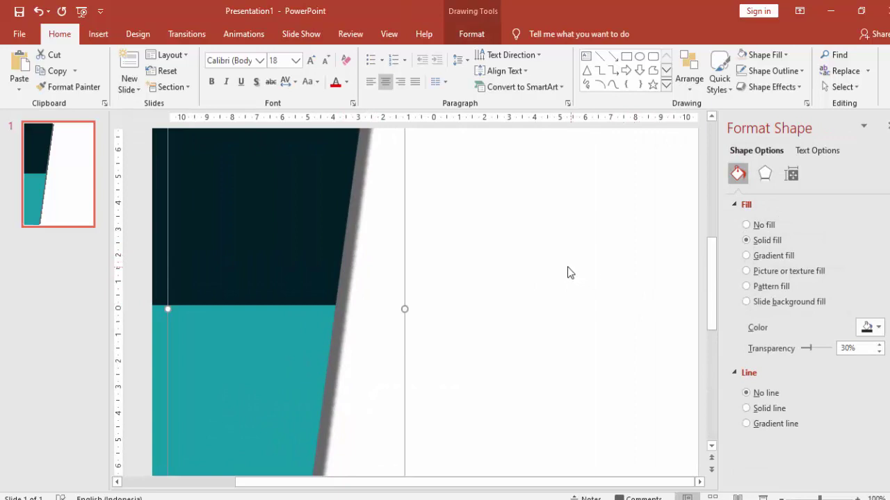
left_click(308, 272)
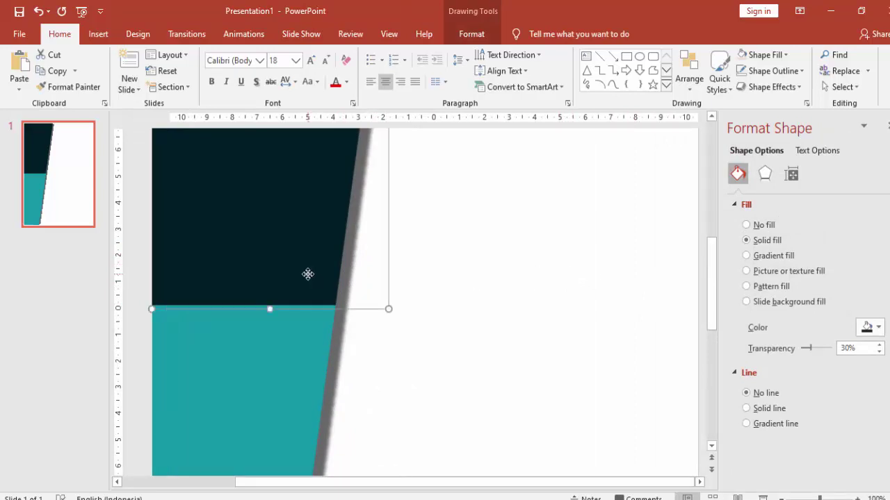
left_click(303, 333)
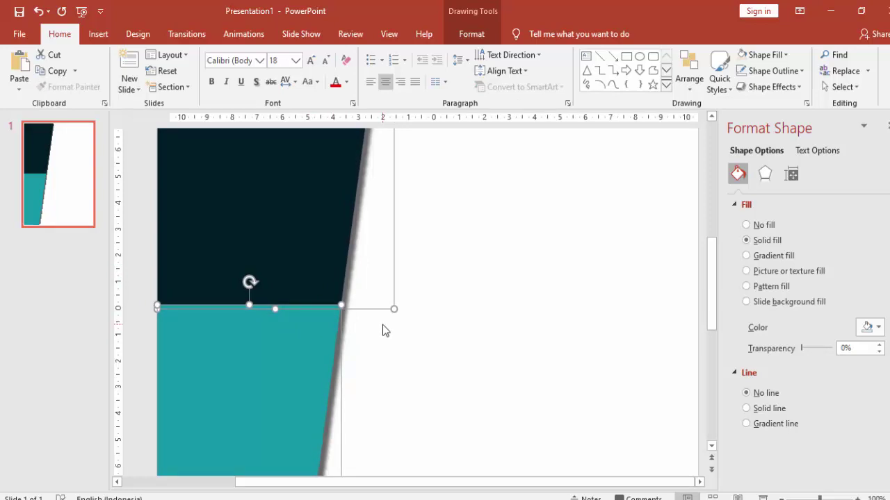
Step: Deselect the shapes and zoom out to 44% to see the full cover page
left_click(470, 302)
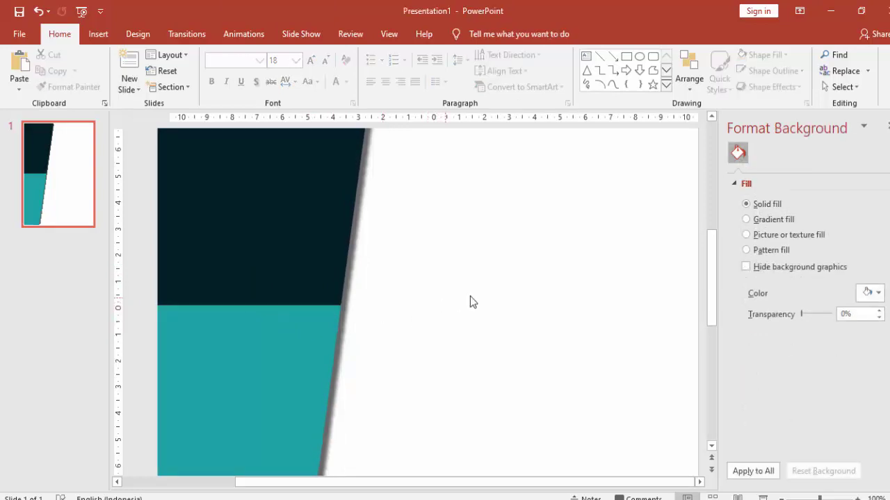
scroll(469, 302, "down", 5)
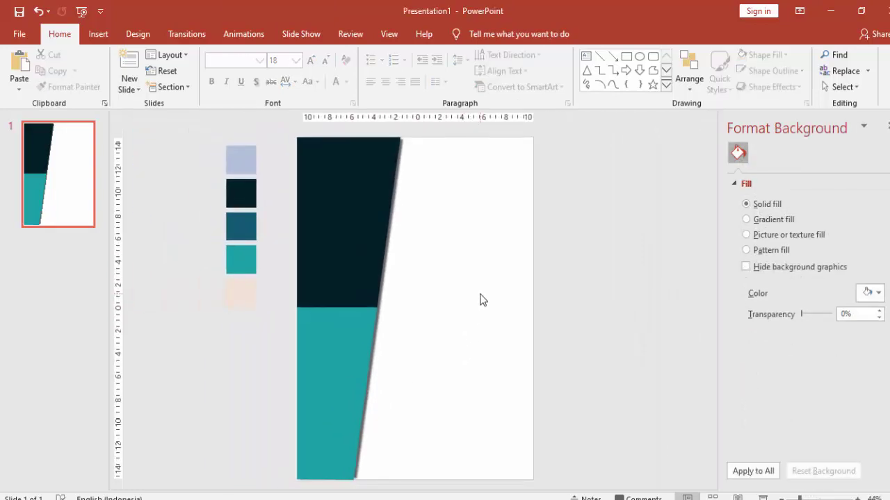
Step: Draw a rectangle band spanning the full page width across the middle
left_click(99, 34)
left_click(214, 66)
left_click(247, 119)
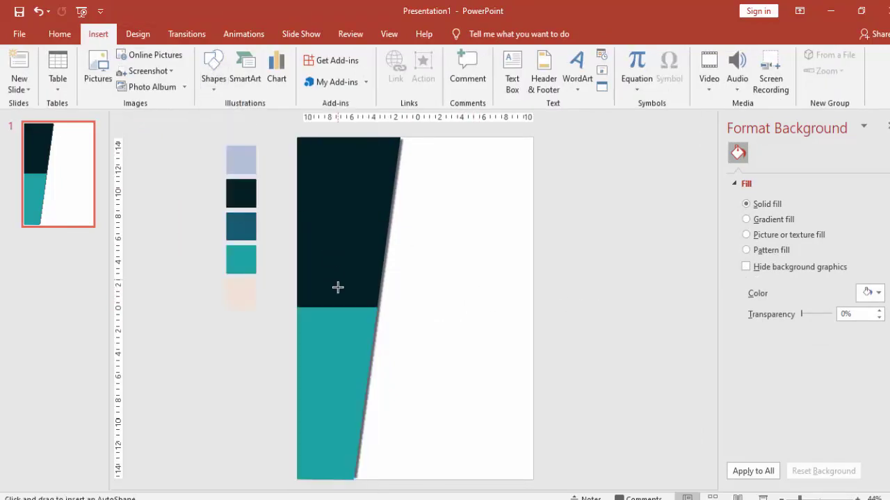
left_click_drag(297, 277, 530, 337)
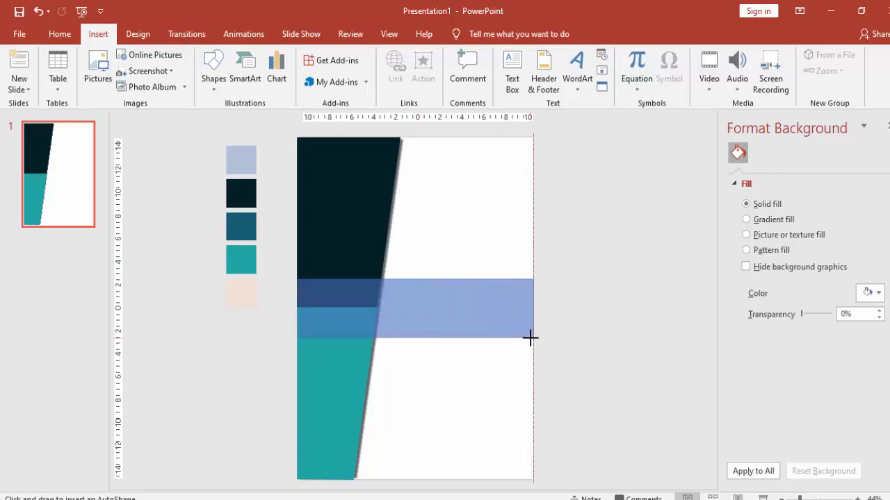
left_click_drag(529, 337, 533, 340)
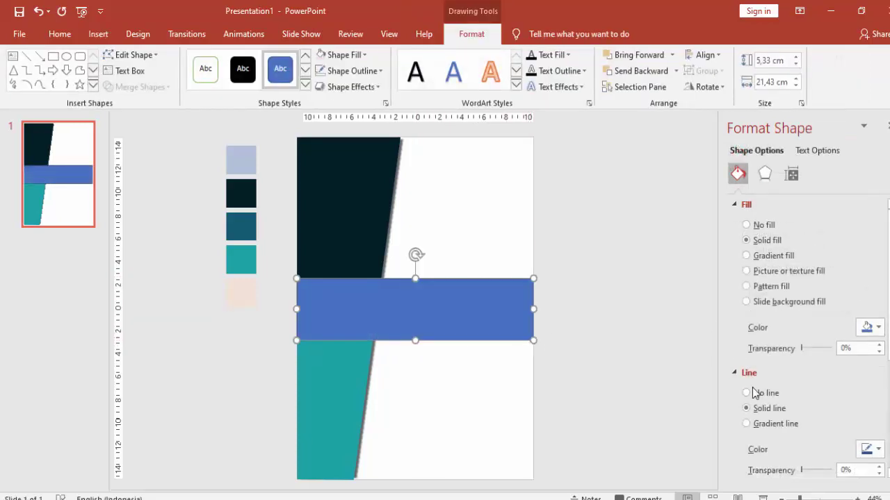
Step: Remove the band's outline and fill it with the recent dark teal colour
left_click(747, 394)
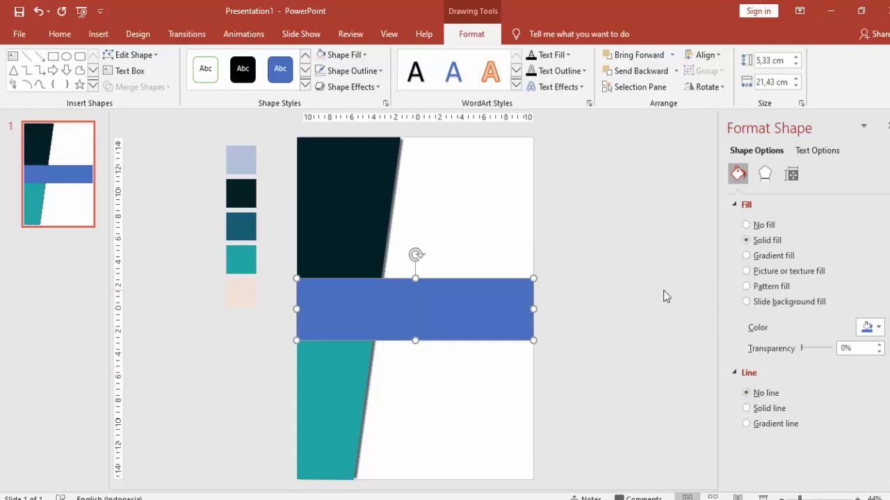
left_click(867, 328)
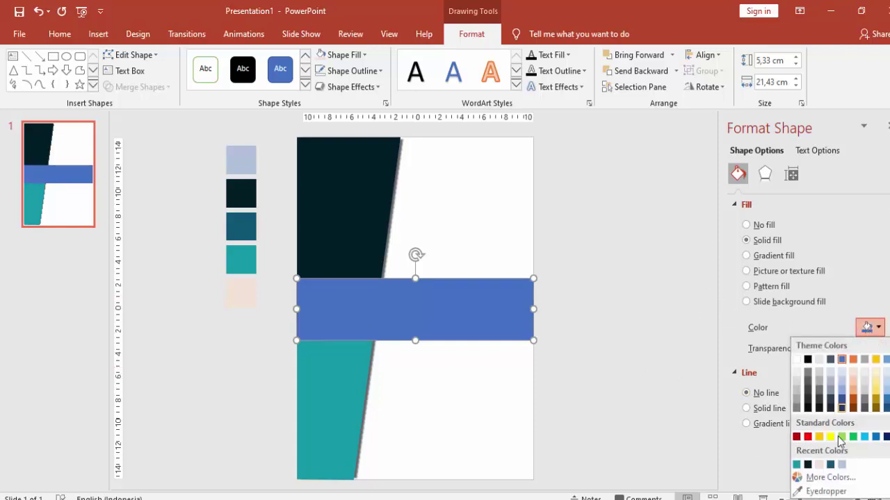
left_click(831, 465)
left_click(649, 360)
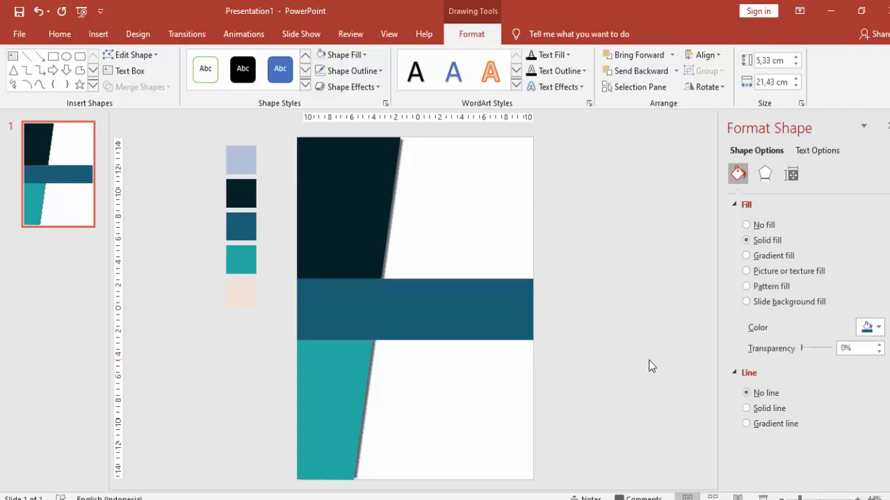
left_click(490, 307)
left_click(584, 313)
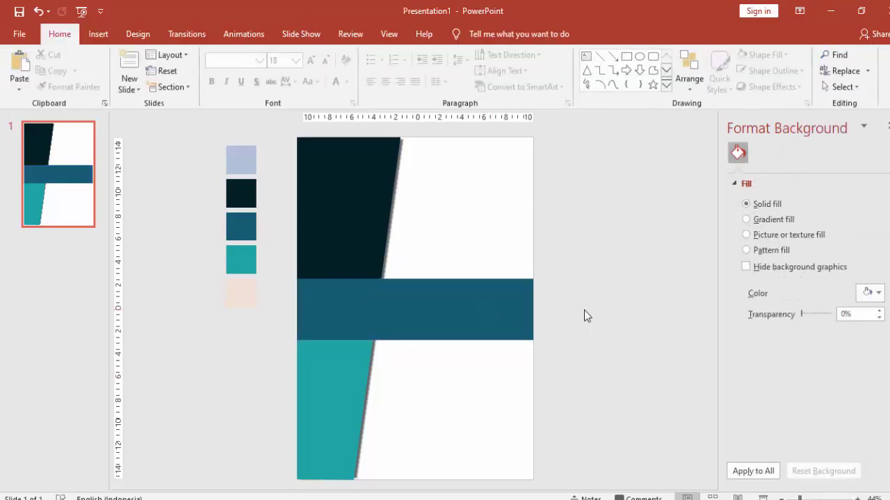
Step: Draw a circle on the central band with white fill, no outline and 50% transparency
left_click(98, 33)
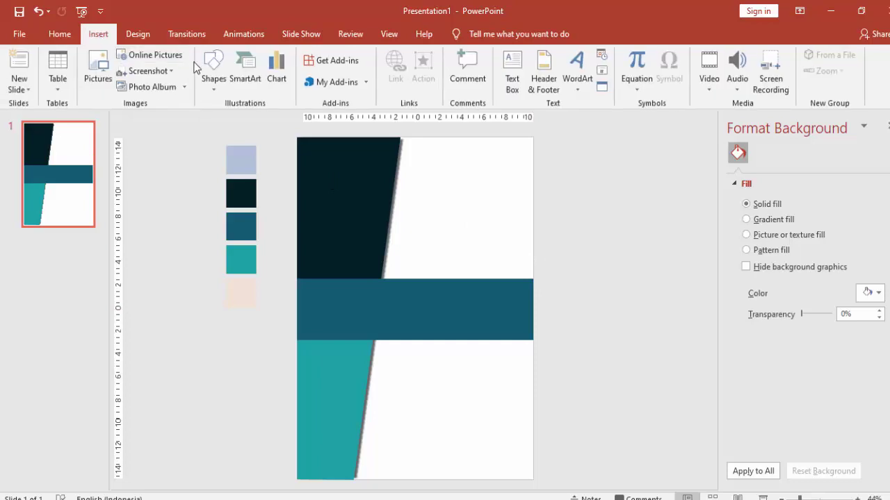
left_click(213, 70)
left_click(261, 119)
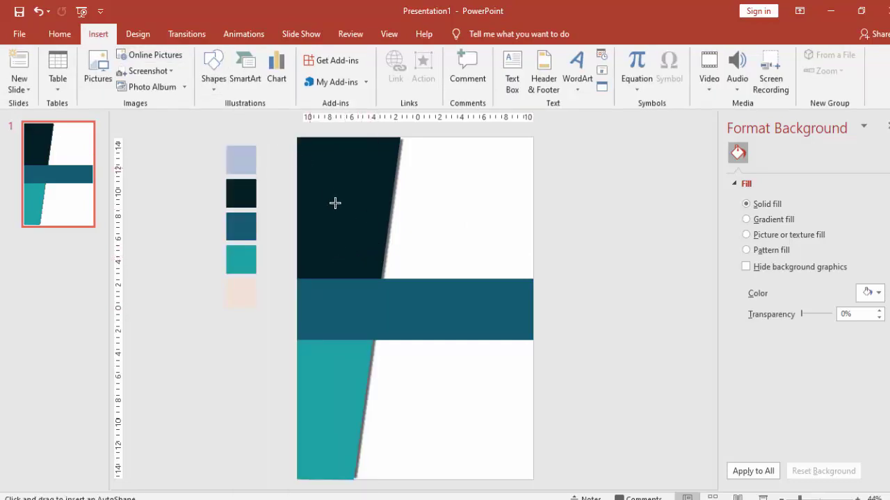
left_click_drag(337, 266, 450, 382)
left_click_drag(404, 322, 395, 308)
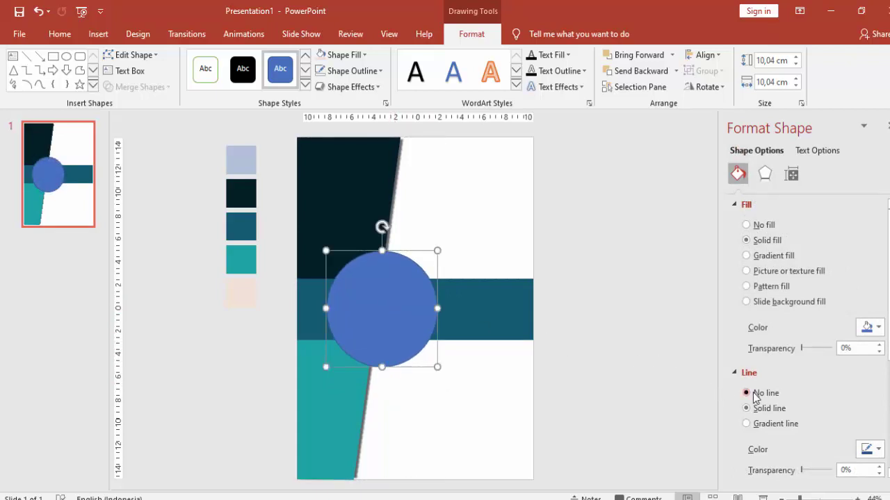
left_click(869, 328)
key("Escape")
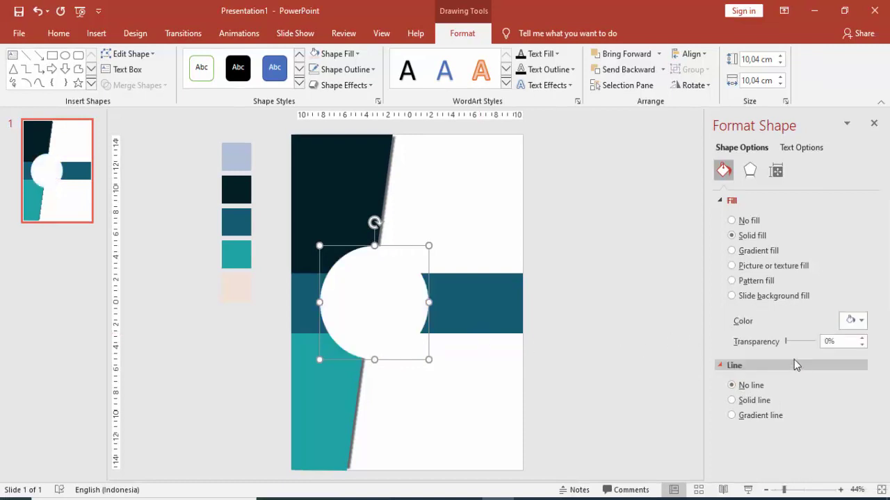
left_click_drag(786, 342, 800, 342)
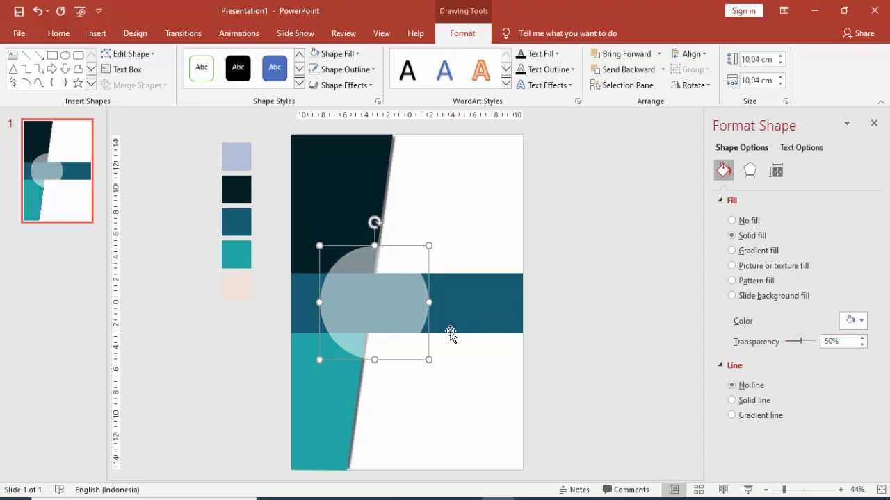
Step: Duplicate the circle, set the copy to 0% transparency and shrink it
key("ctrl+d")
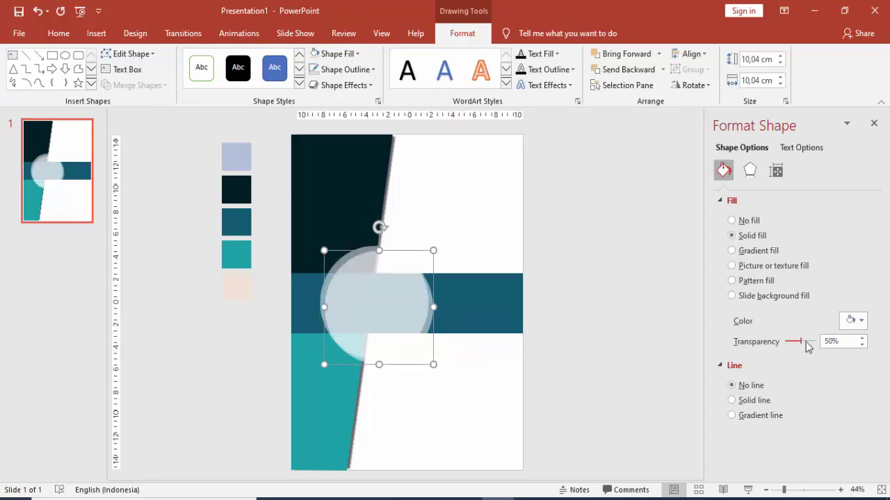
left_click_drag(803, 346, 783, 342)
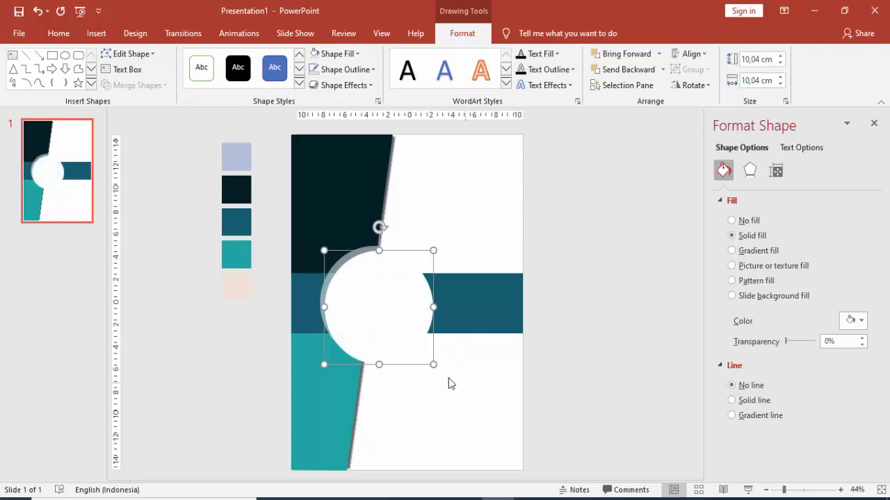
left_click_drag(433, 365, 417, 354)
Step: Resize the solid white circle to 9.07 cm and centre it in the translucent ring
scroll(353, 322, "up", 7, "ctrl")
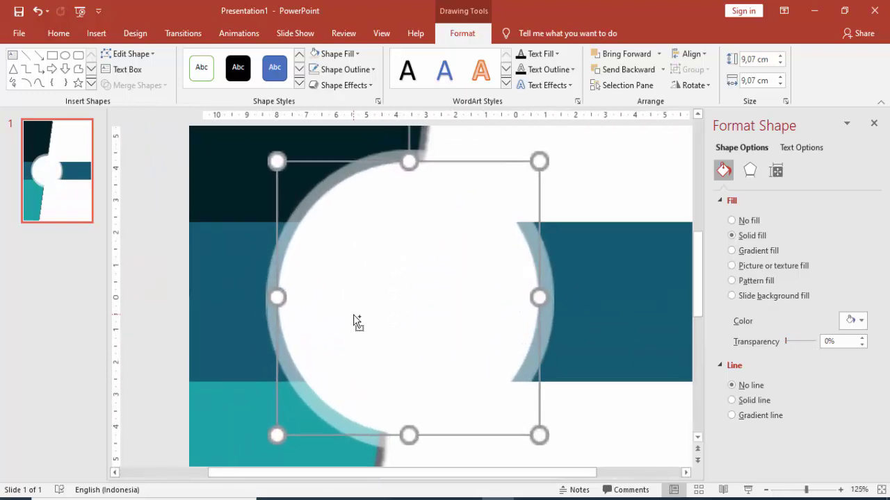
scroll(353, 322, "up", 1, "ctrl")
left_click_drag(420, 285, 422, 284)
scroll(422, 285, "down", 2, "ctrl")
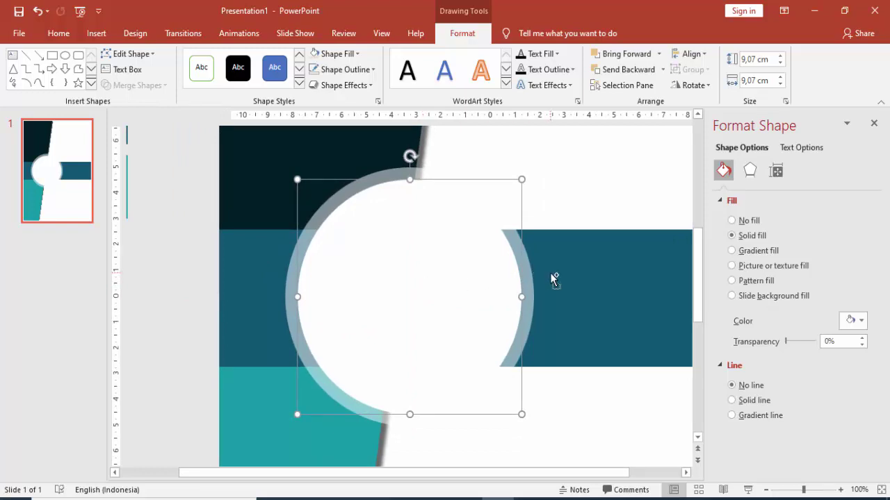
Step: Add a gold copy resized to 7.97 cm, centred inside the white circle
key("Right")
key("Down")
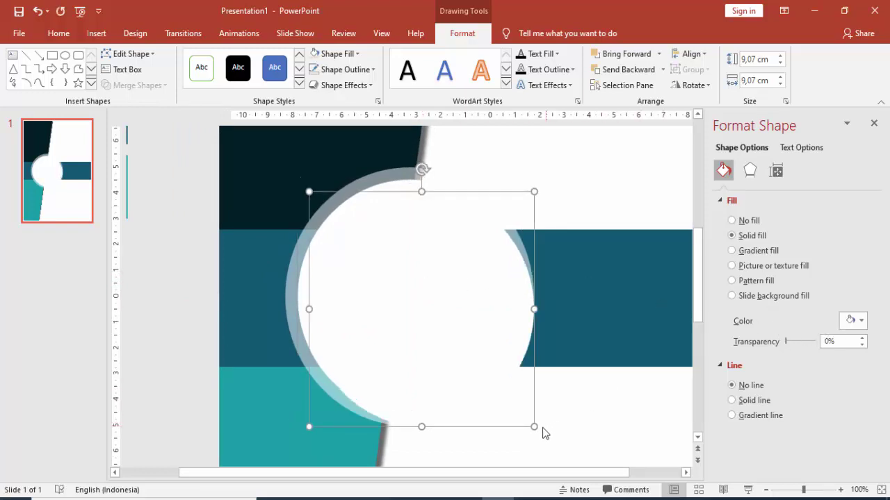
left_click(853, 320)
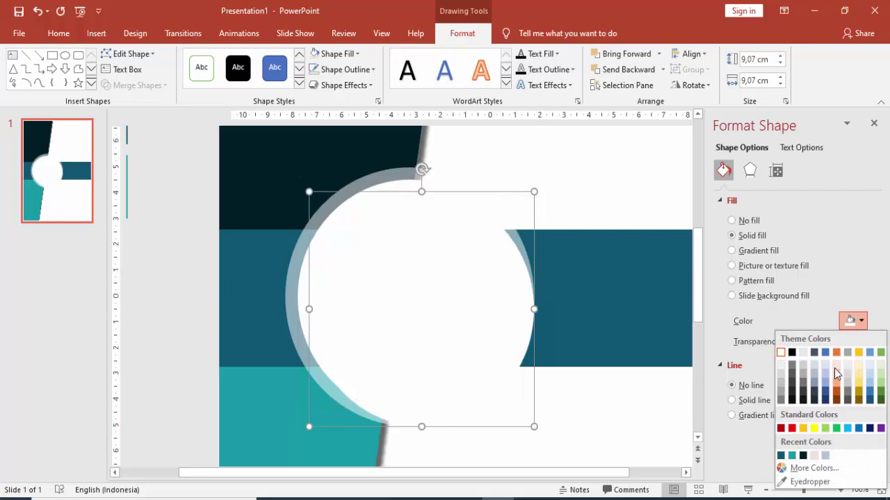
left_click(859, 395)
left_click_drag(533, 426, 506, 398)
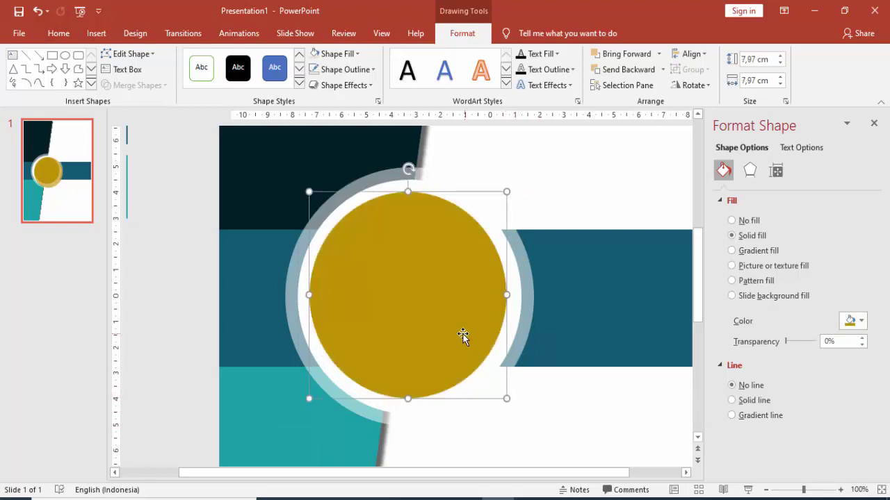
left_click_drag(463, 336, 465, 333)
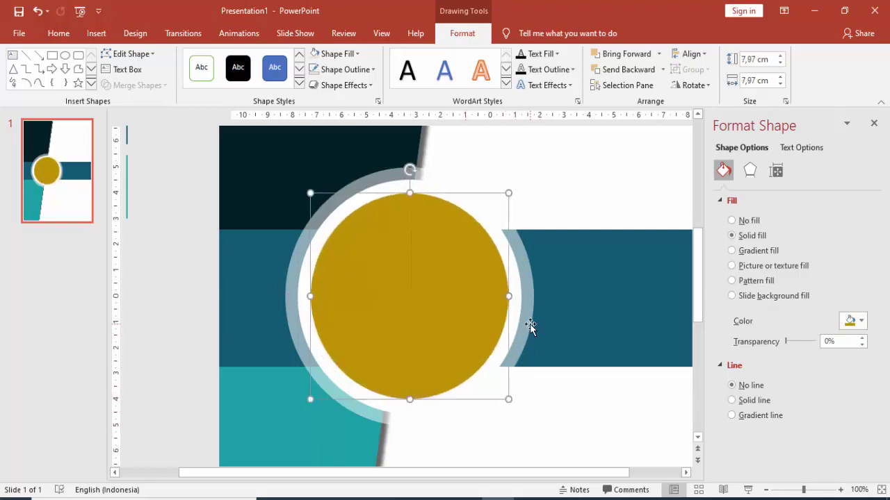
Step: Picture-fill the inner circle with pexels-photo-417192 from the IMAGE\CITY folder
left_click(756, 269)
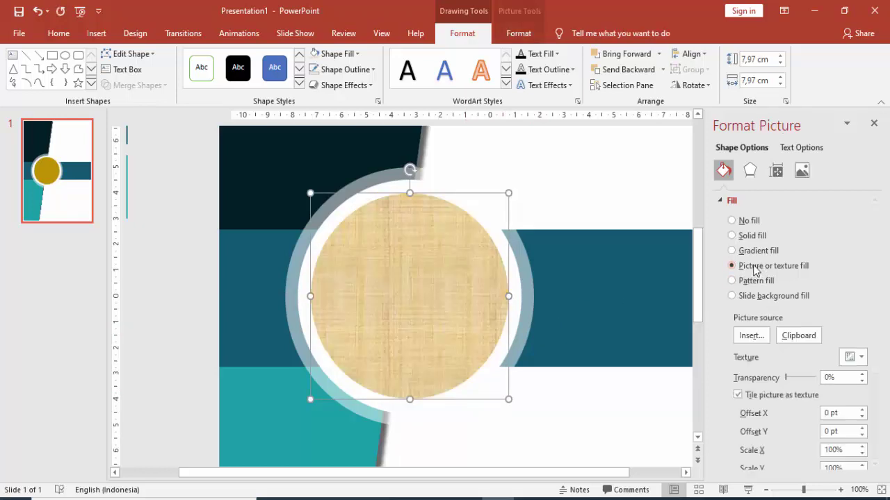
left_click(752, 336)
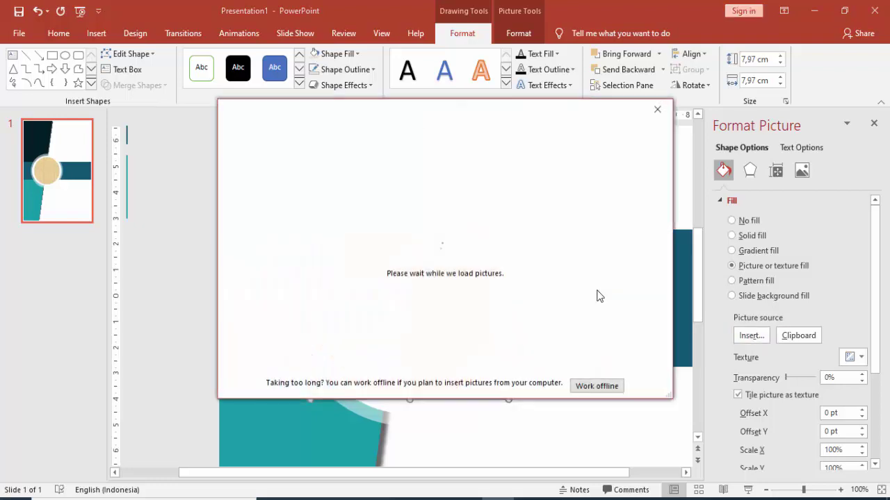
left_click(311, 182)
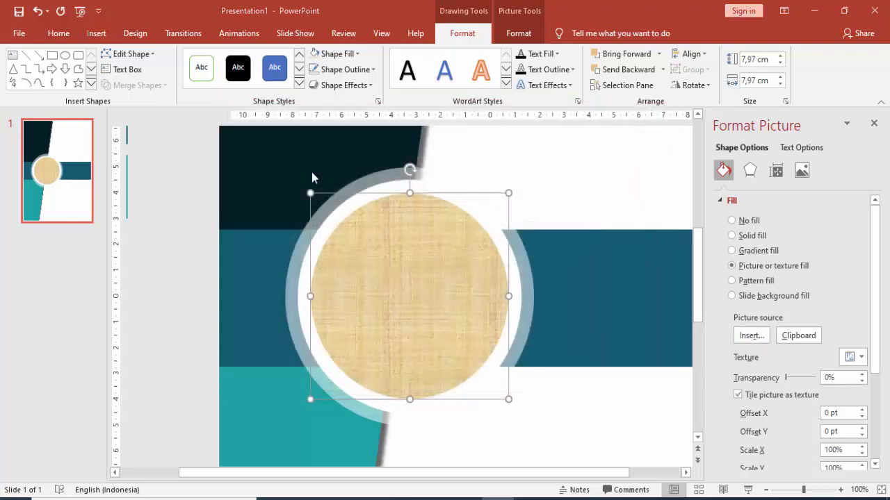
scroll(139, 109, "down", 3)
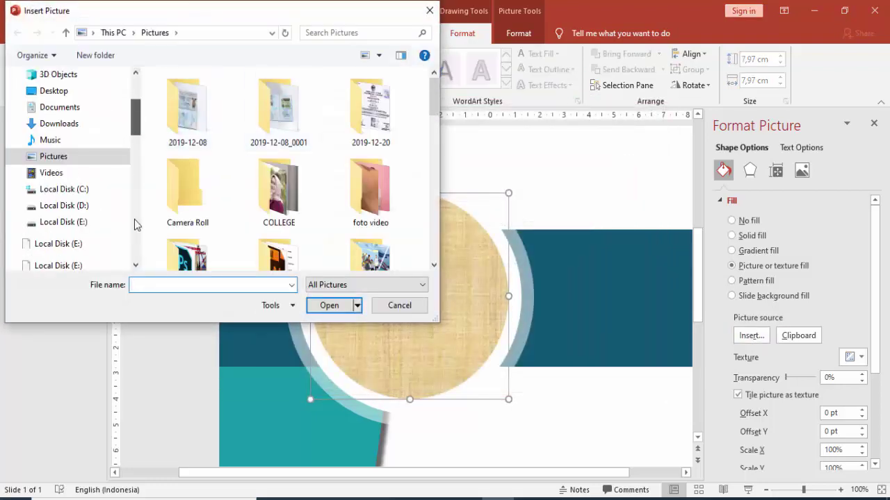
scroll(104, 226, "down", 5)
scroll(131, 226, "down", 3)
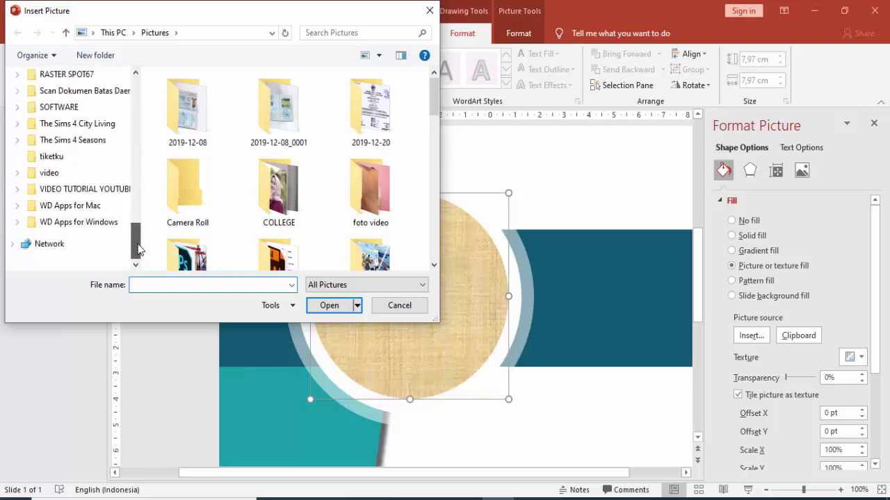
left_click(17, 187)
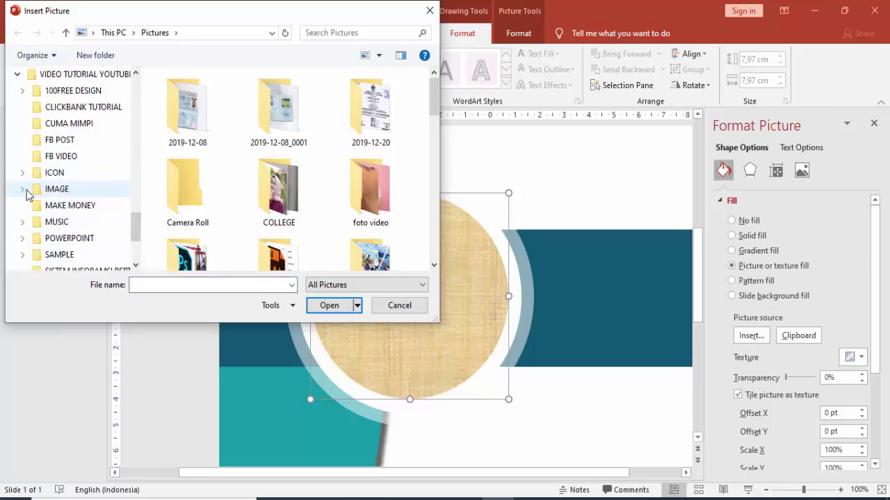
left_click(57, 188)
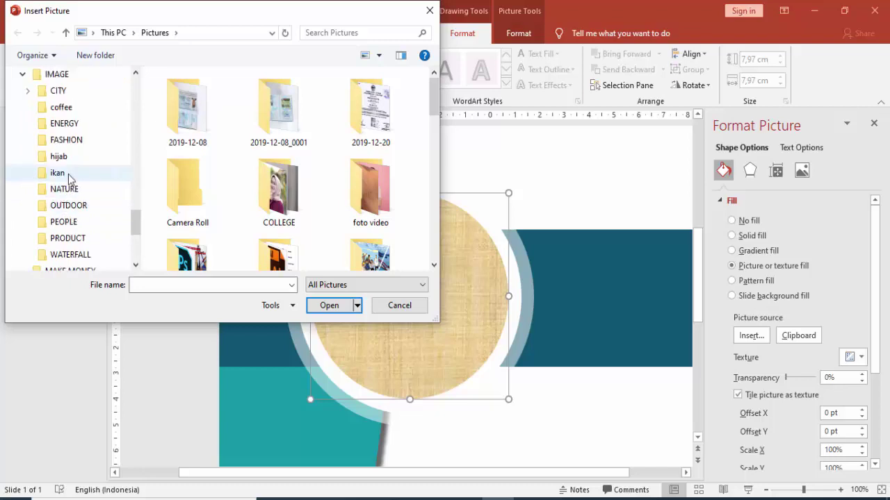
left_click(97, 91)
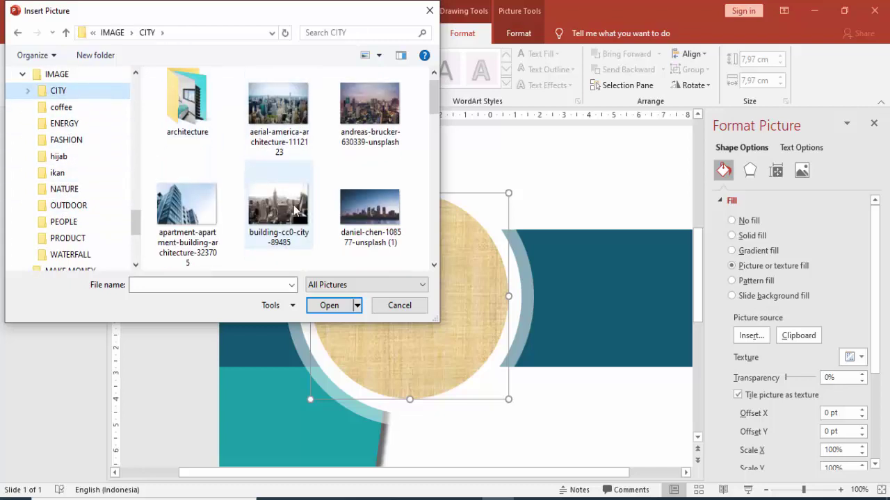
scroll(295, 209, "down", 3)
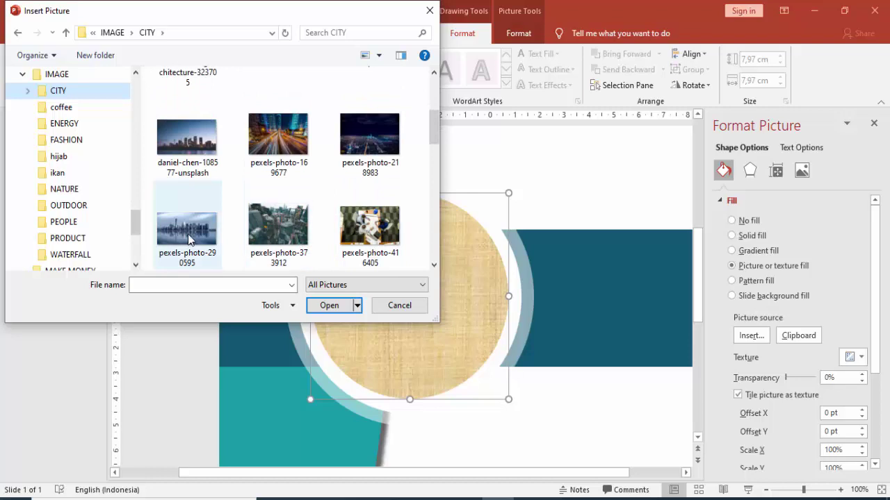
scroll(188, 236, "down", 1)
left_click(287, 230)
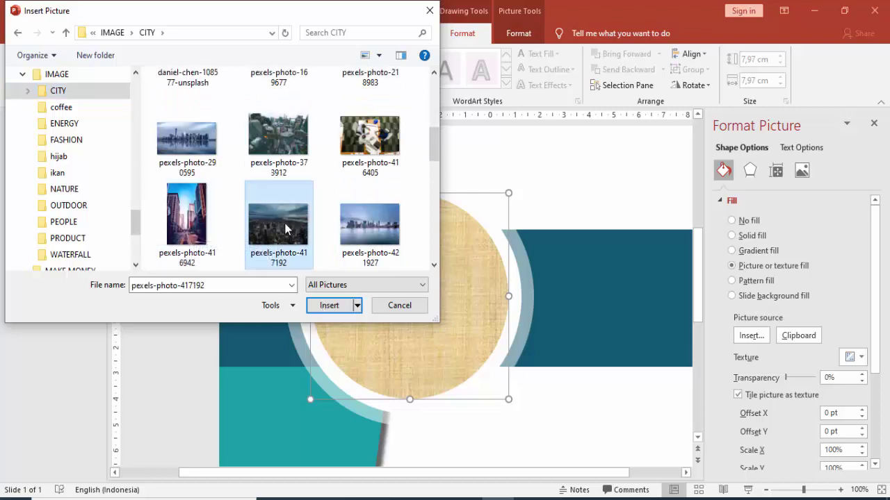
left_click(324, 300)
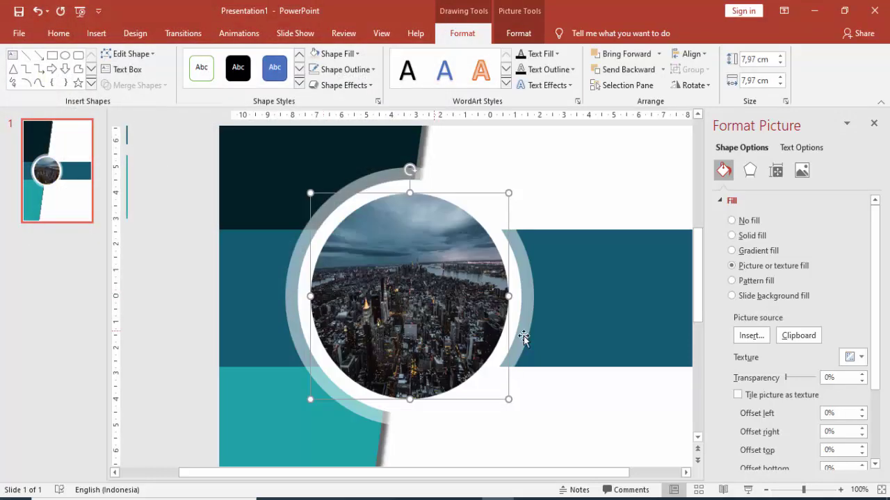
Step: Set the photo fill's left offset to -68% and right offset to -40%
scroll(862, 283, "down", 3)
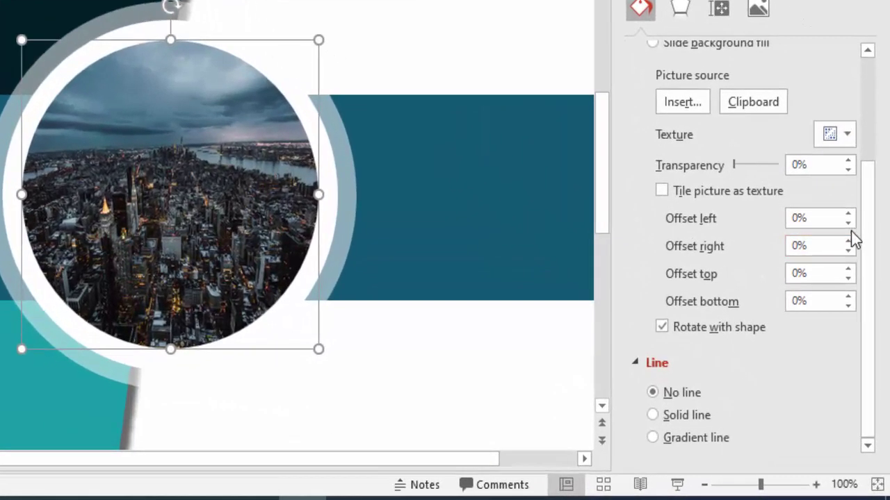
left_click(848, 223)
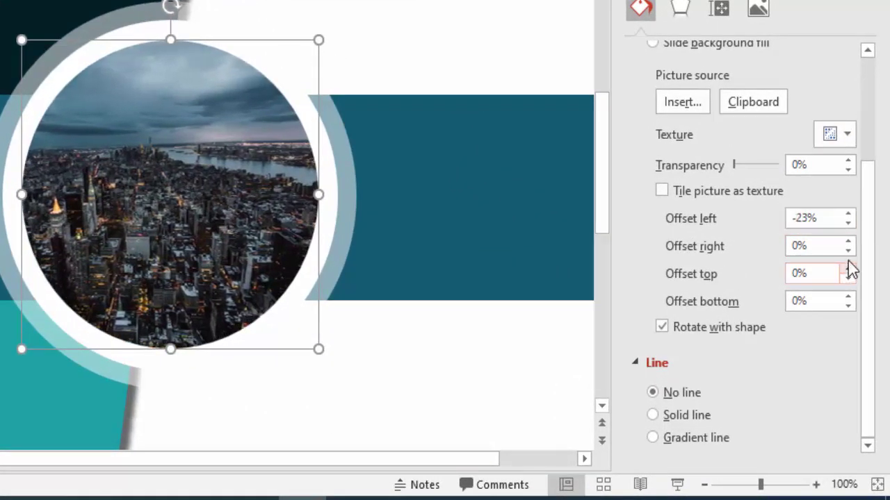
left_click(848, 251)
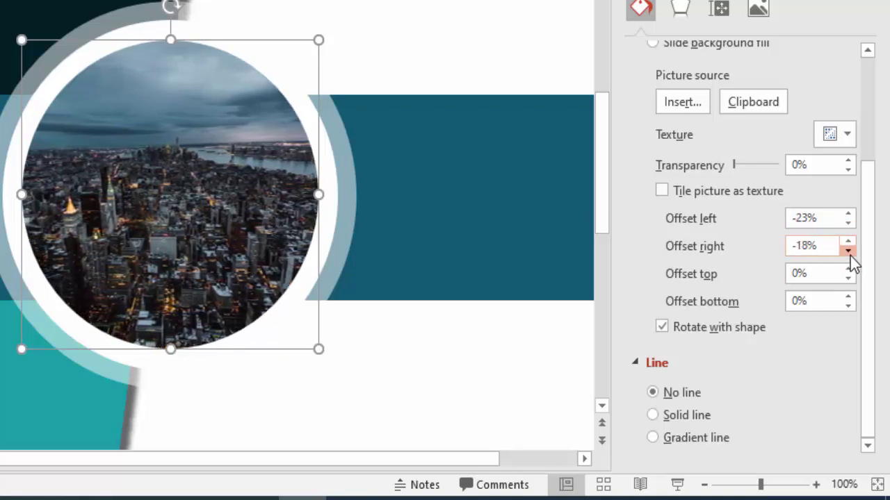
left_click(848, 223)
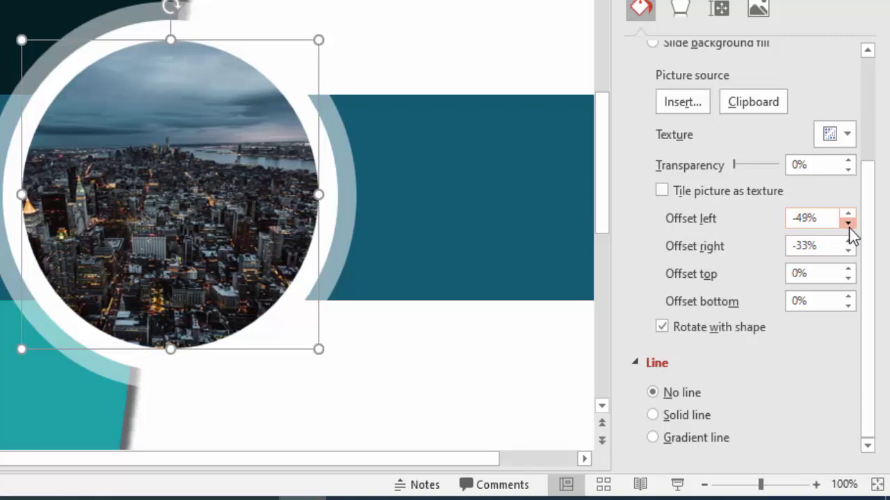
left_click(848, 251)
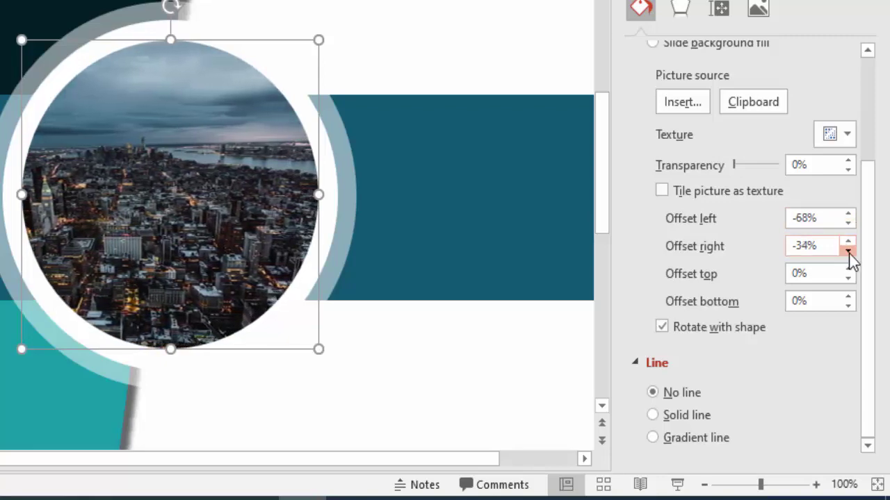
left_click(449, 57)
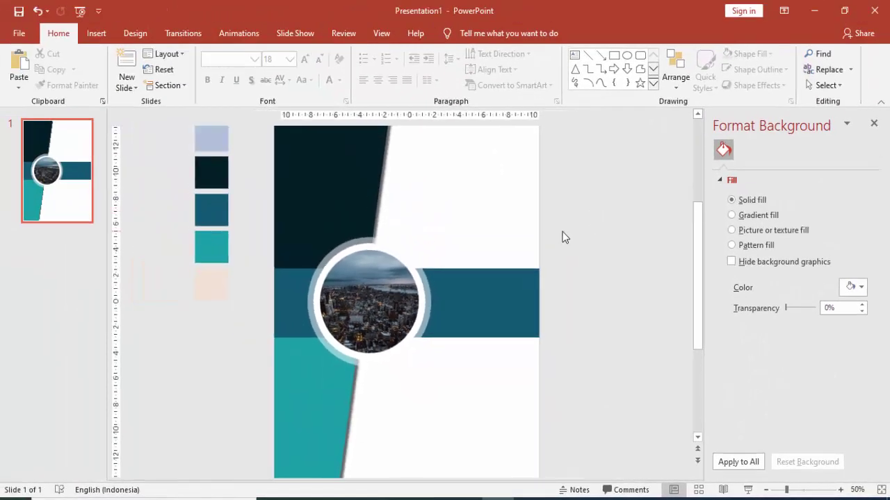
Step: Zoom from 50% to 75% and scroll down to the slide's lower white area
scroll(563, 245, "down", 2, "ctrl")
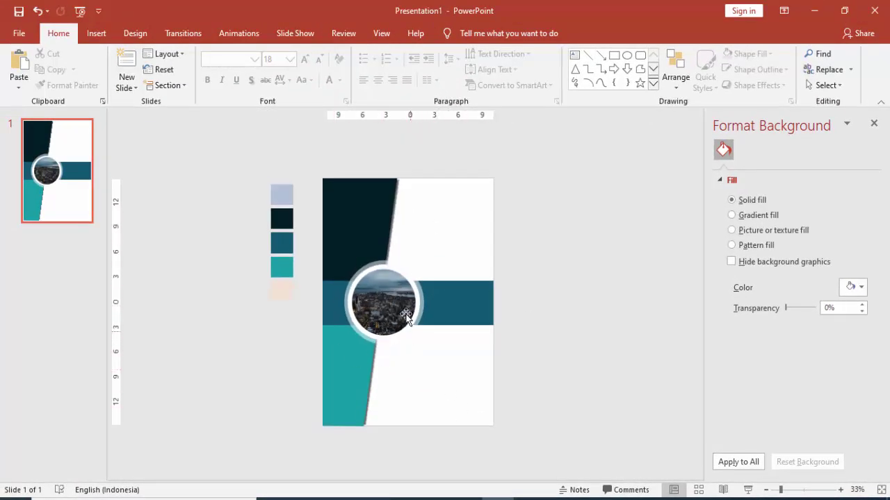
scroll(407, 317, "up", 2, "ctrl")
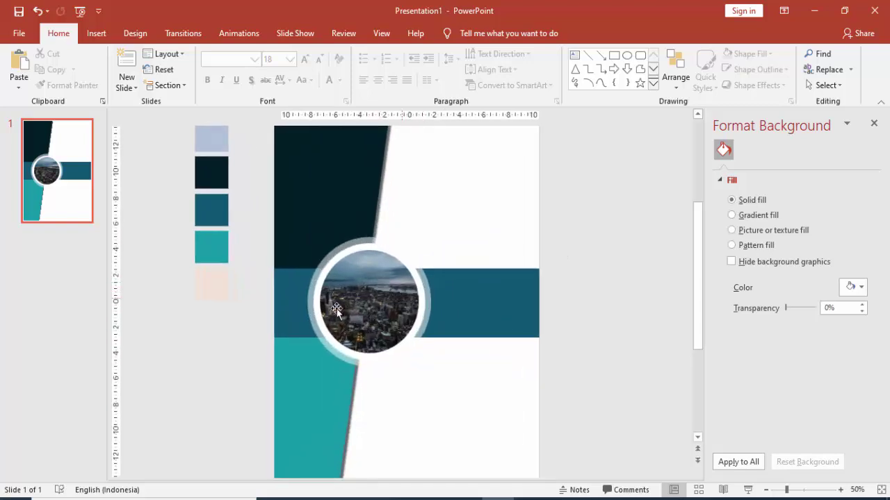
scroll(349, 383, "down", 1)
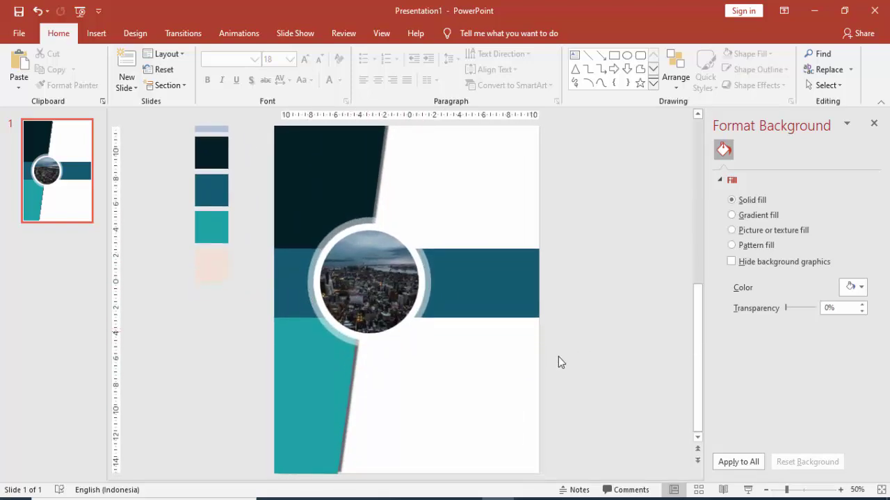
scroll(492, 423, "up", 2, "ctrl")
scroll(497, 410, "down", 2)
scroll(480, 382, "down", 2)
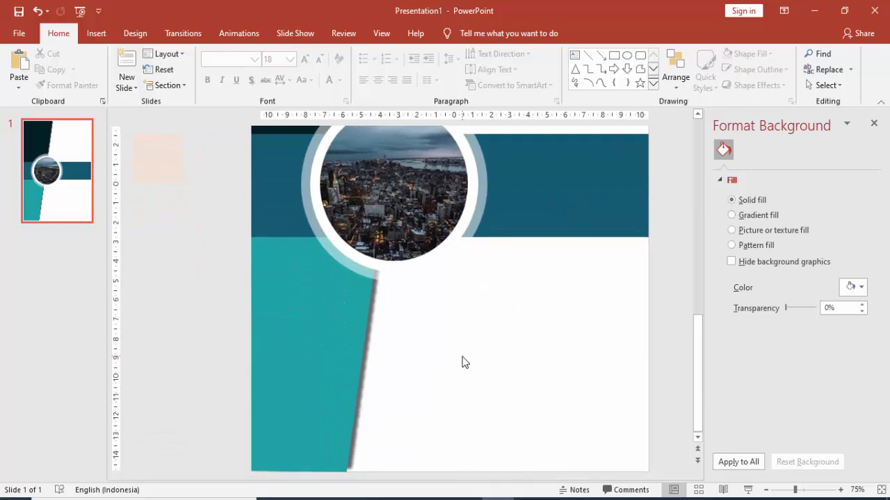
Step: Draw a small circle in the lower white area and fill it dark teal
left_click(96, 33)
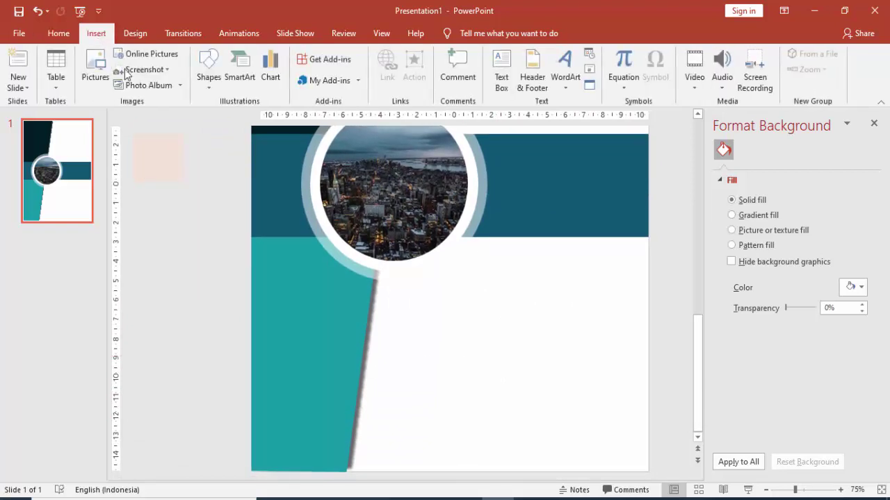
left_click(209, 70)
left_click(268, 117)
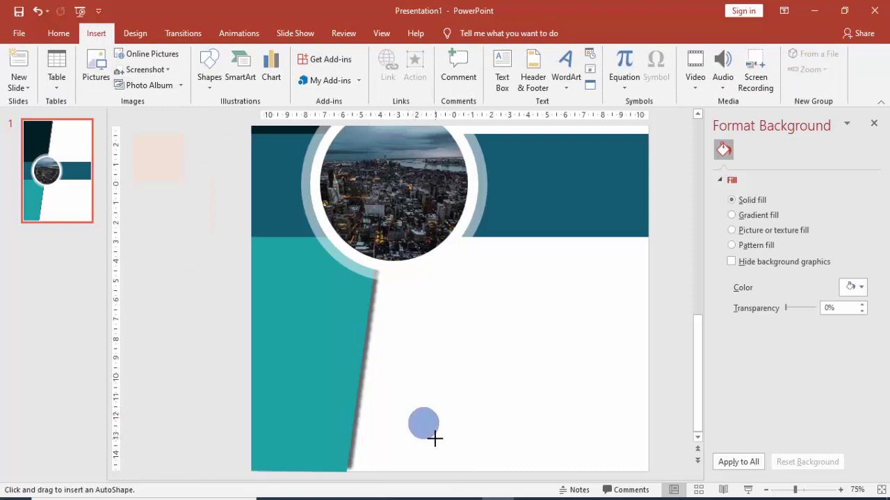
left_click_drag(434, 438, 431, 421)
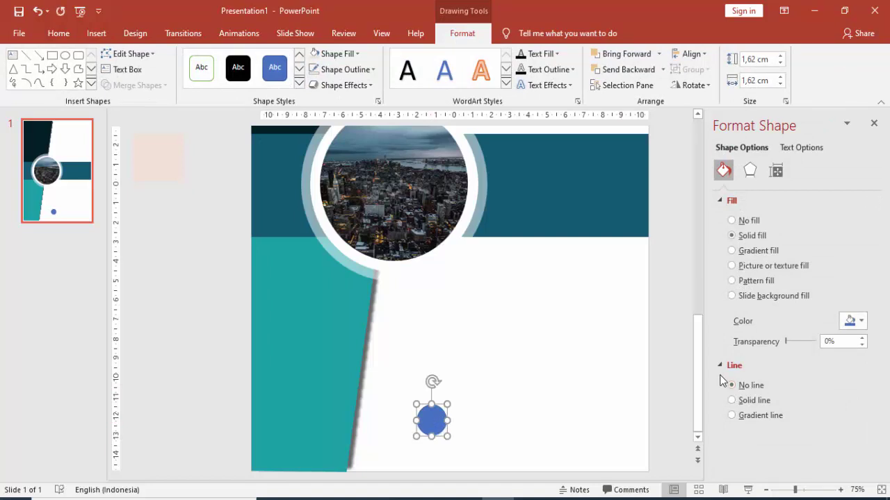
left_click(749, 171)
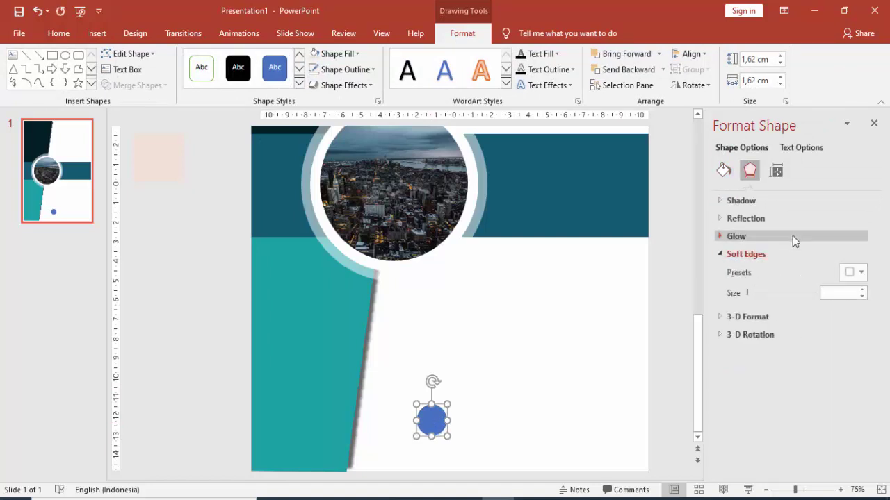
left_click(723, 172)
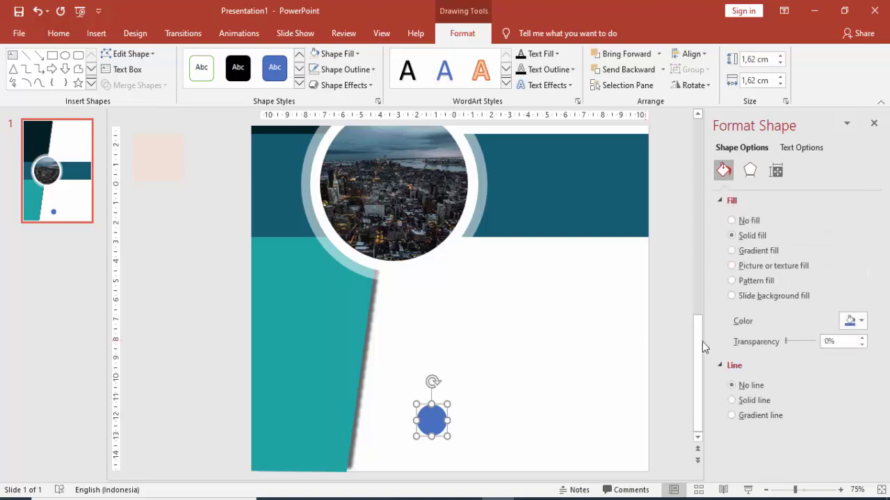
left_click(536, 359)
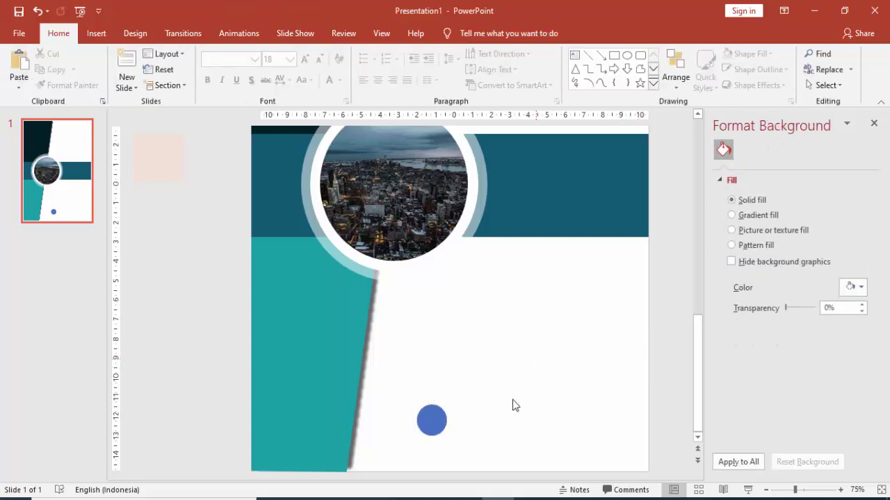
left_click(442, 426)
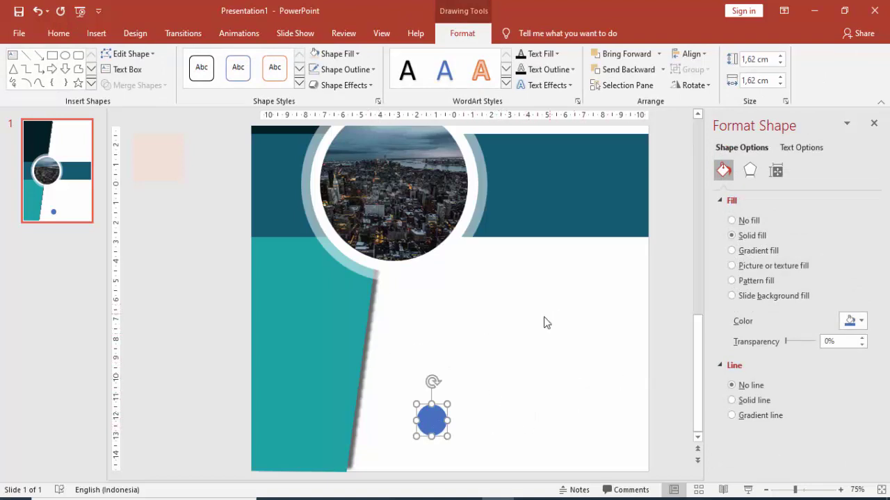
left_click(853, 321)
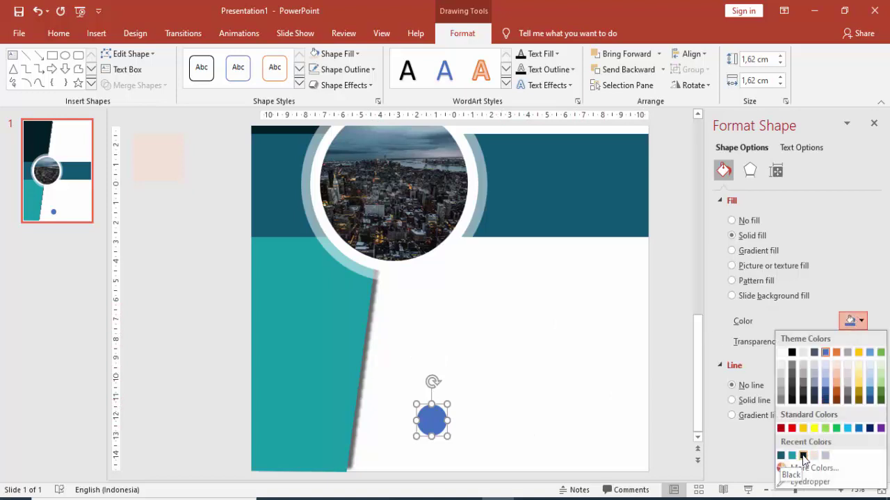
left_click(782, 462)
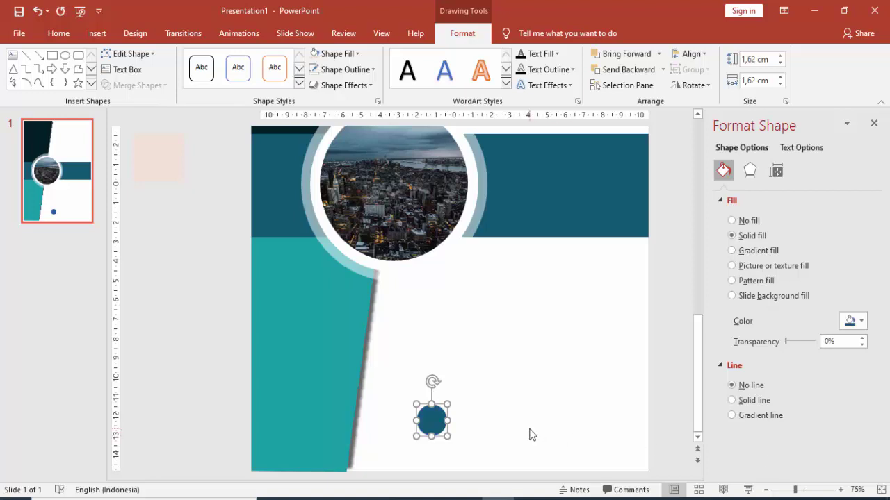
Step: Copy the dot to the right twice, making a row of three evenly spaced dots
left_click_drag(431, 421, 505, 422)
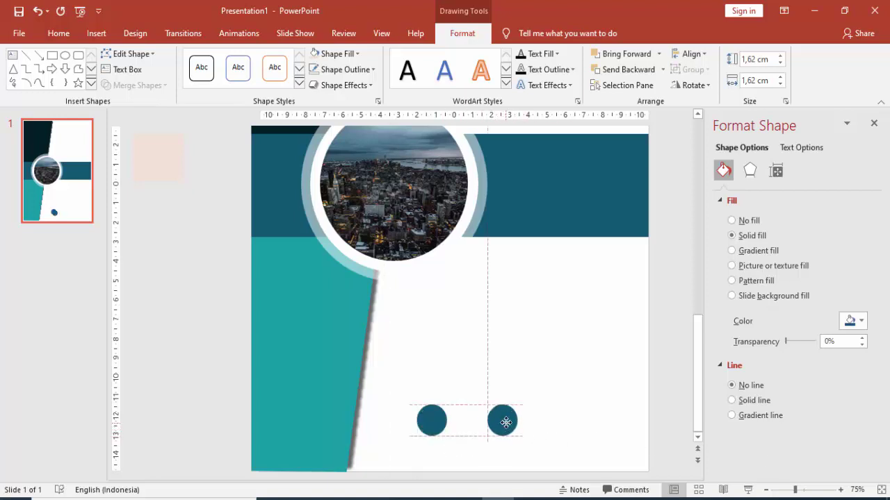
key("ctrl+d")
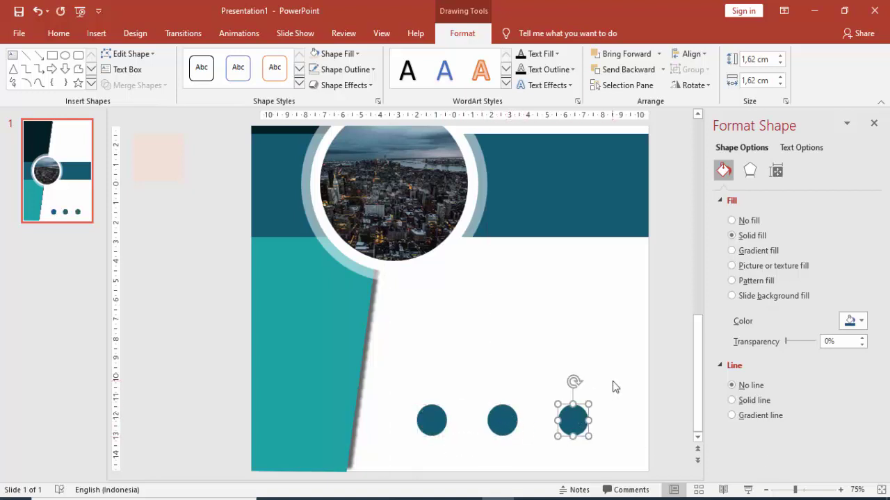
left_click(615, 387)
Step: Insert the 24-hours-phone-service icon from the ICON\SVG\SVG BUSINESS folder
left_click(90, 34)
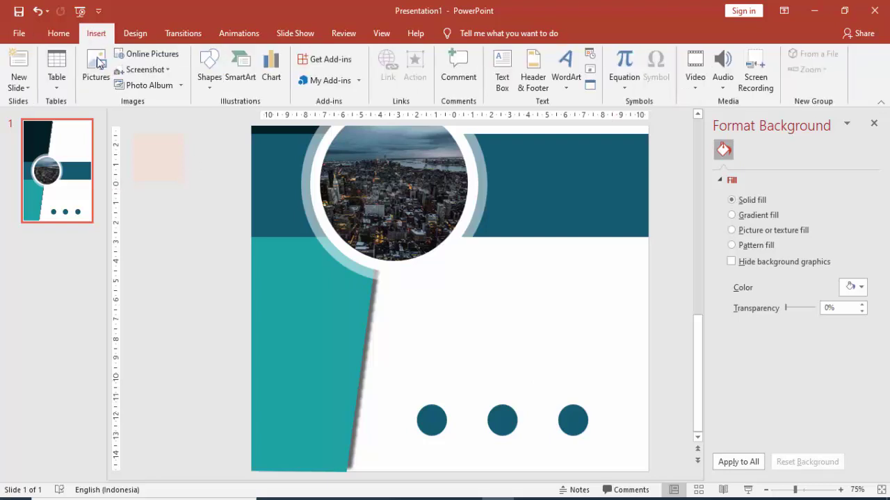
left_click(98, 66)
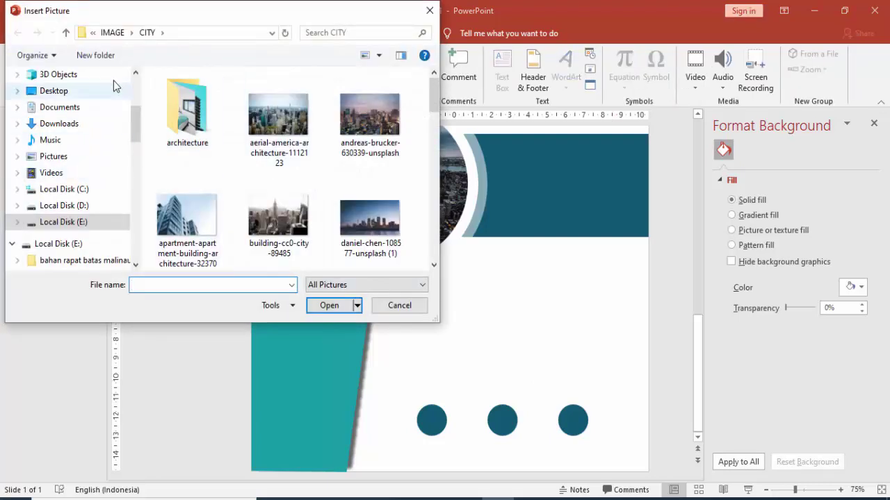
left_click(113, 33)
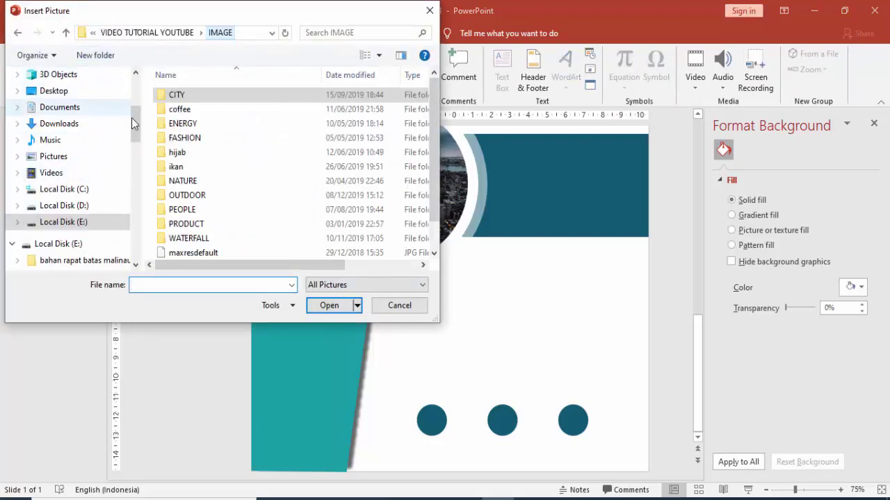
left_click(142, 33)
double_click(184, 172)
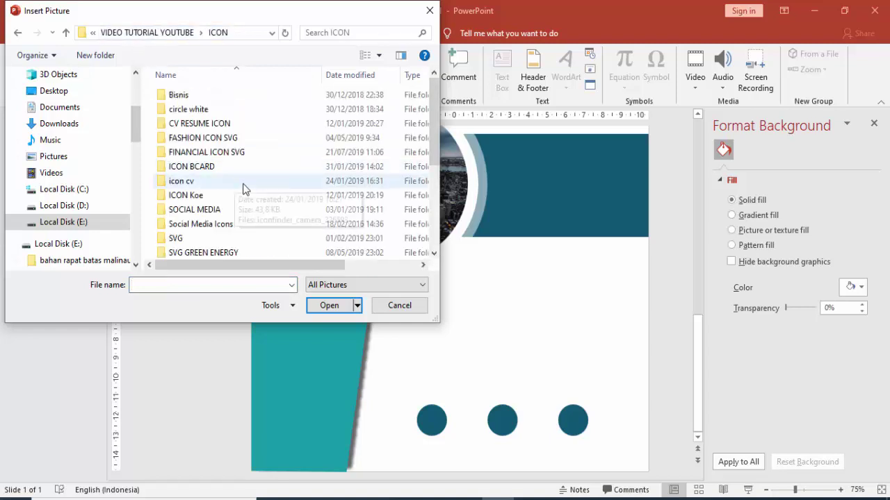
scroll(236, 231, "down", 2)
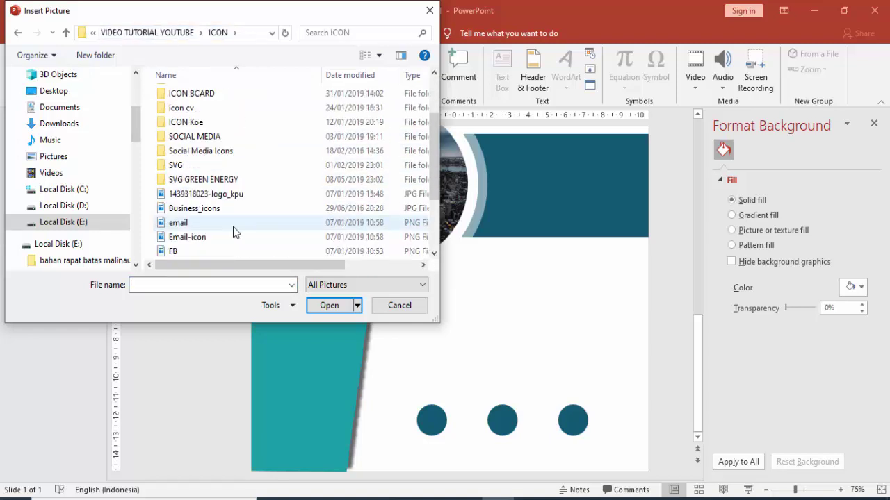
double_click(175, 165)
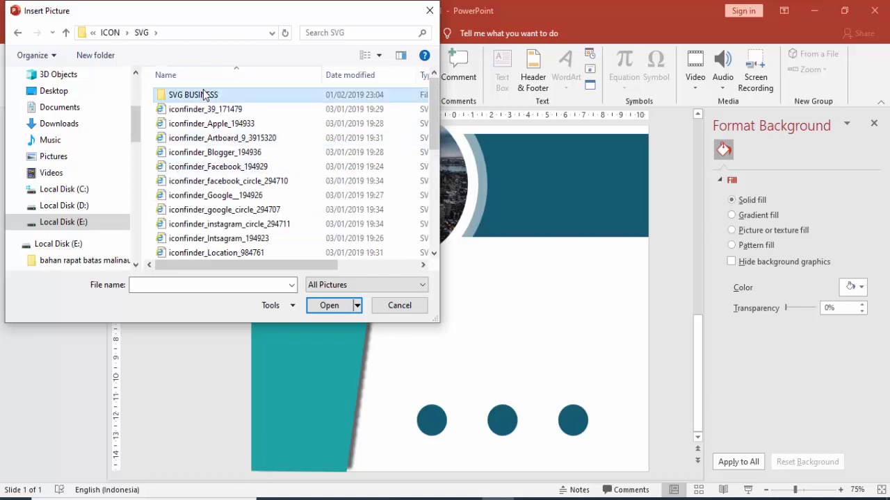
double_click(205, 95)
left_click(206, 97)
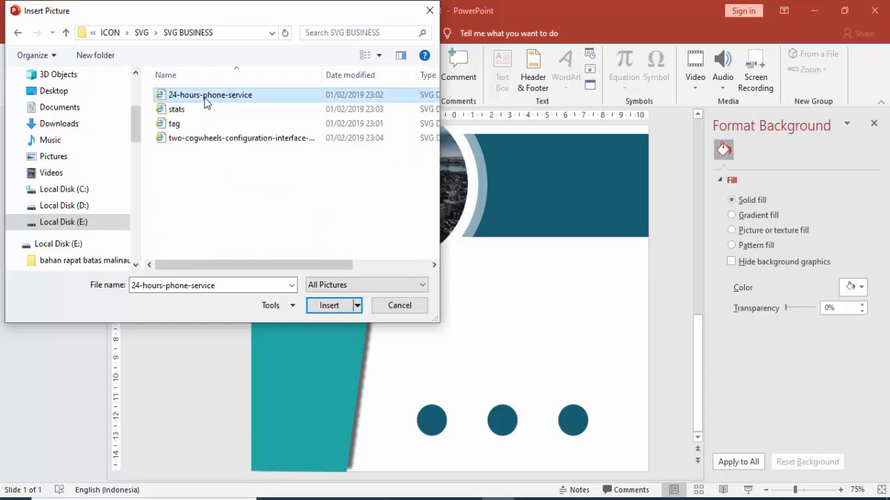
left_click(327, 303)
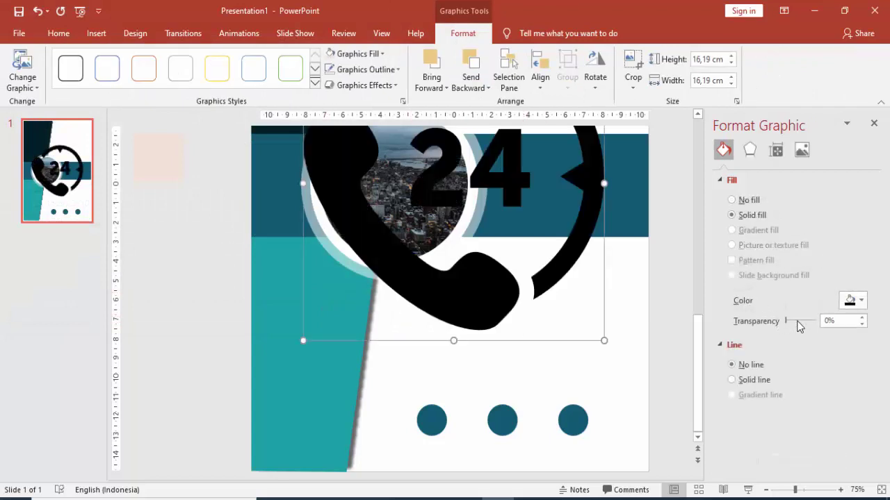
Step: Make the phone icon white, resize it to 1.16 cm and centre it in the first dot
left_click(848, 302)
left_click(785, 333)
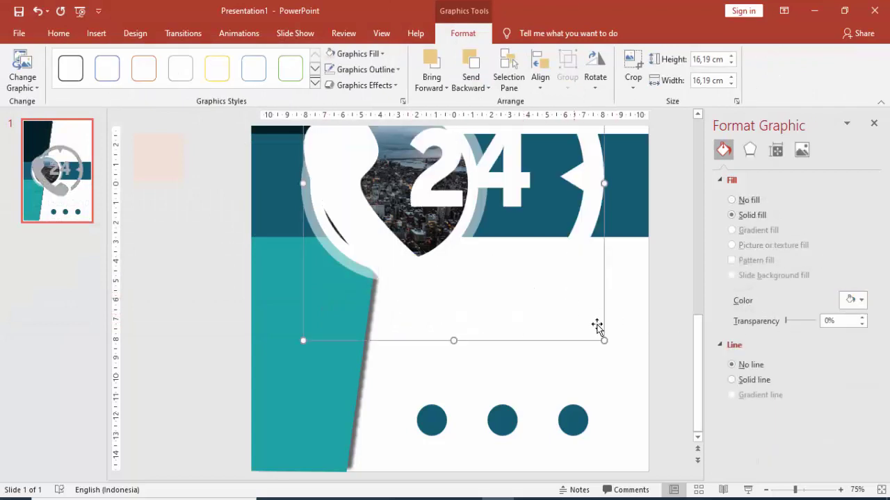
left_click_drag(603, 341, 460, 182)
left_click_drag(392, 166, 484, 357)
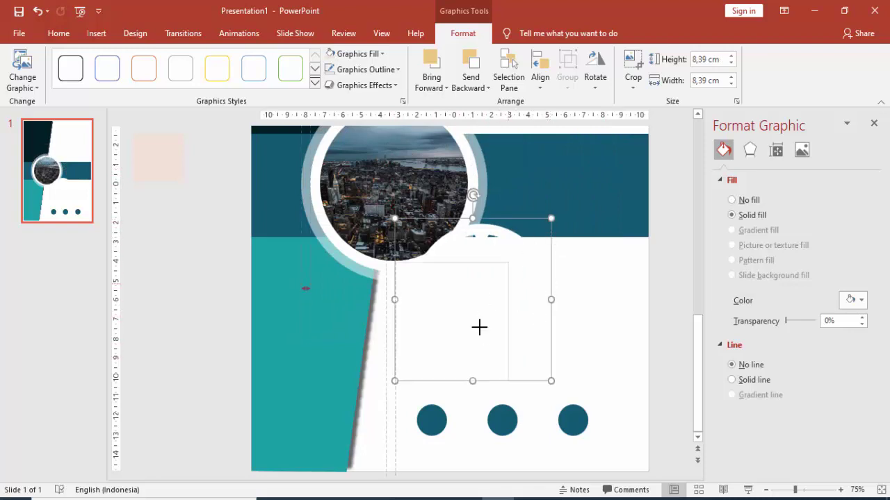
mouse_move(479, 327)
left_mouse_down()
mouse_move(424, 423)
mouse_move(429, 417)
left_mouse_up()
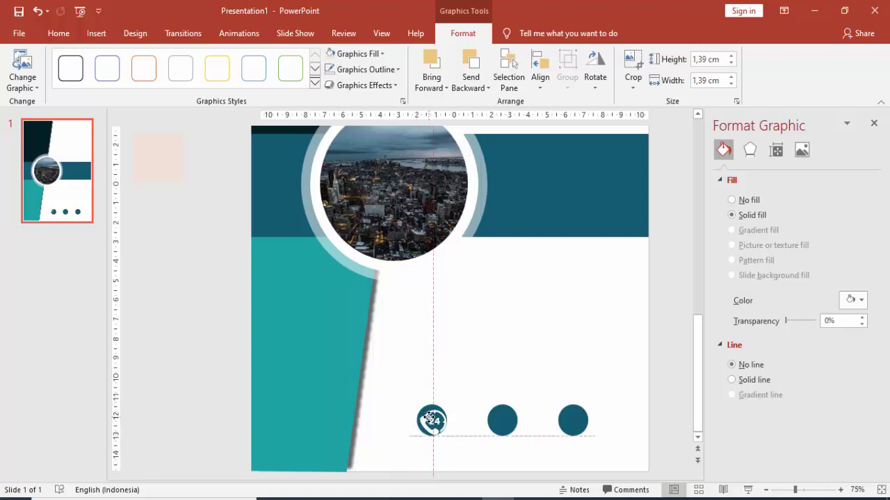
scroll(430, 422, "up", 5, "ctrl")
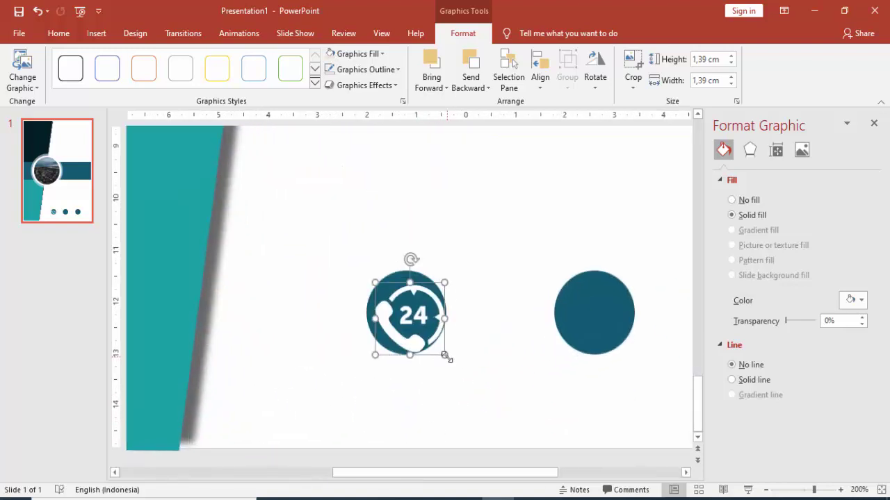
left_click_drag(446, 356, 409, 320)
key("ctrl+z")
key("ctrl+z")
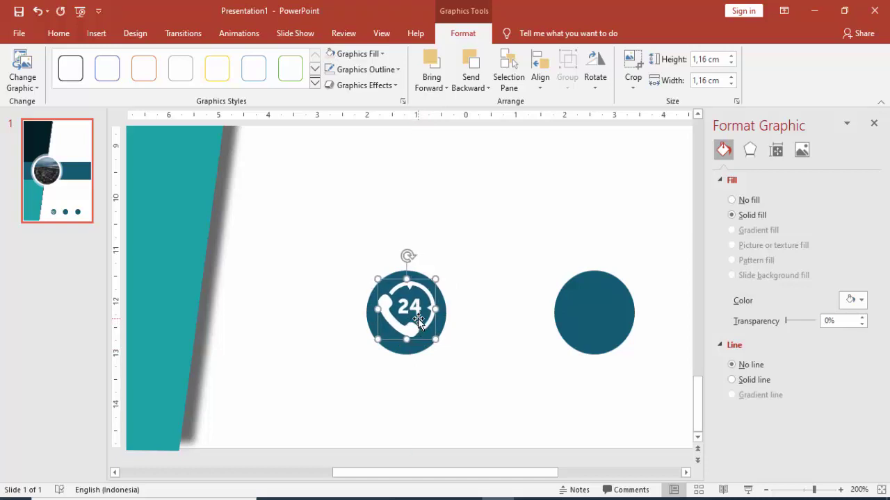
key("ctrl+z")
key("ctrl+z")
left_click_drag(419, 321, 420, 323)
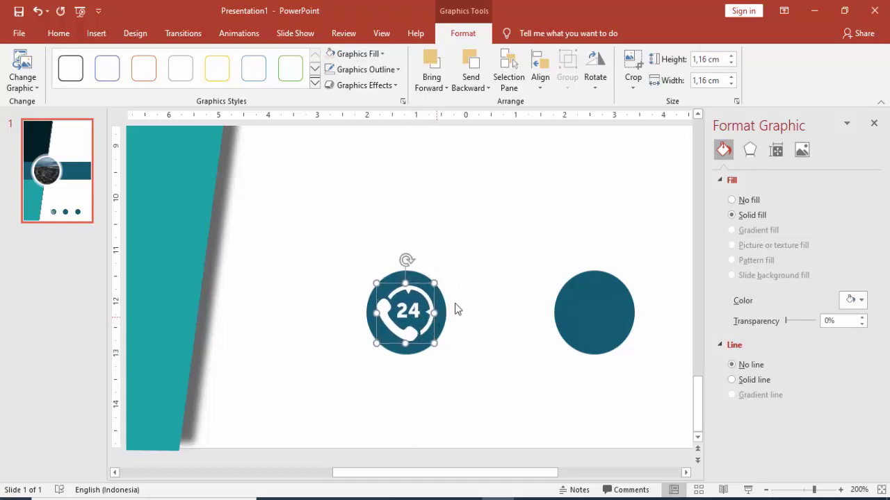
left_click(296, 214)
Step: Insert the stats growth-chart icon onto the slide
left_click(96, 34)
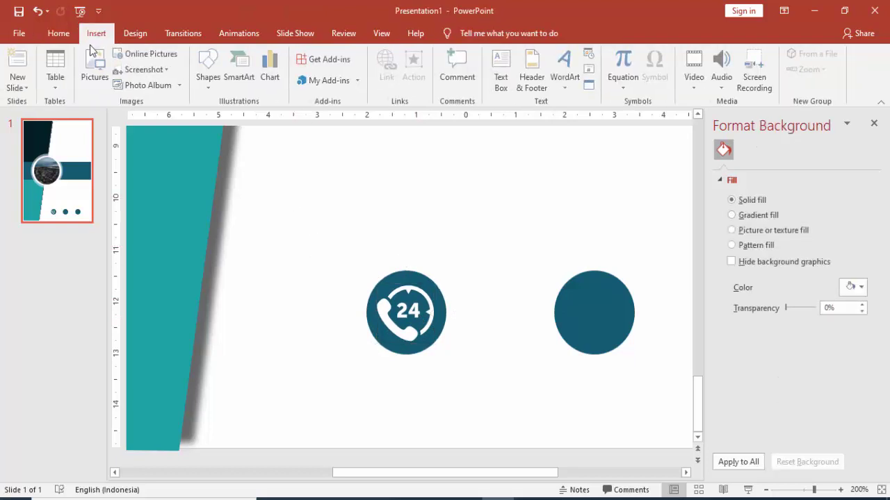
left_click(95, 66)
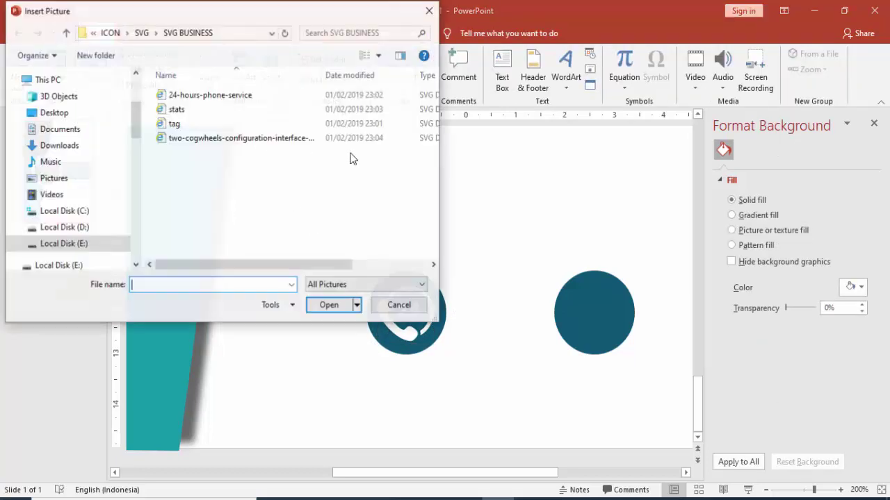
double_click(176, 110)
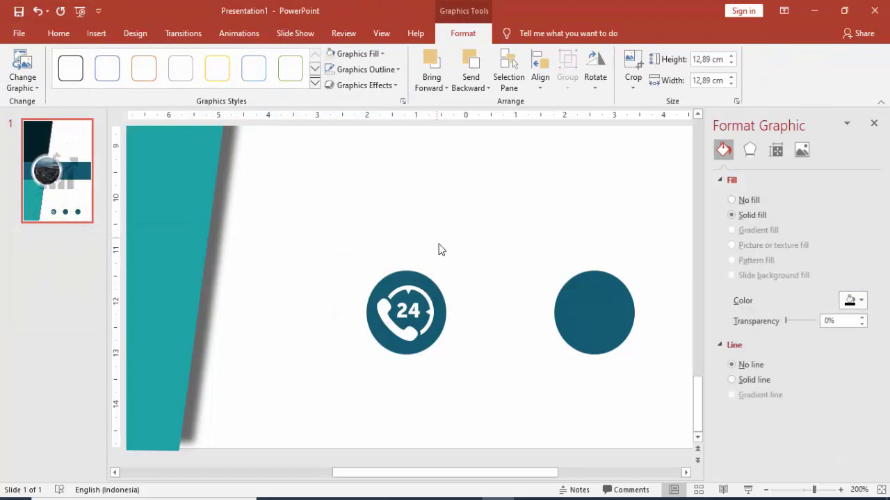
scroll(449, 244, "down", 5)
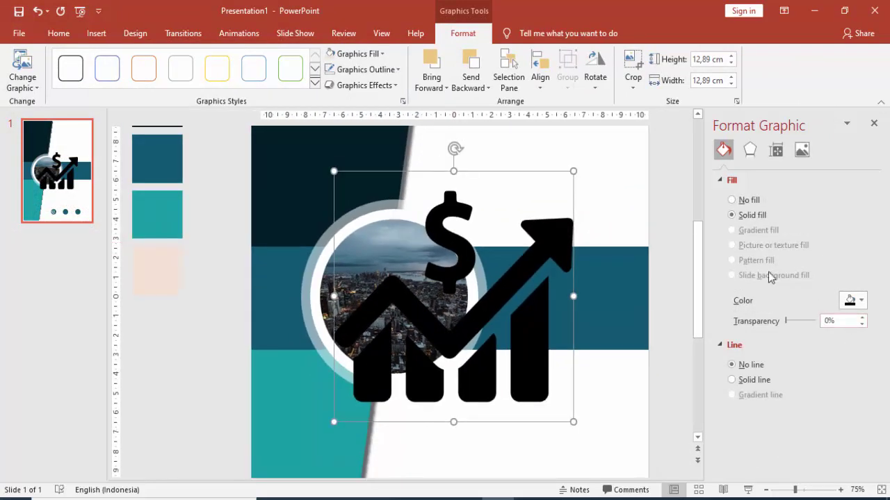
Step: Shrink the stats icon to 1.16 cm, make it white and centre it on the middle dot
left_click_drag(578, 175, 390, 366)
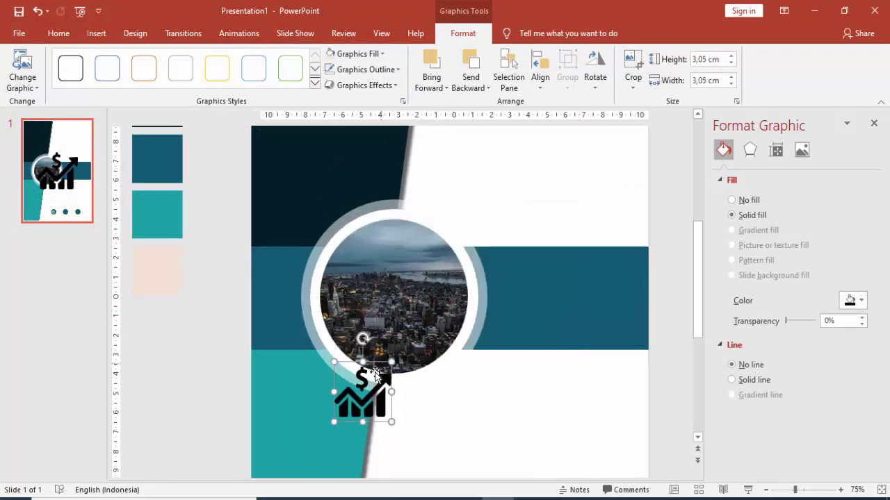
left_click_drag(361, 395, 586, 397)
scroll(586, 397, "down", 3)
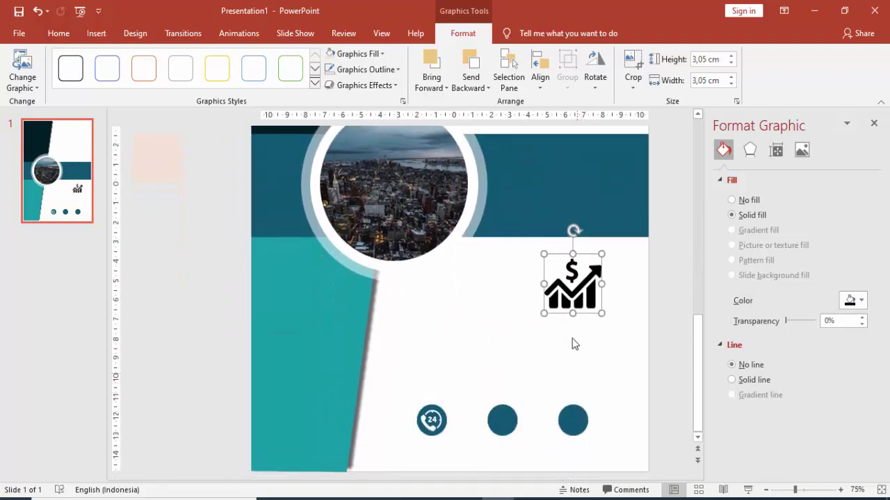
mouse_move(599, 253)
left_mouse_down()
mouse_move(507, 417)
mouse_move(518, 405)
left_mouse_up()
scroll(510, 431, "up", 5)
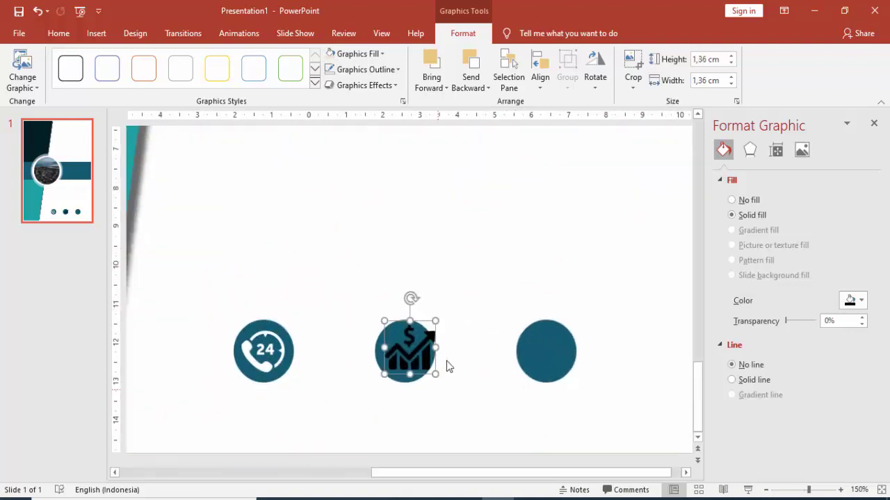
left_click_drag(435, 321, 428, 329)
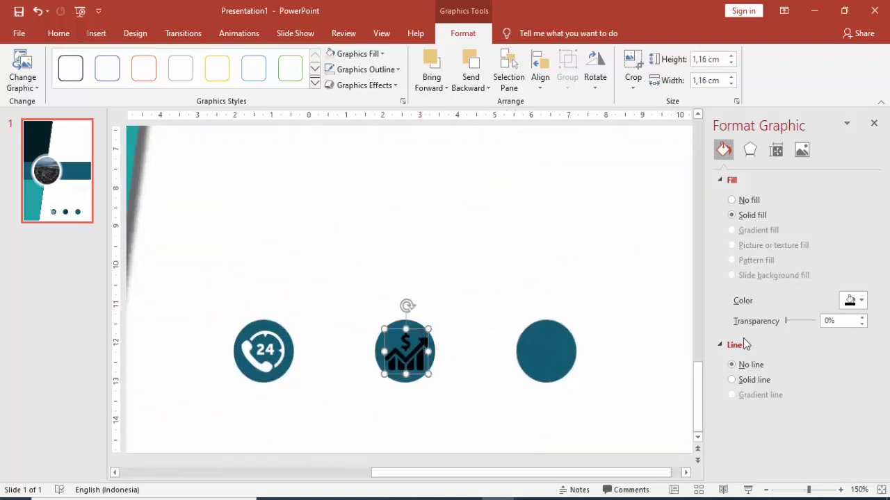
left_click(851, 300)
left_click(781, 332)
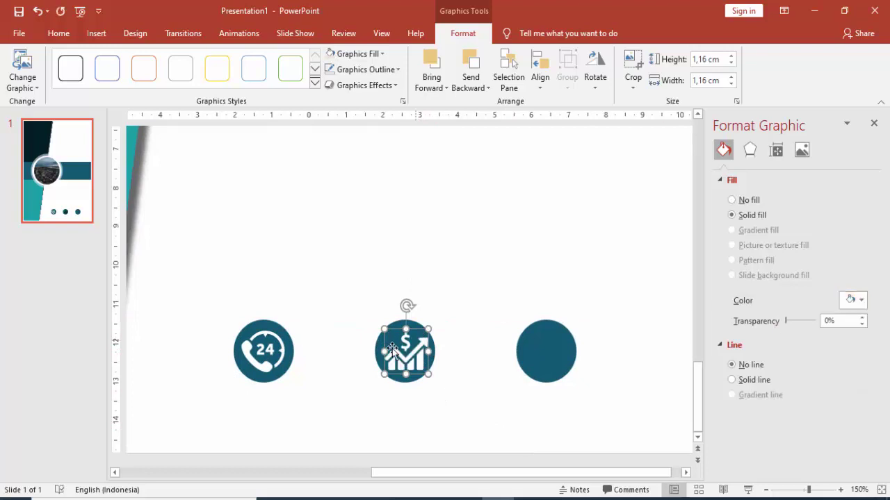
left_click_drag(411, 353, 401, 350)
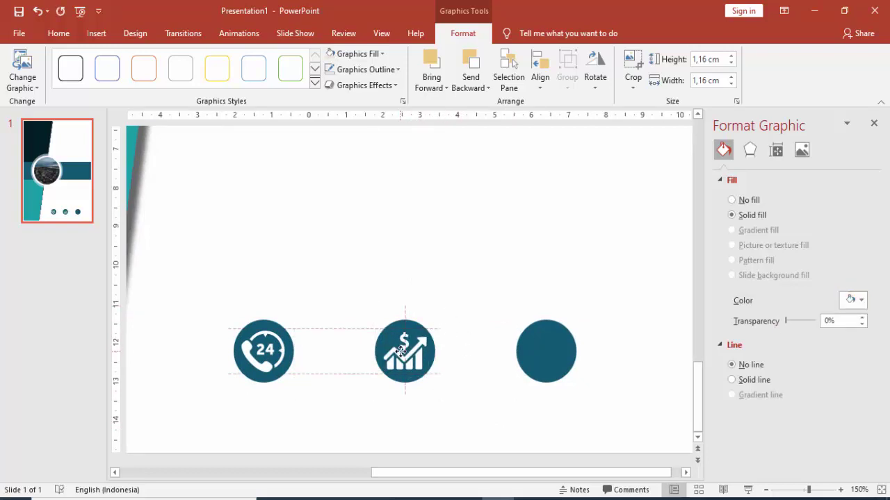
left_click(369, 225)
Step: Insert the tag icon and scale it down from its oversized size
left_click(96, 33)
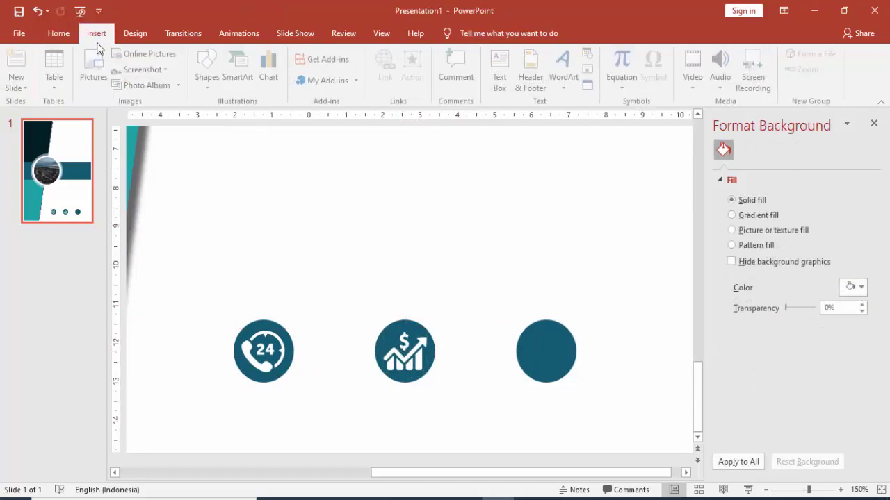
left_click(95, 65)
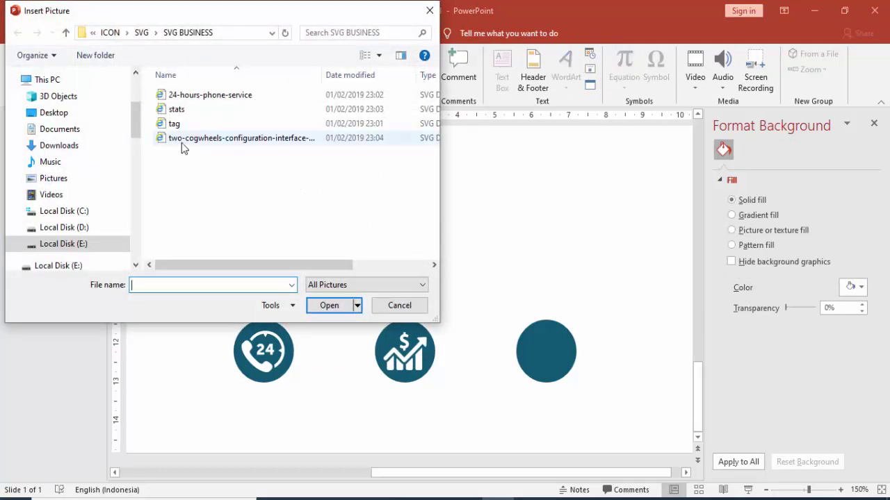
left_click(175, 126)
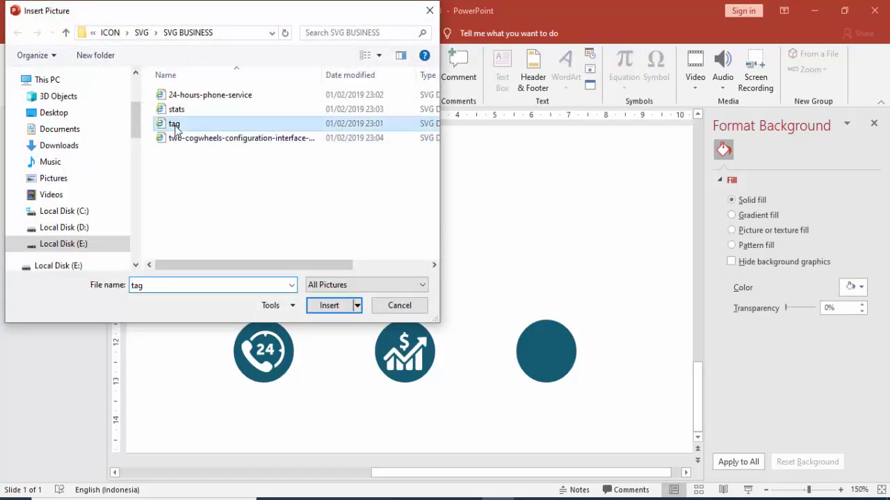
left_click(329, 306)
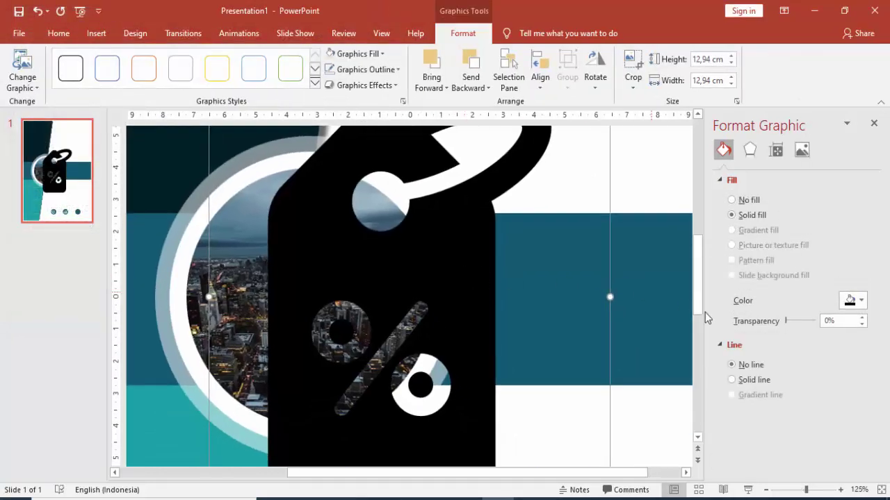
scroll(663, 317, "down", 2, "ctrl")
scroll(545, 236, "down", 3, "ctrl")
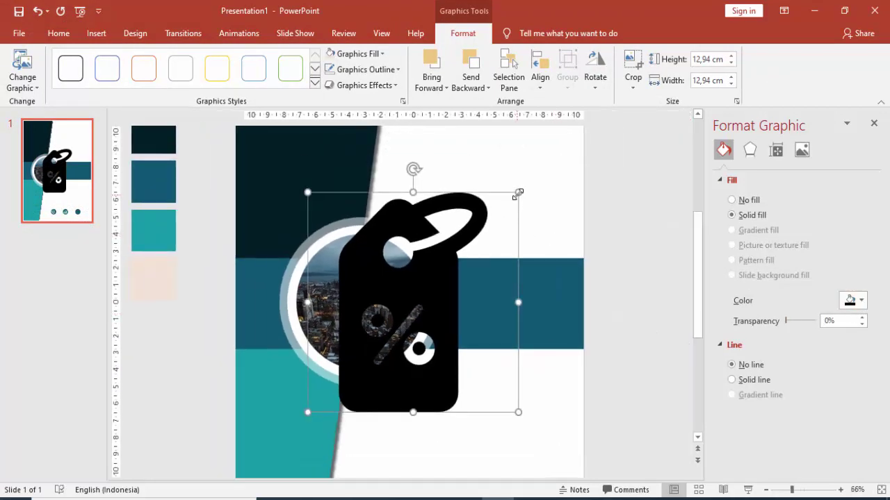
mouse_move(517, 193)
left_mouse_down()
mouse_move(335, 395)
mouse_move(492, 452)
left_mouse_up()
Step: Make the tag icon white, about 1.17 cm, centred on the third dot
scroll(554, 447, "down", 2)
scroll(539, 425, "down", 2)
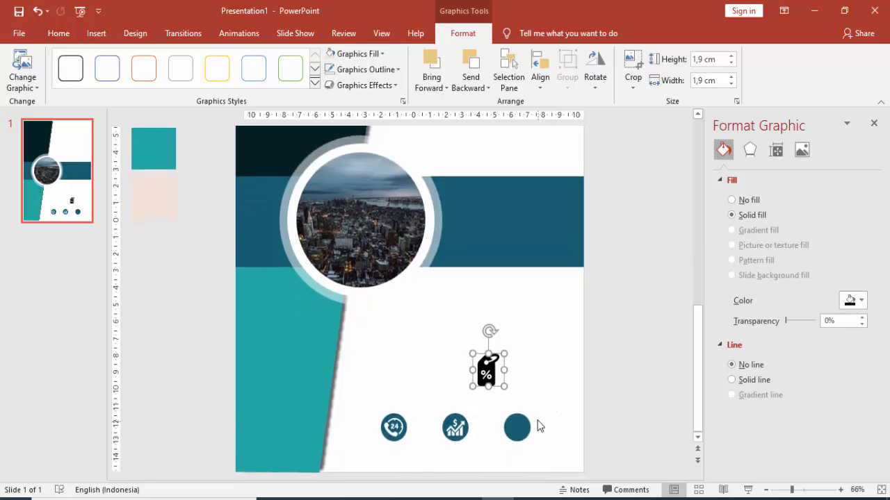
left_click_drag(488, 375, 487, 322)
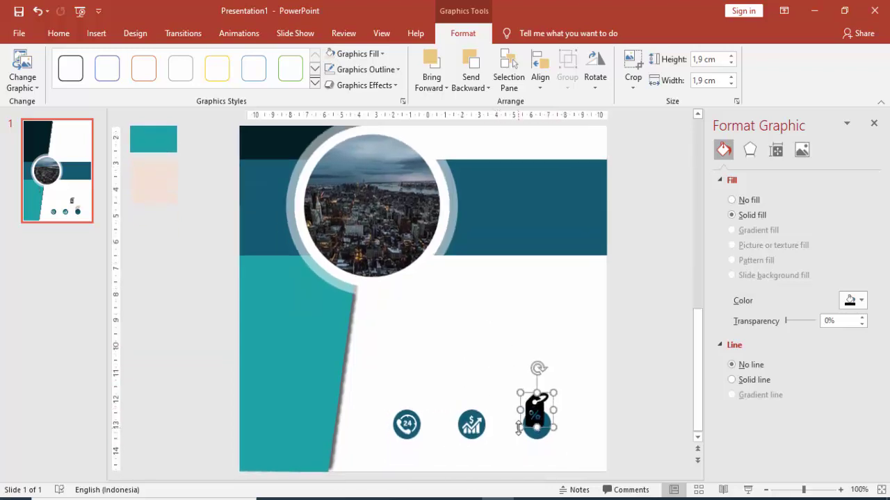
scroll(532, 407, "up", 5, "ctrl")
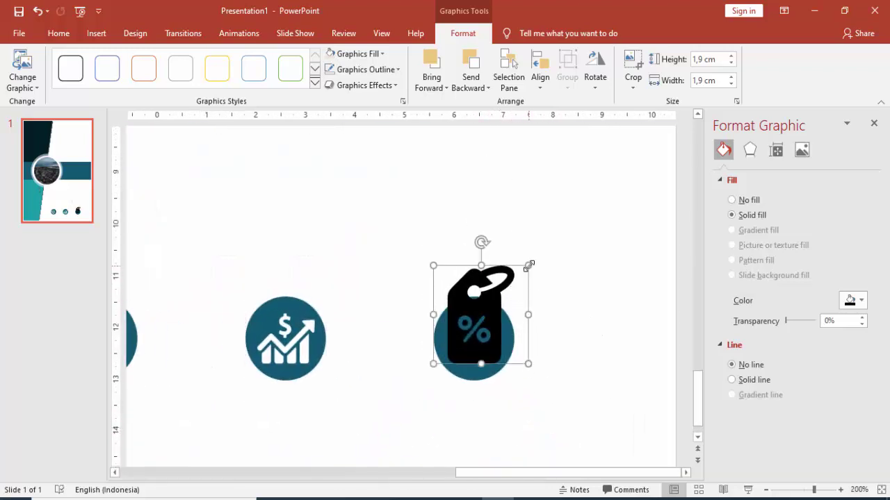
left_click_drag(528, 265, 497, 299)
left_click_drag(466, 332, 475, 337)
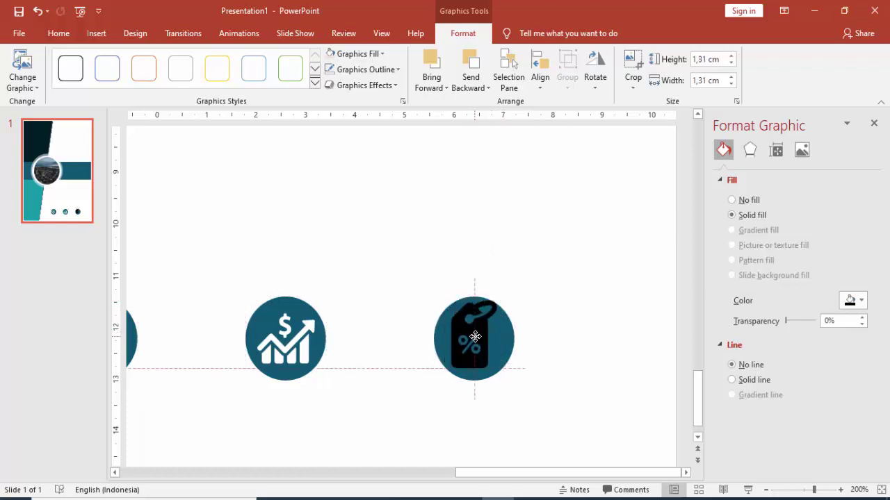
left_click(850, 301)
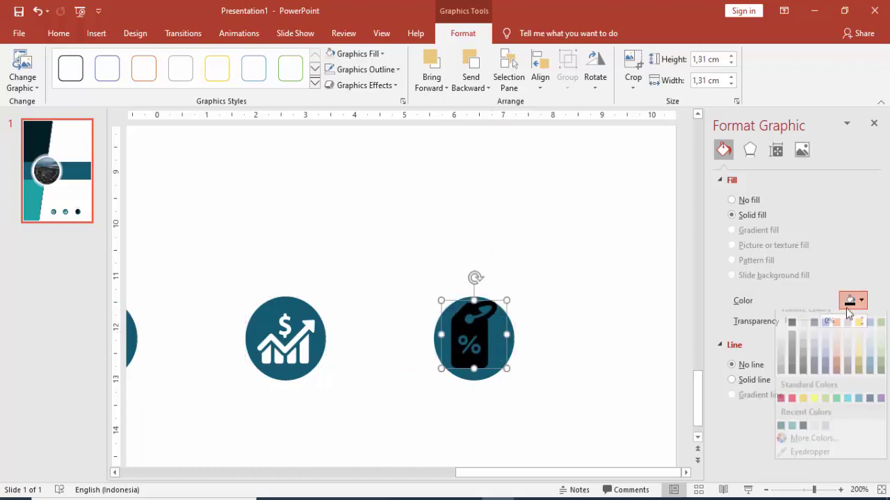
left_click(781, 322)
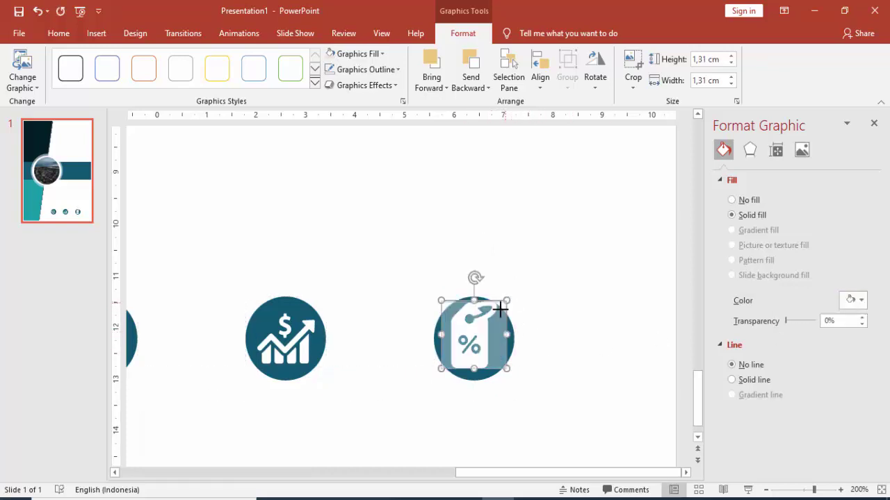
left_click_drag(508, 302, 476, 335)
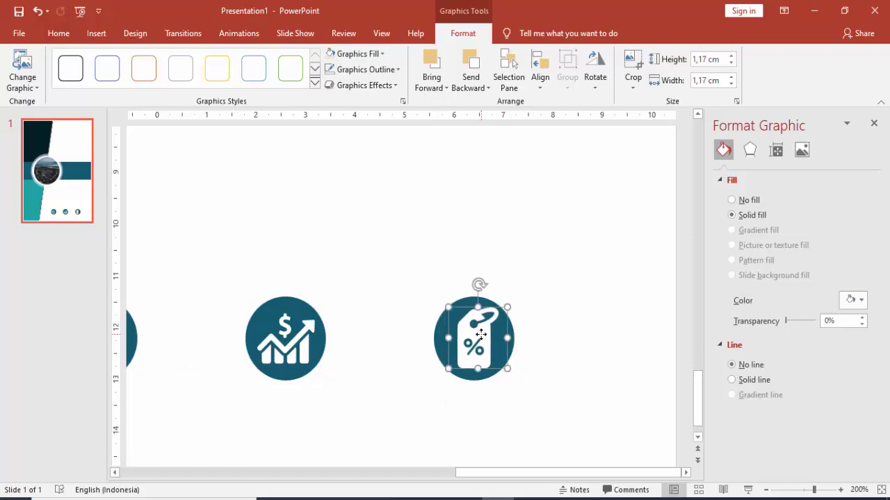
scroll(538, 322, "down", 5, "ctrl")
scroll(458, 142, "down", 3, "ctrl")
left_click(457, 141)
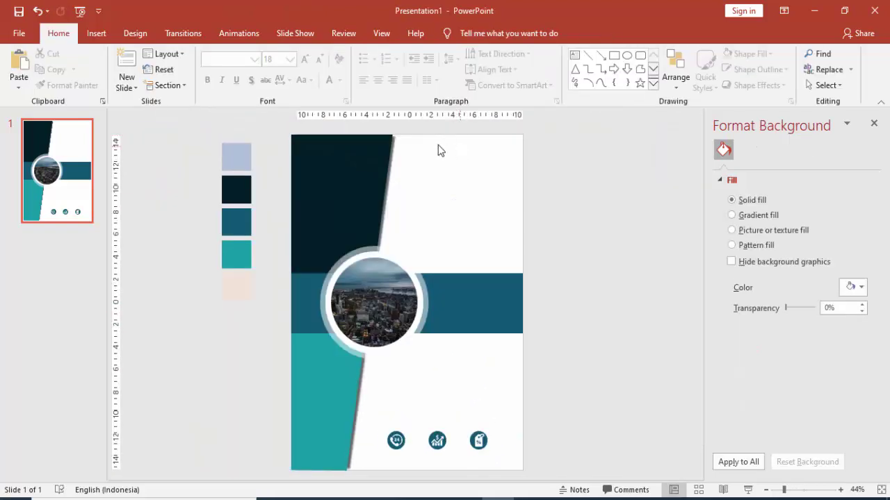
Step: Start inserting a picture and browse to the Pictures folder on Local Disk (E:)
left_click(96, 33)
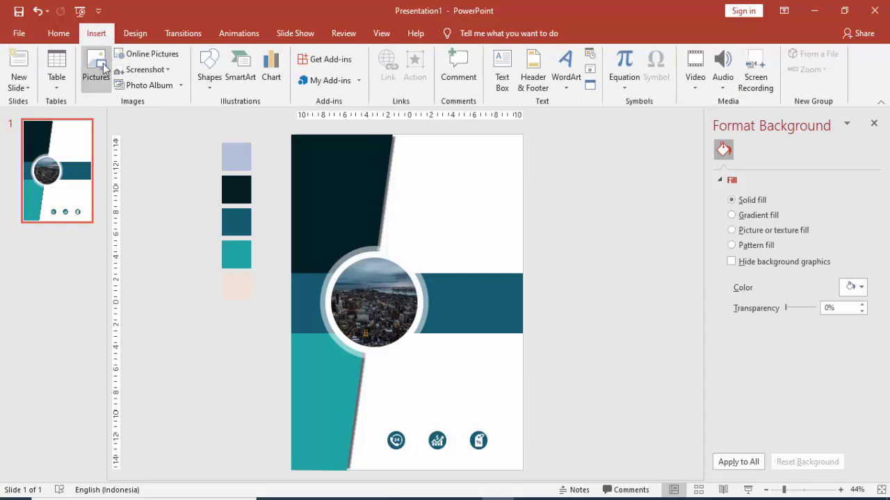
left_click(98, 67)
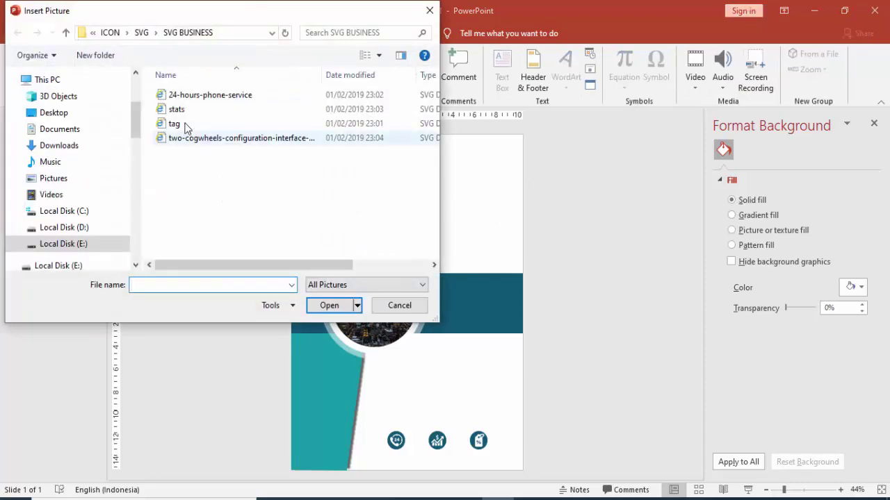
mouse_move(64, 228)
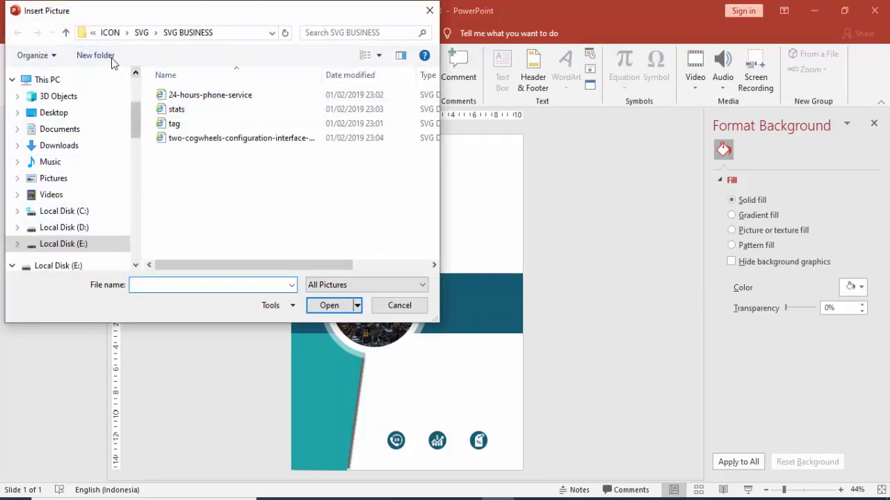
left_click(17, 244)
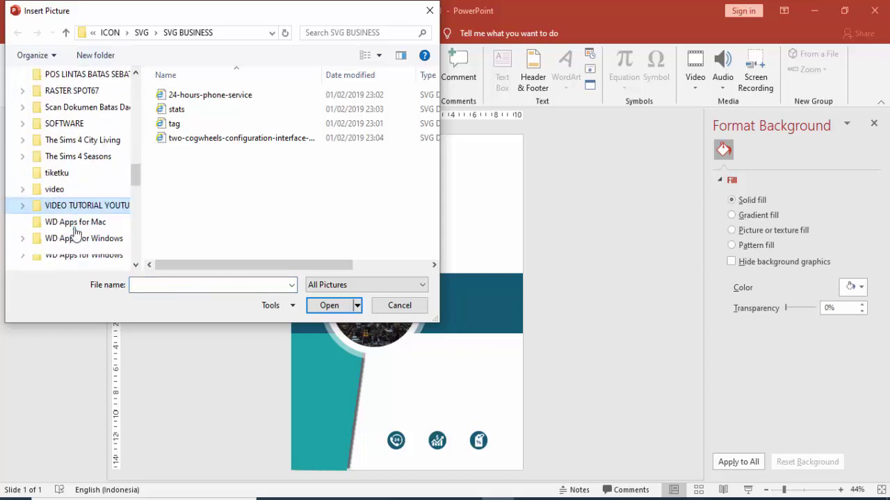
scroll(75, 233, "up", 1)
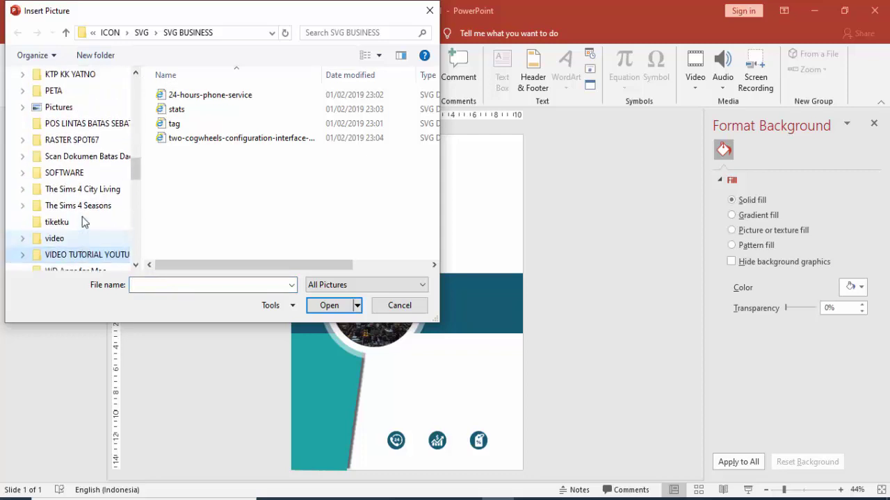
left_click(67, 114)
left_click_drag(435, 111, 436, 188)
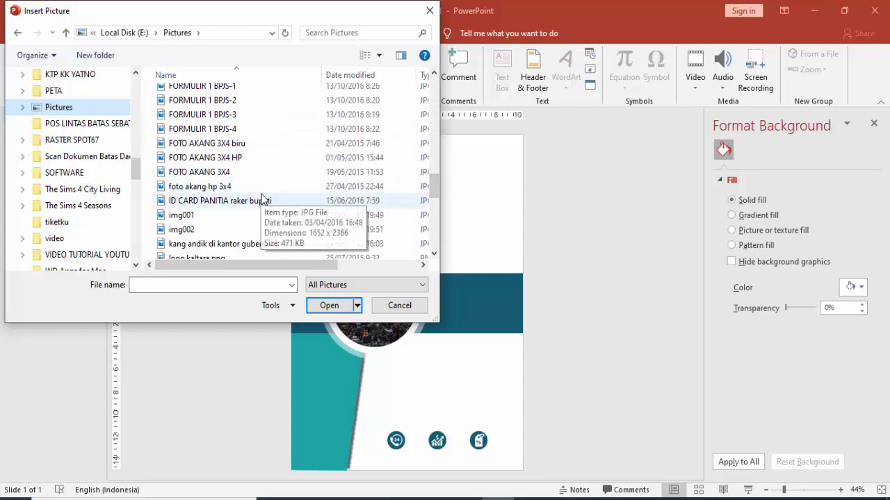
scroll(262, 199, "up", 1)
scroll(262, 199, "up", 3)
scroll(262, 199, "up", 1)
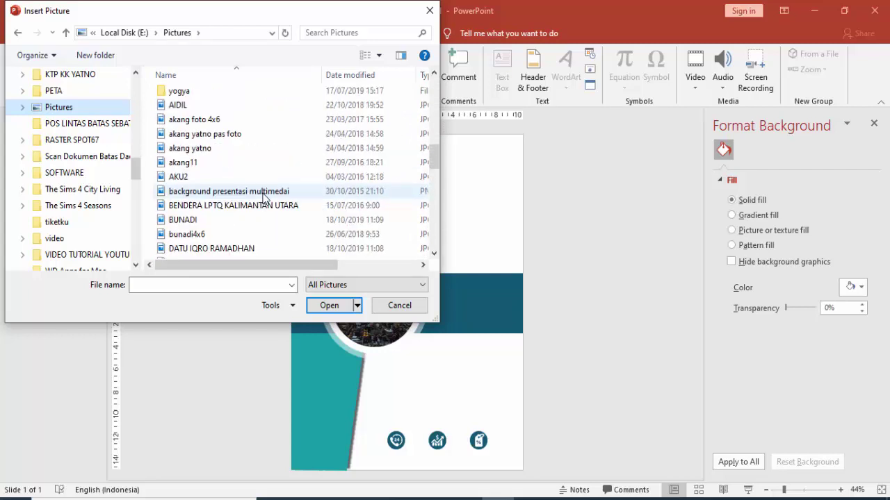
scroll(262, 199, "up", 2)
scroll(262, 199, "down", 3)
scroll(262, 199, "down", 3)
scroll(262, 199, "down", 2)
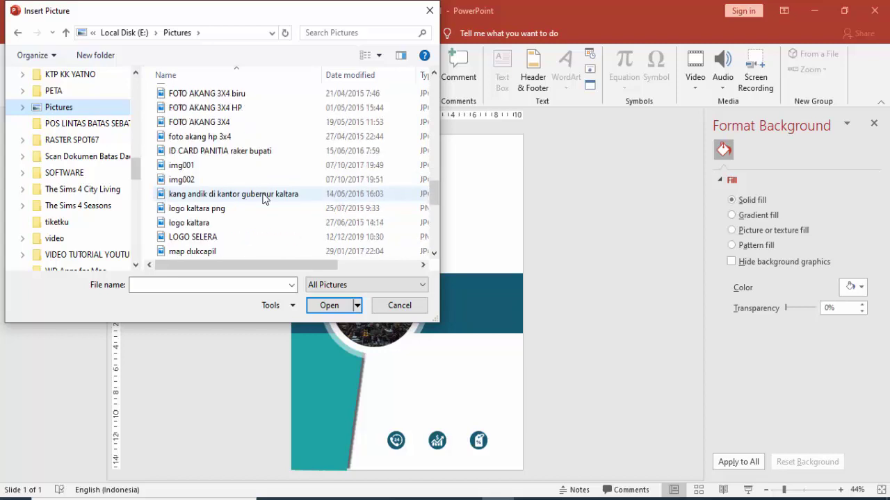
Step: Insert logo kaltara png and move it to the slide's top-right corner
left_click(197, 208)
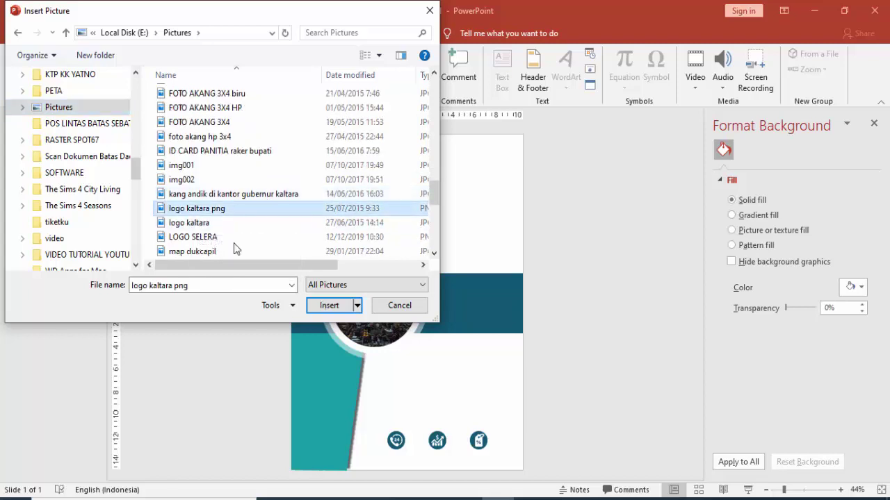
left_click(330, 310)
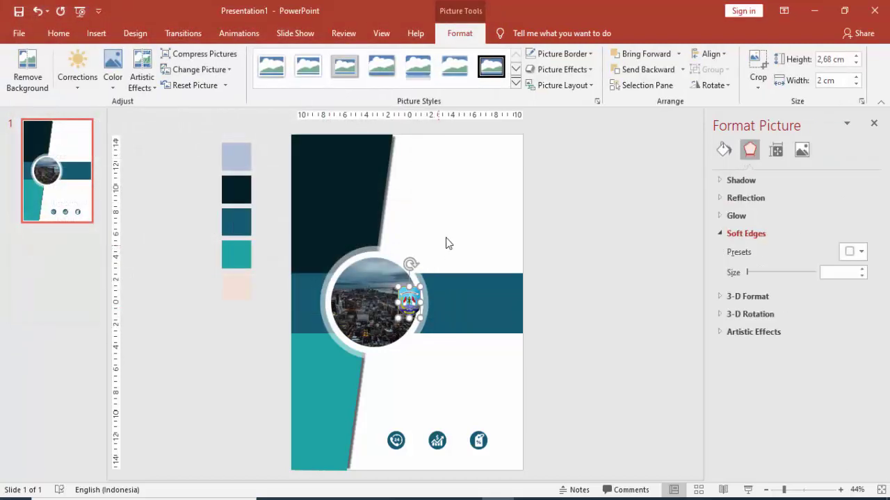
mouse_move(417, 299)
left_mouse_down()
mouse_move(470, 199)
mouse_move(500, 167)
left_mouse_up()
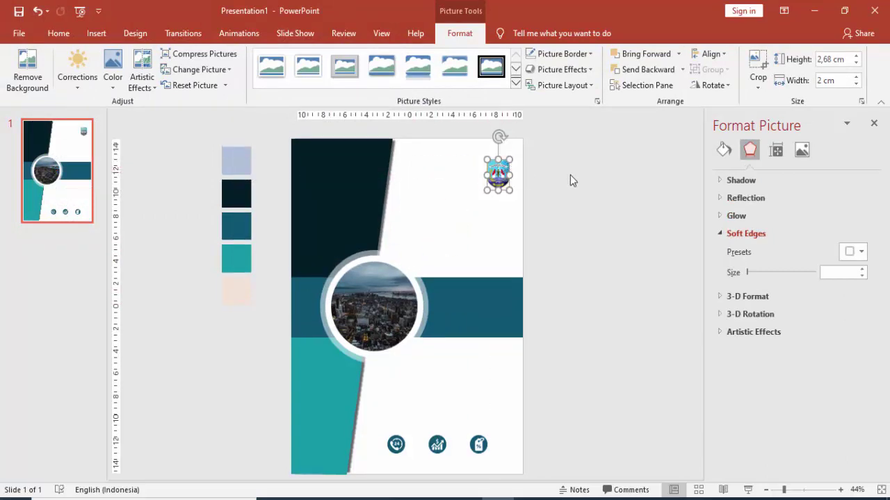
left_click(96, 33)
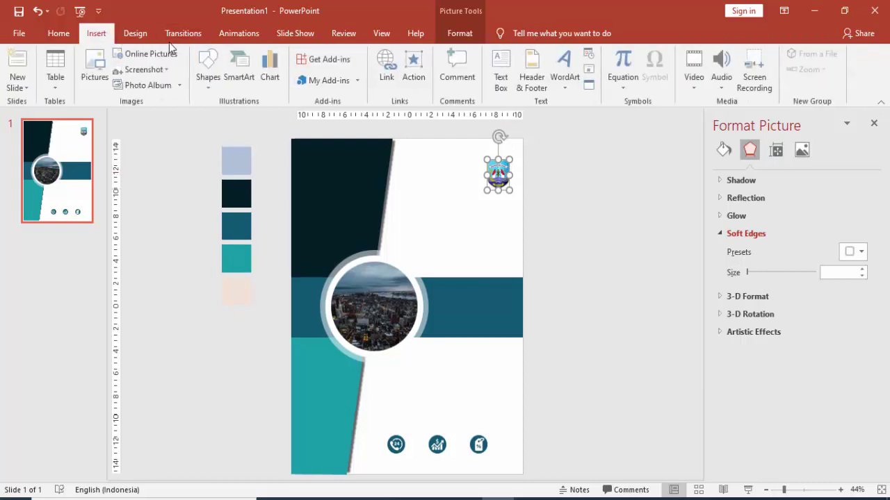
Step: Add a 'BAPPEDA & LITBANG' text box and position it just below the logo
left_click(501, 73)
left_click(429, 208)
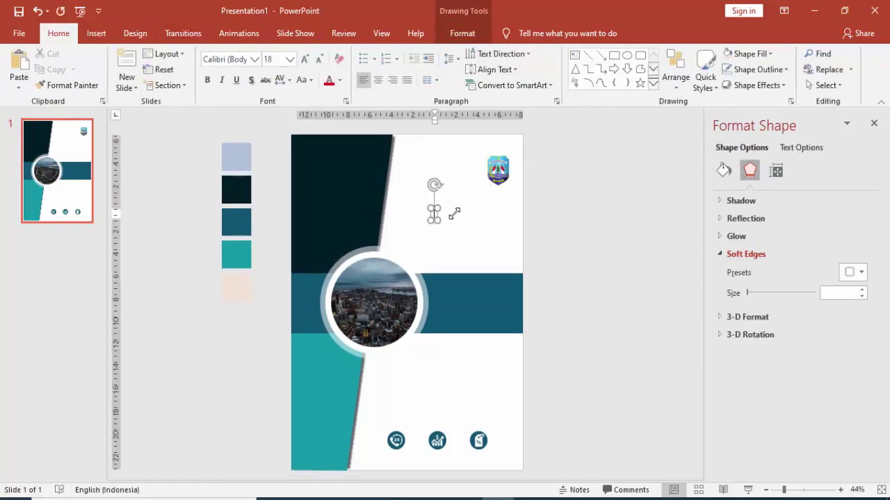
type("BAPPEDA")
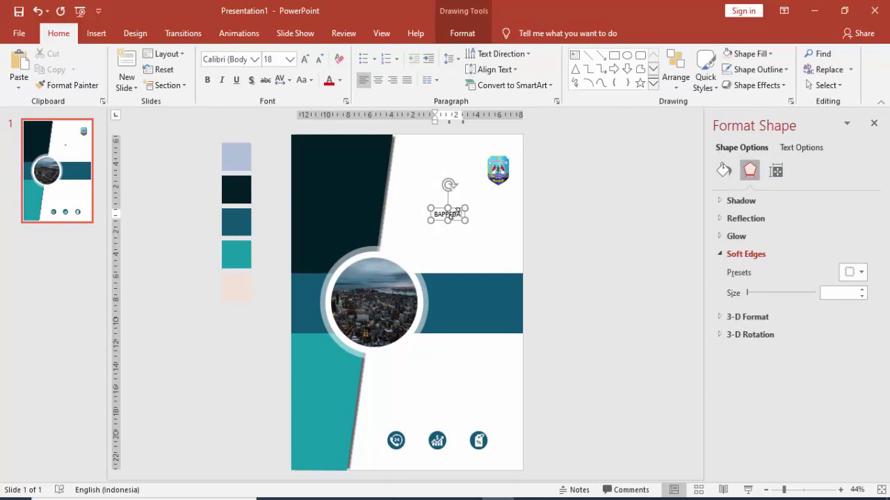
type(" & LIT")
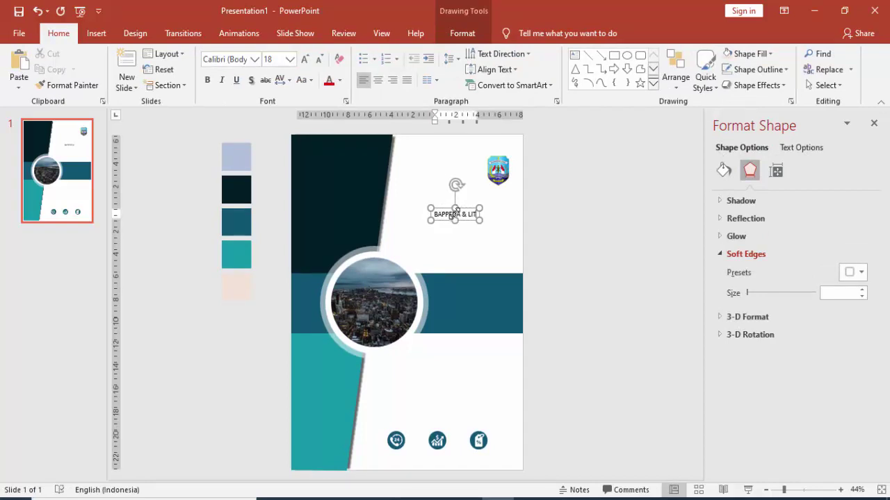
type("BANG")
left_click(463, 204)
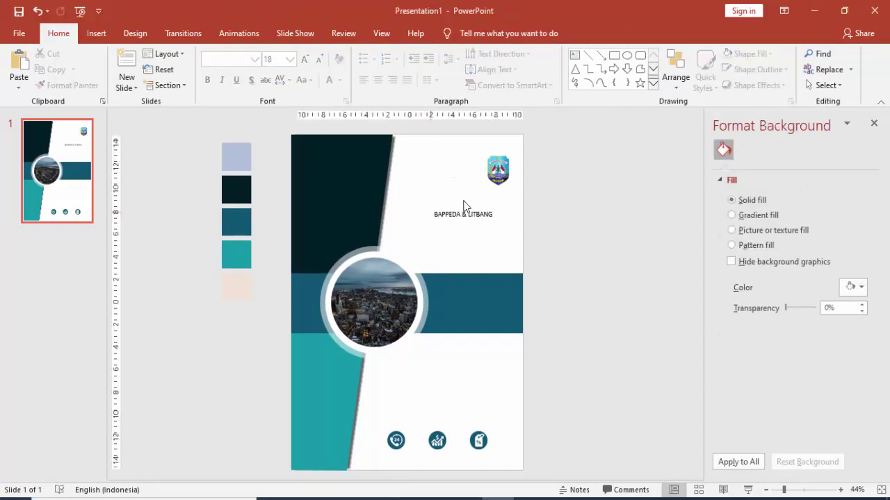
scroll(564, 164, "up", 2)
left_click(524, 197)
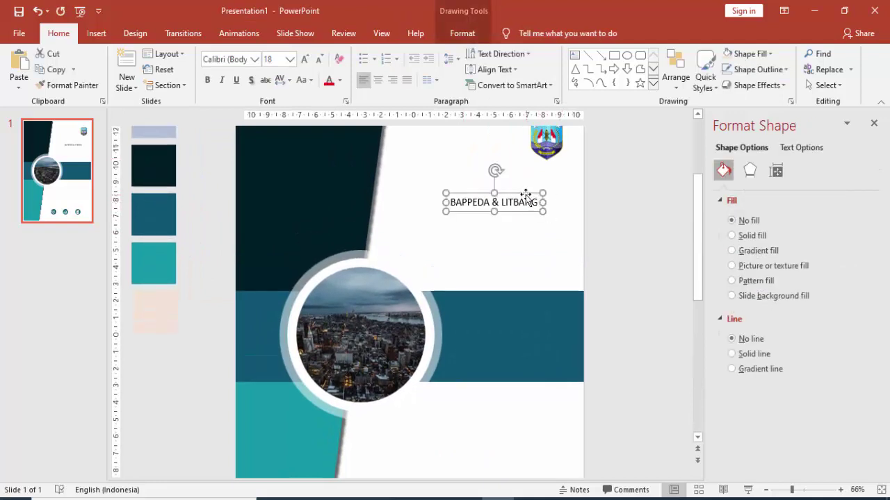
left_click_drag(525, 196, 549, 172)
Step: Right-align the heading and format it as dark Gotham Bold at size 20
left_click(392, 80)
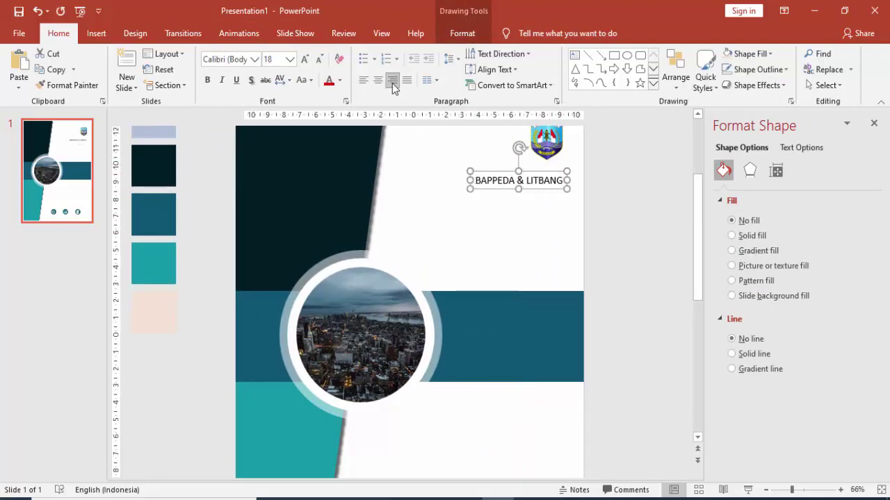
left_click(210, 59)
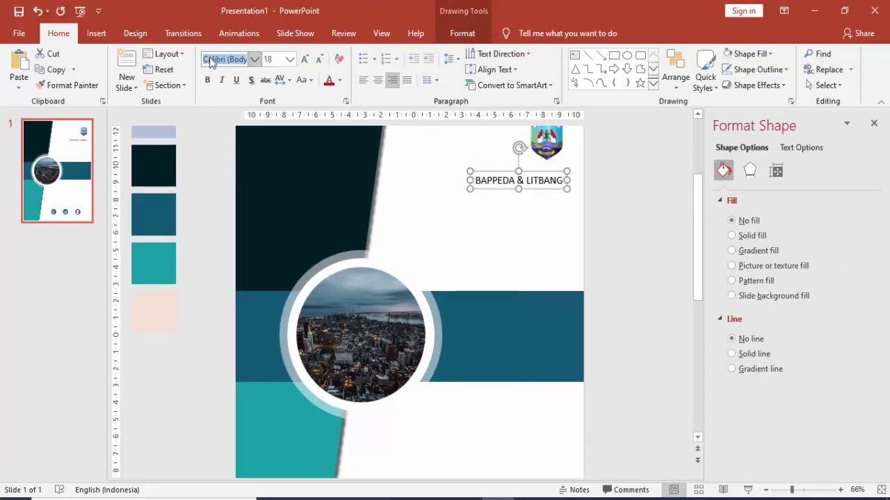
type("Gotham Bol")
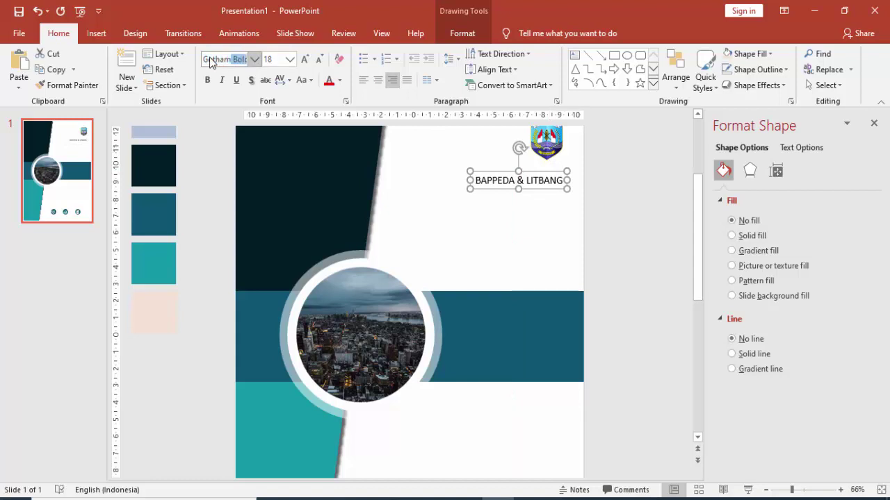
key("Return")
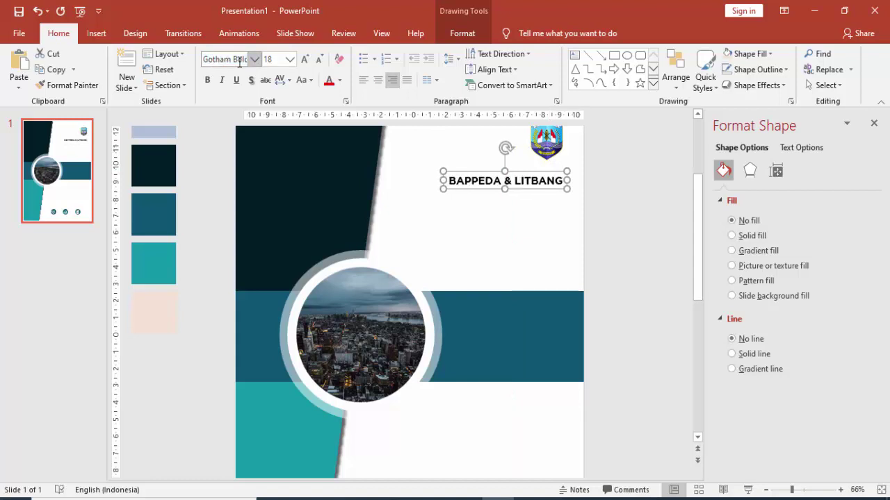
left_click(341, 82)
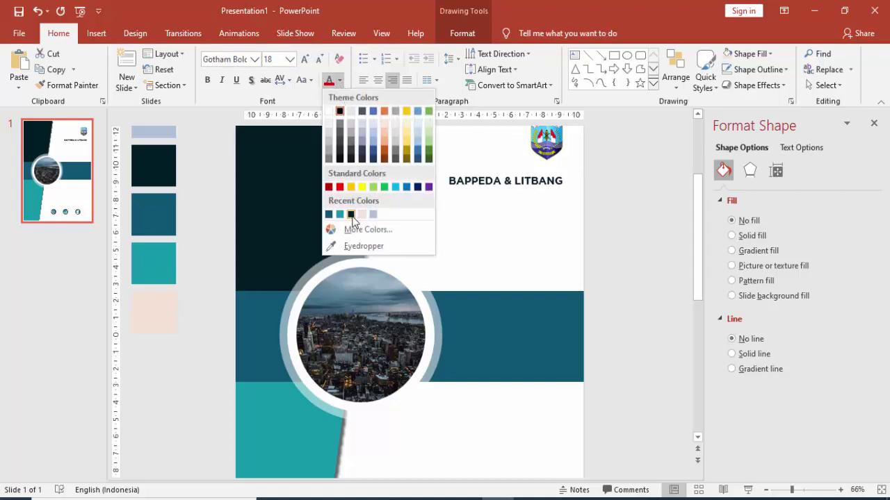
left_click(351, 215)
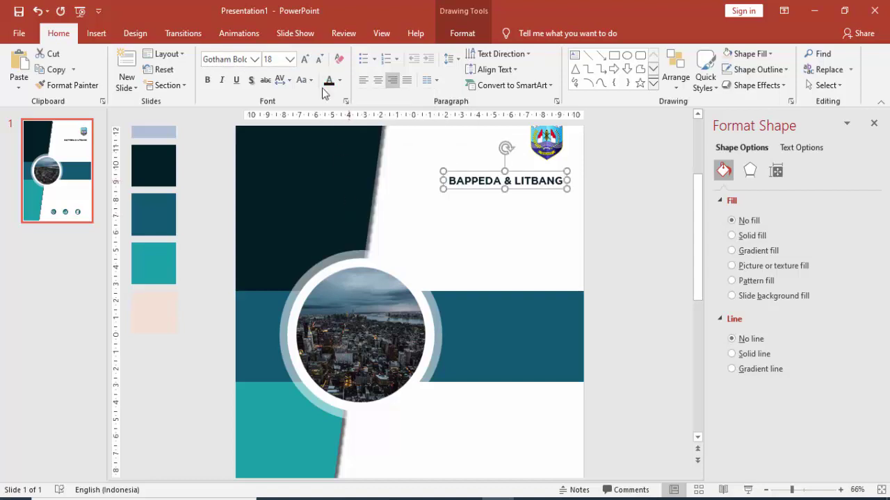
left_click(289, 60)
left_click(271, 191)
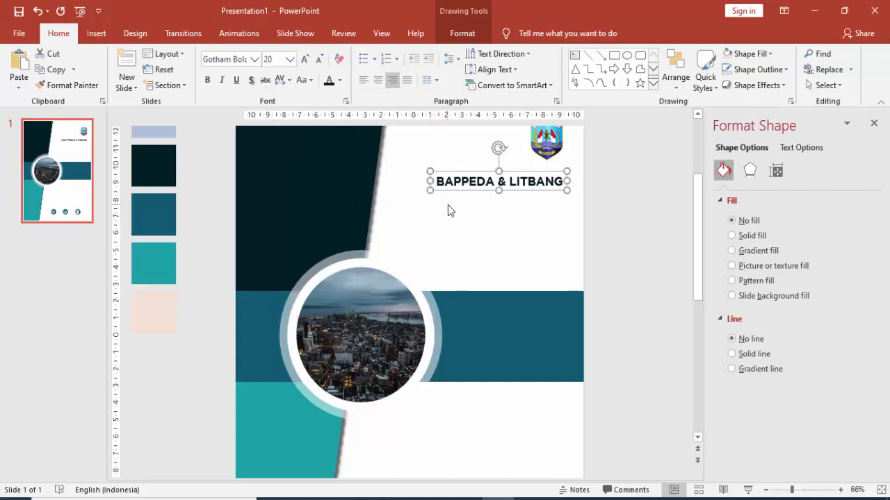
Step: Duplicate the heading below itself and retype it as PROVINSI KALIMANTAN UTARA
left_click_drag(465, 196, 459, 200)
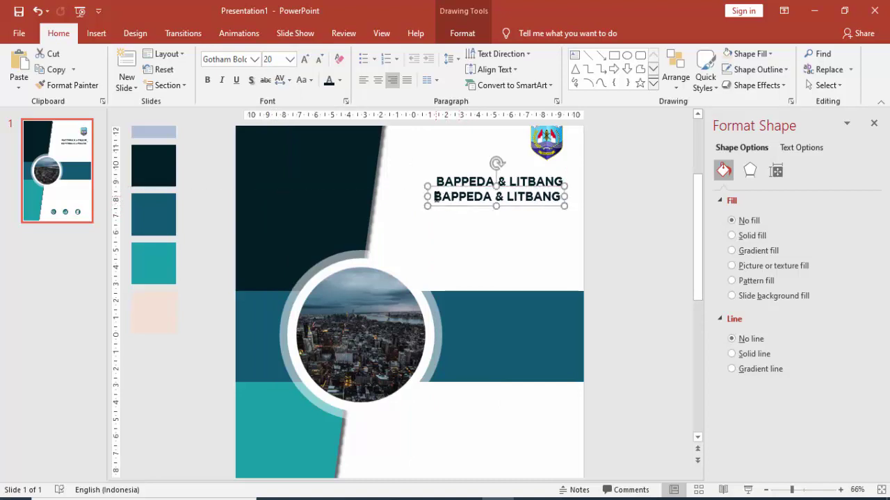
triple_click(460, 201)
type("P")
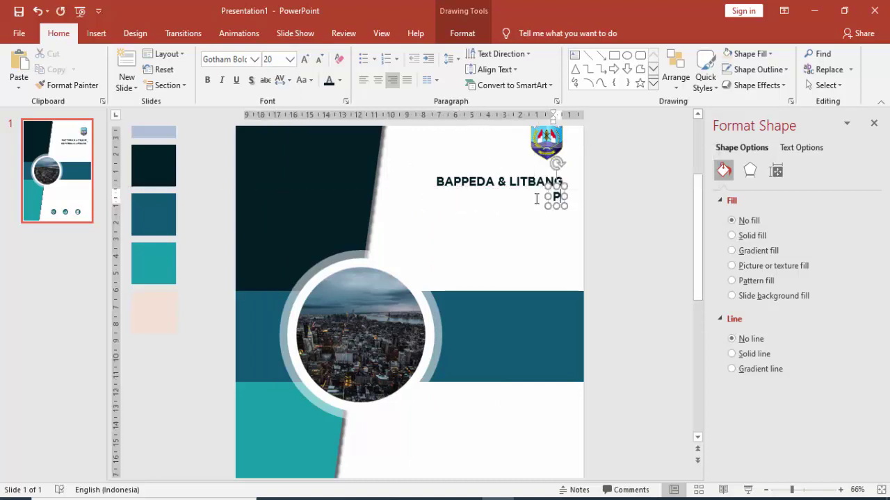
type("TROVINSI")
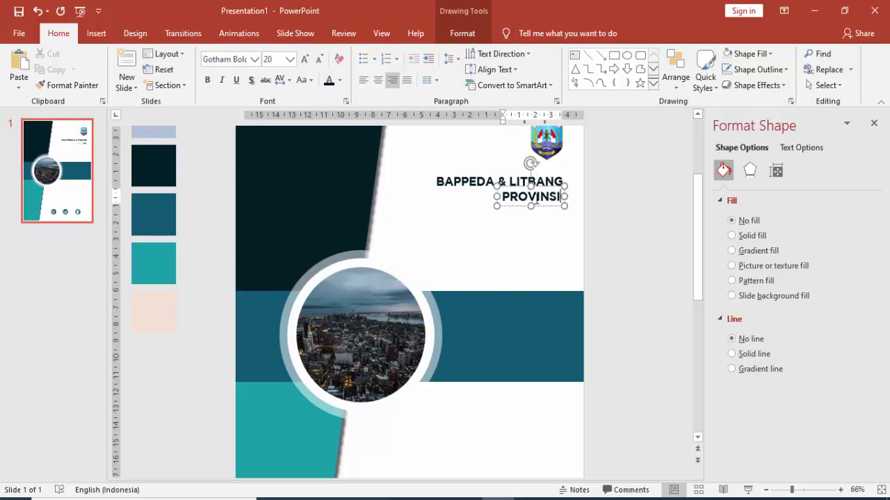
type(" KALIMANTAN")
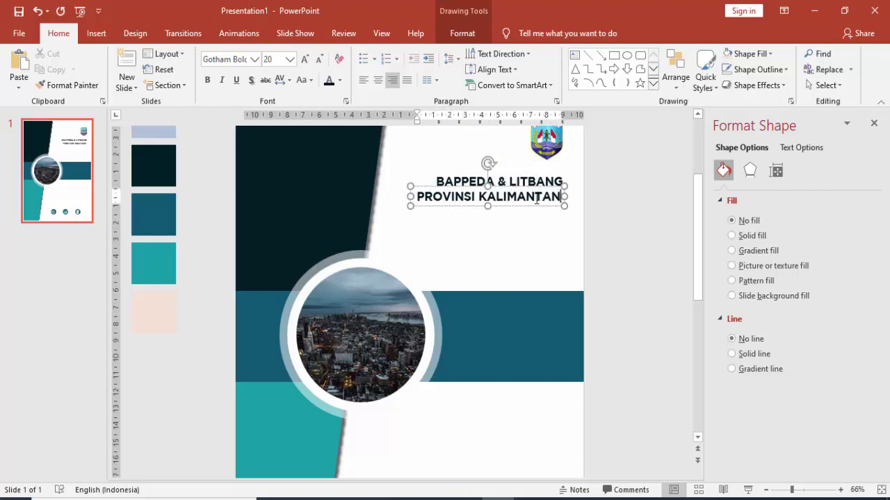
type(" UTARA")
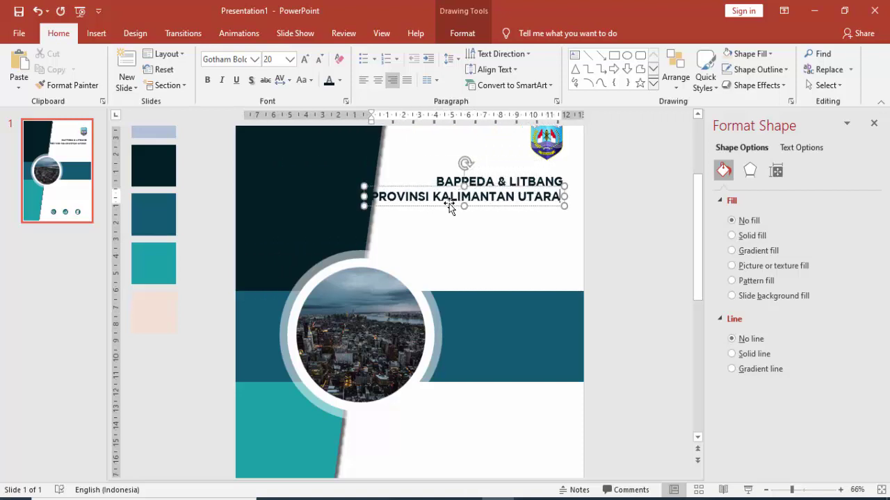
Step: Set the PROVINSI KALIMANTAN UTARA line to size 16 in teal
left_click(449, 204)
left_click(290, 59)
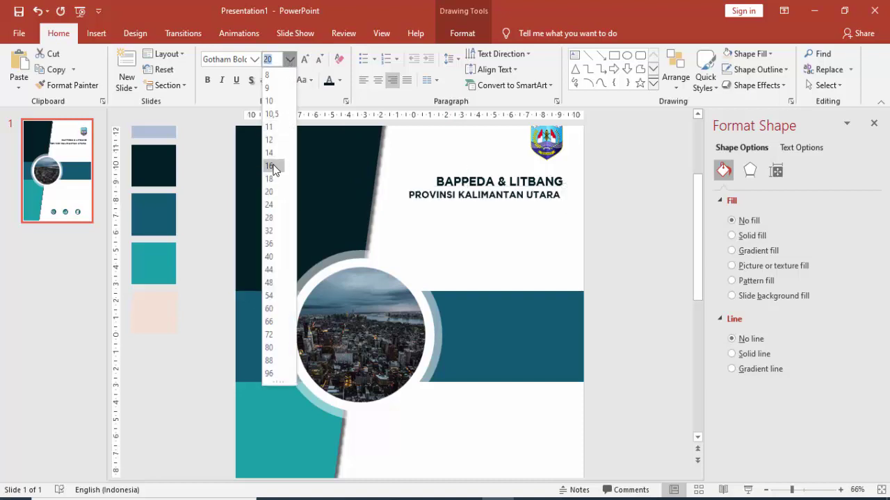
left_click(269, 166)
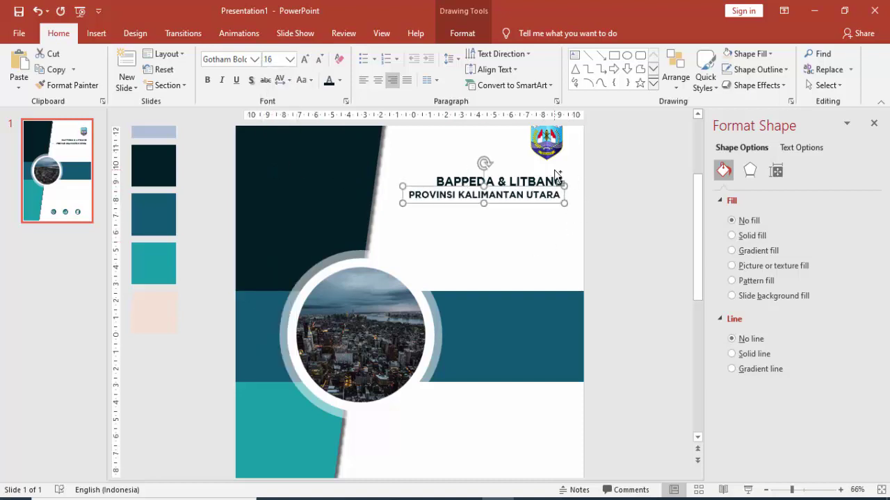
scroll(554, 170, "up", 3)
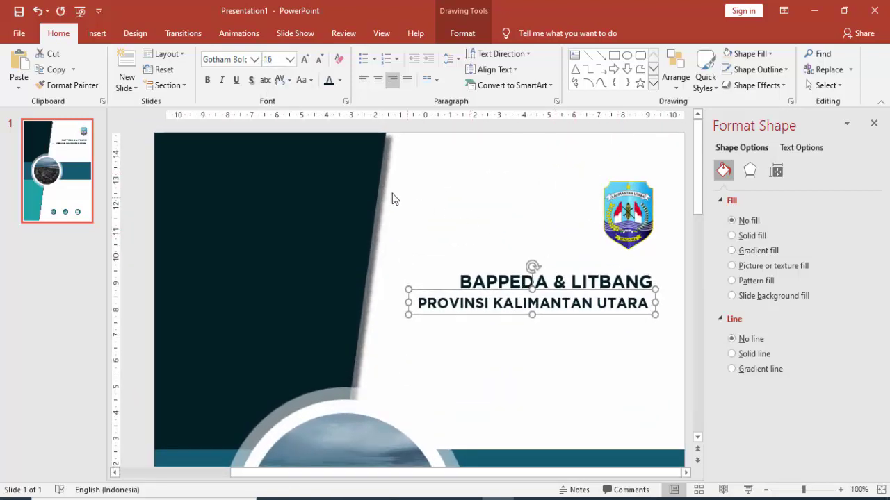
left_click(340, 81)
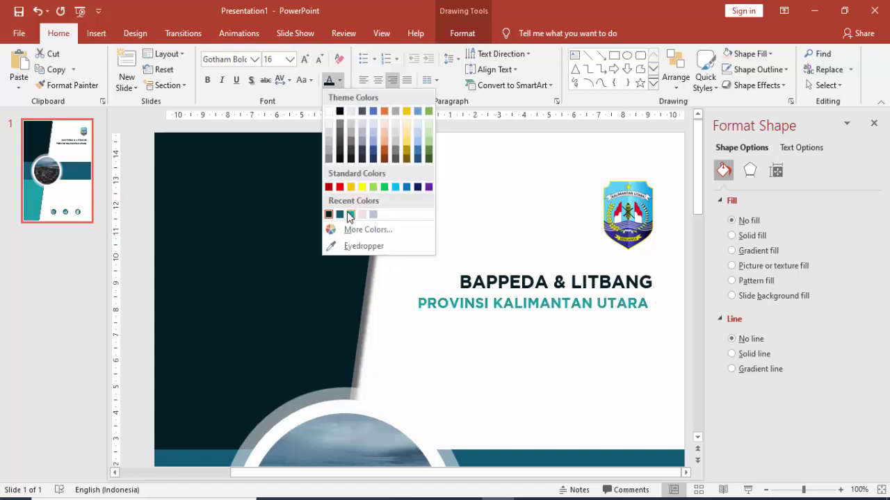
left_click(351, 215)
scroll(486, 254, "down", 5)
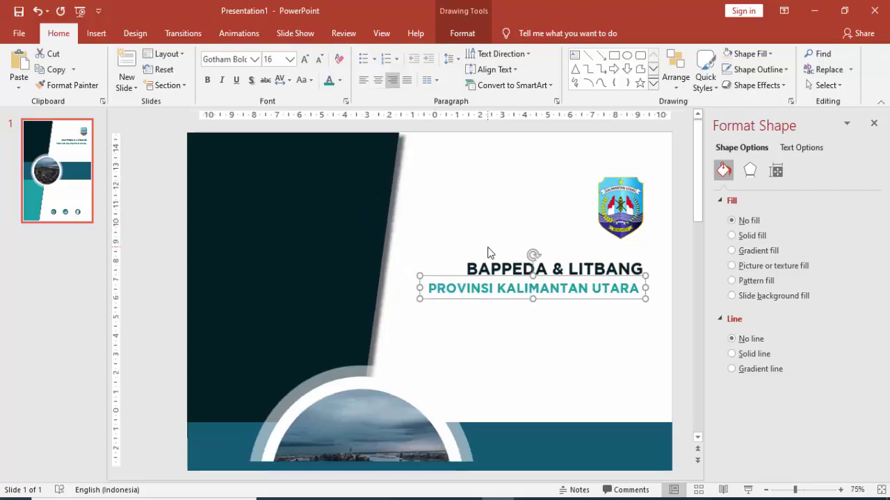
left_click(590, 258)
scroll(590, 259, "down", 2)
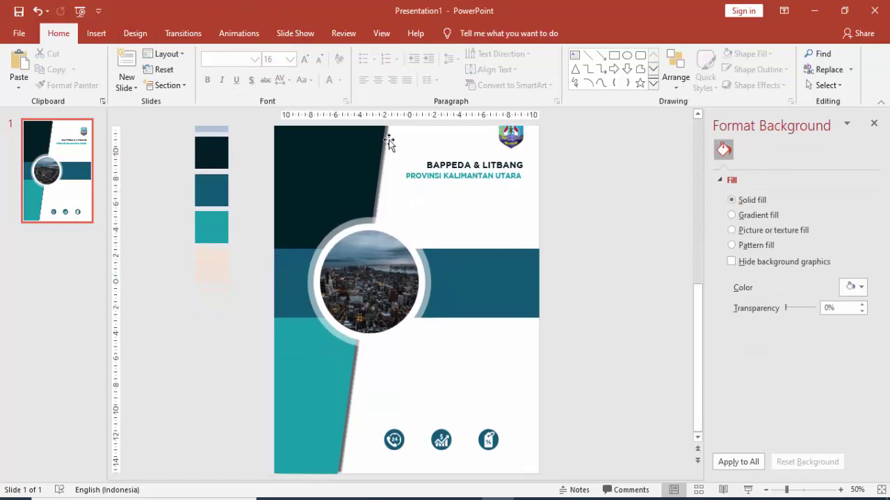
Step: Add a text box reading LAPORAN / REALISASI / KEUANGAN on three lines, placed on the blue band
left_click(99, 33)
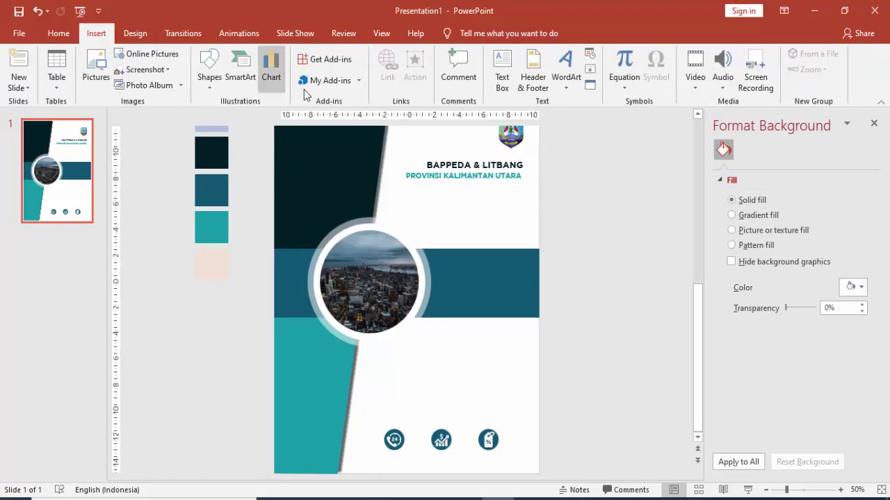
left_click(502, 72)
left_click(455, 229)
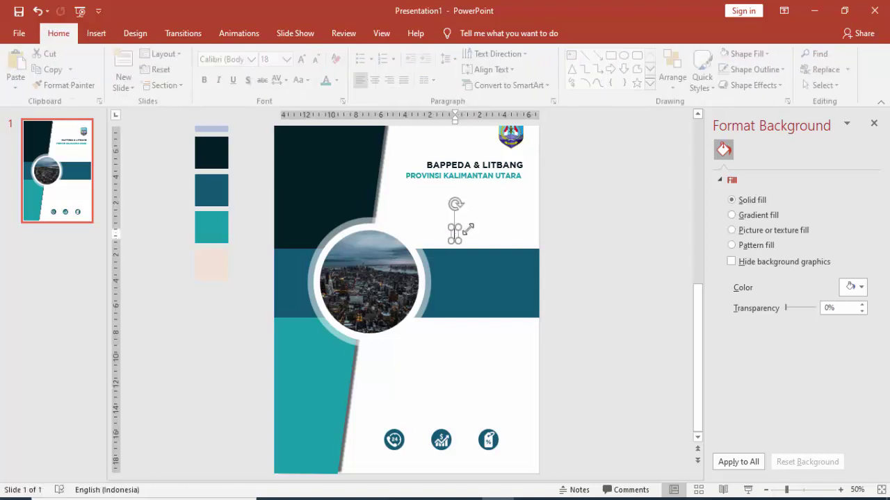
type("LAPOIRA")
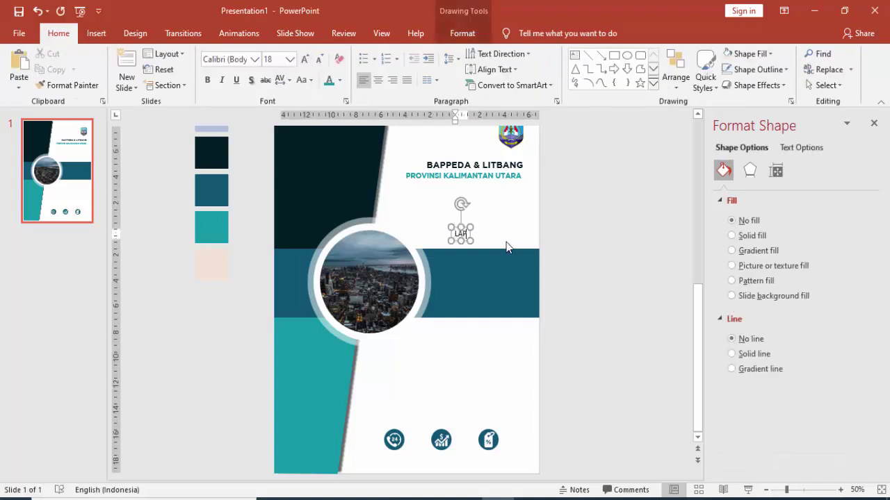
key("BackSpace")
key("BackSpace")
key("BackSpace")
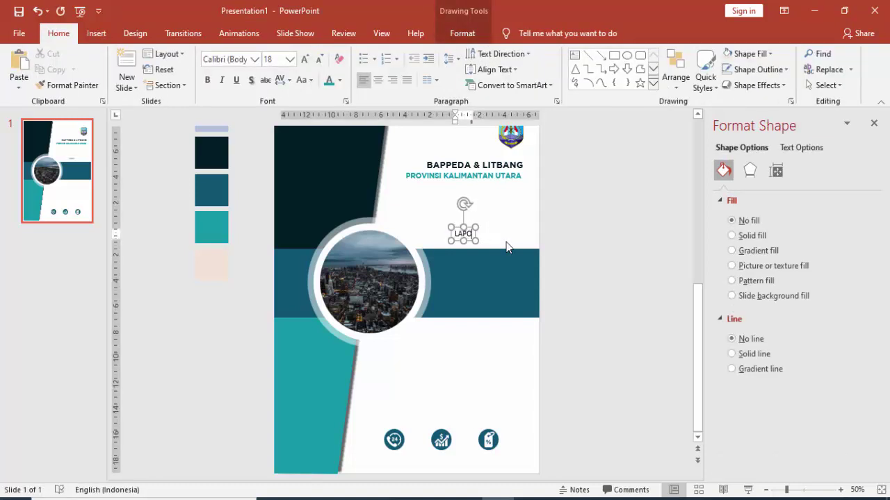
type("RAN")
key("Return")
type("REA")
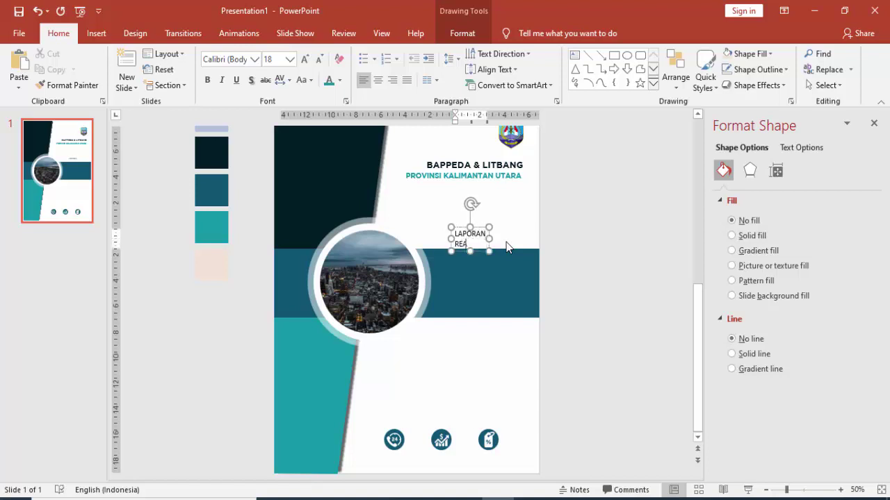
type("LIAS")
key("BackSpace")
key("BackSpace")
type("SAS")
type("I")
key("Return")
type("KEUANG")
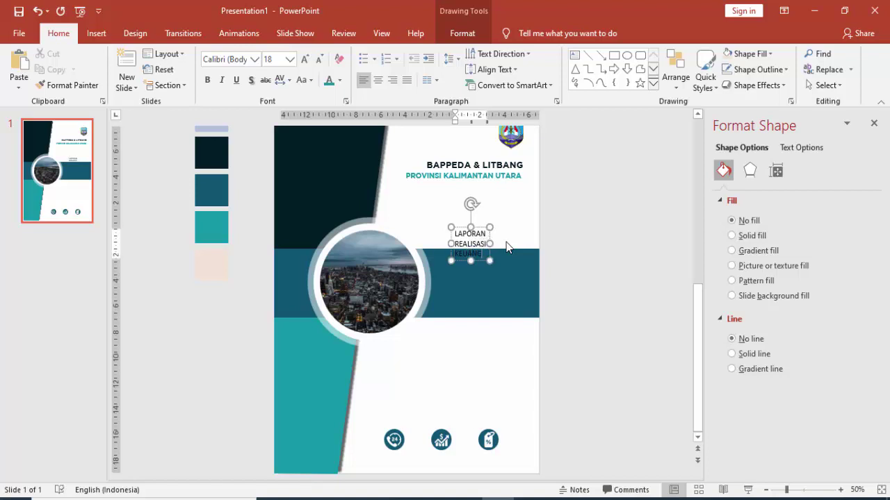
type("AN")
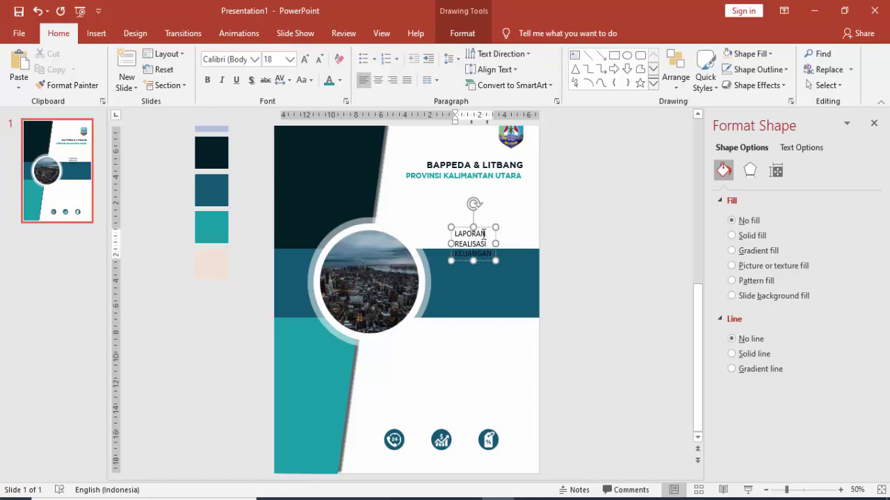
left_click_drag(498, 241, 521, 270)
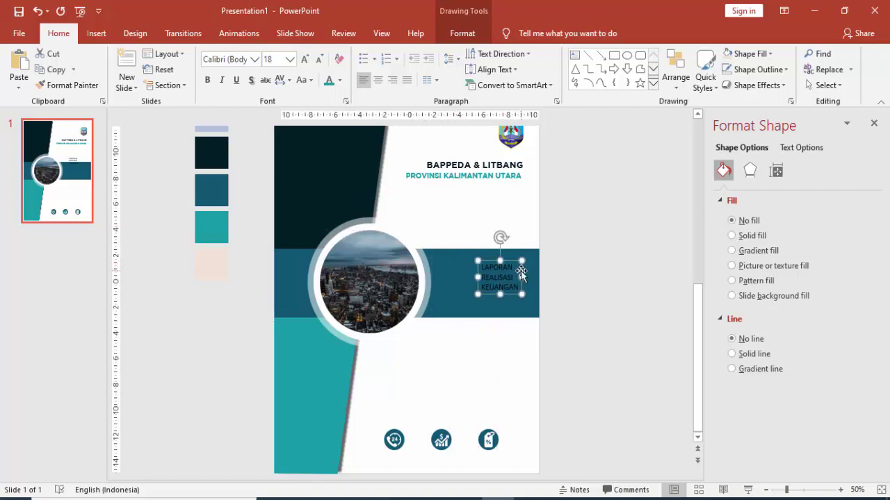
Step: Make the title right-aligned, bold, size 24 and white
left_click(391, 81)
left_click(208, 80)
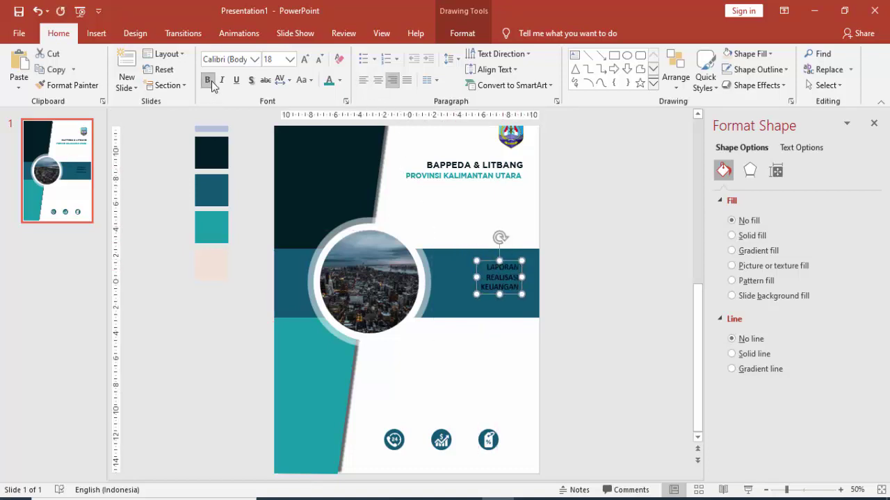
left_click(291, 60)
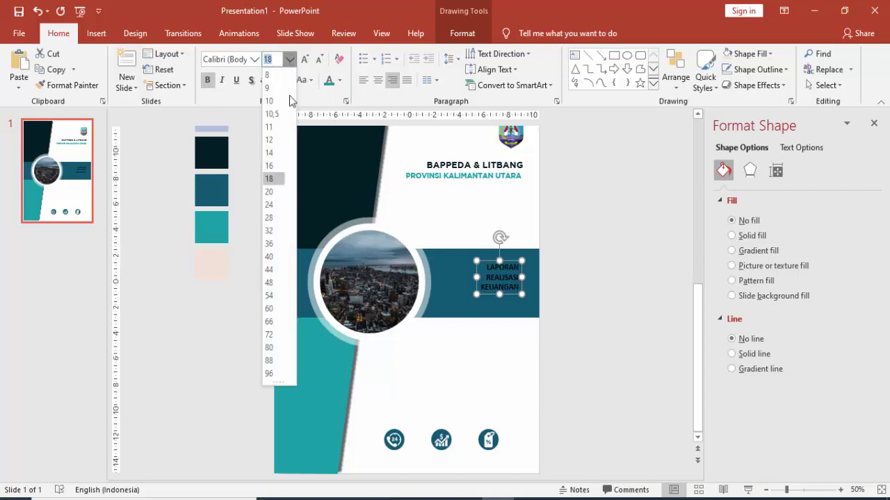
left_click(273, 206)
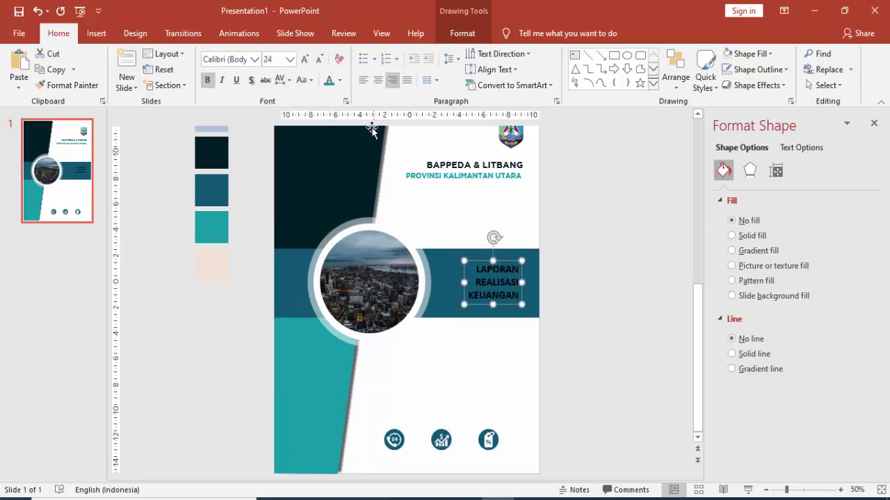
left_click(340, 80)
left_click(329, 111)
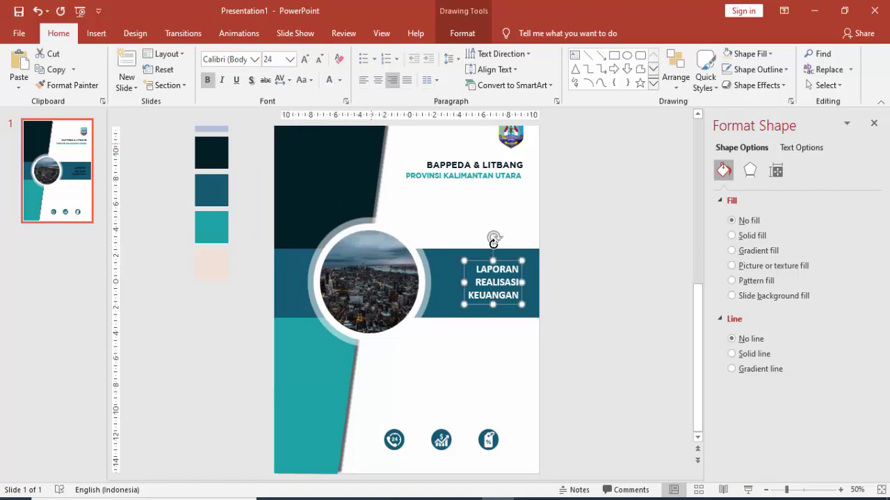
scroll(535, 239, "up", 2, "ctrl")
scroll(556, 242, "up", 1, "ctrl")
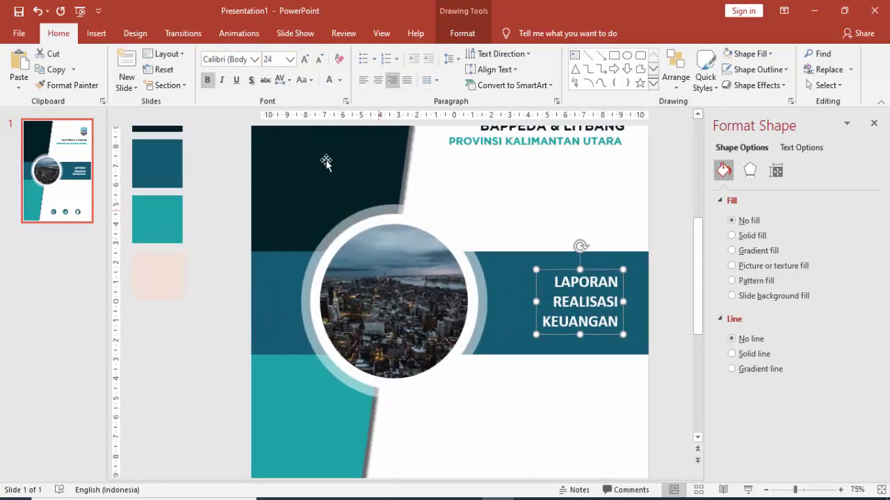
Step: Change the title font to Montserrat at size 20 and nudge the box slightly
left_click(245, 63)
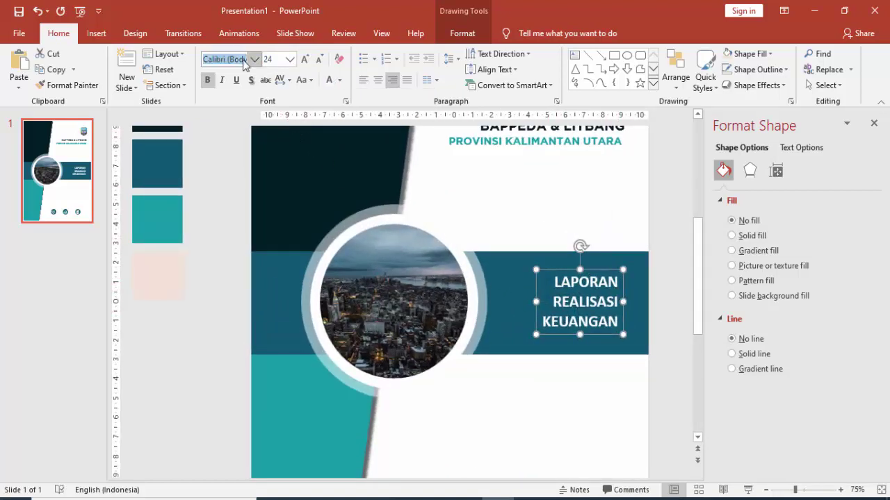
type("Mad BeefMontserrat")
key("Return")
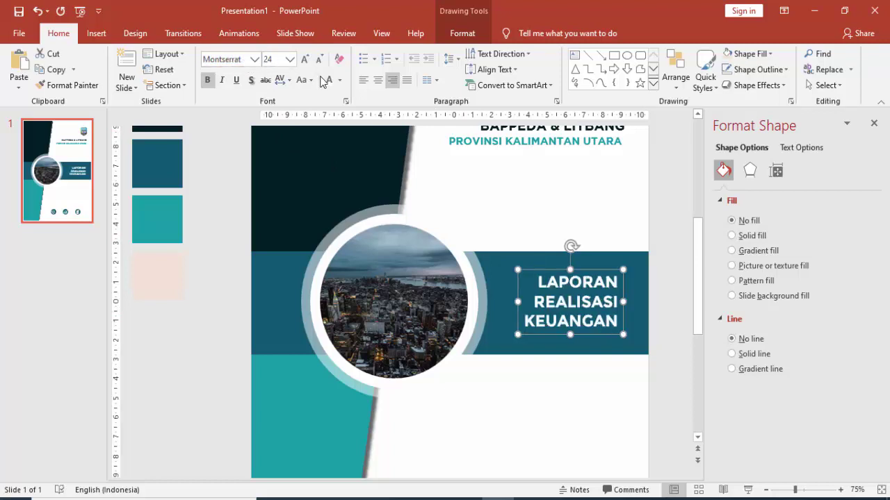
left_click(290, 59)
left_click(274, 192)
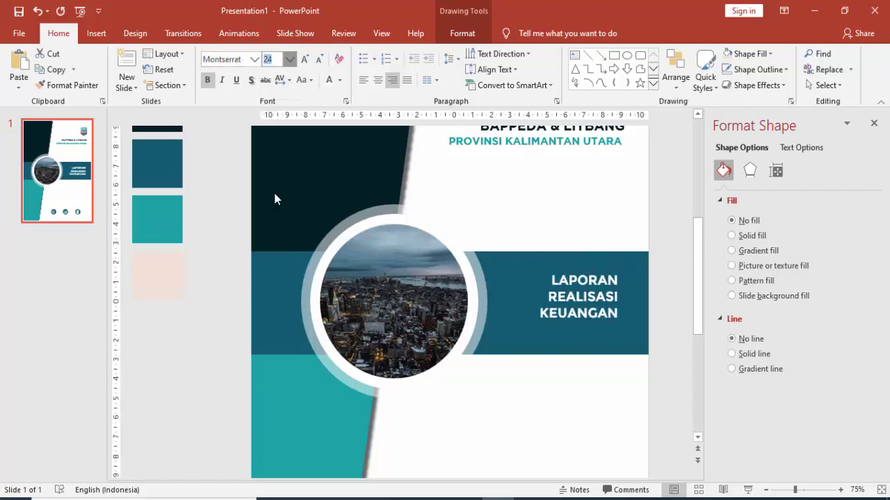
left_click_drag(607, 327, 605, 326)
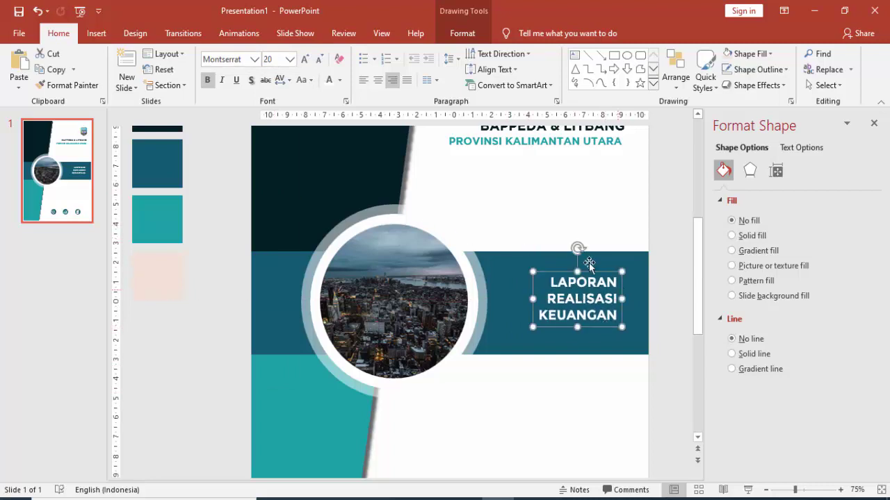
Step: Apply Loose character spacing to the title letters
left_click(290, 81)
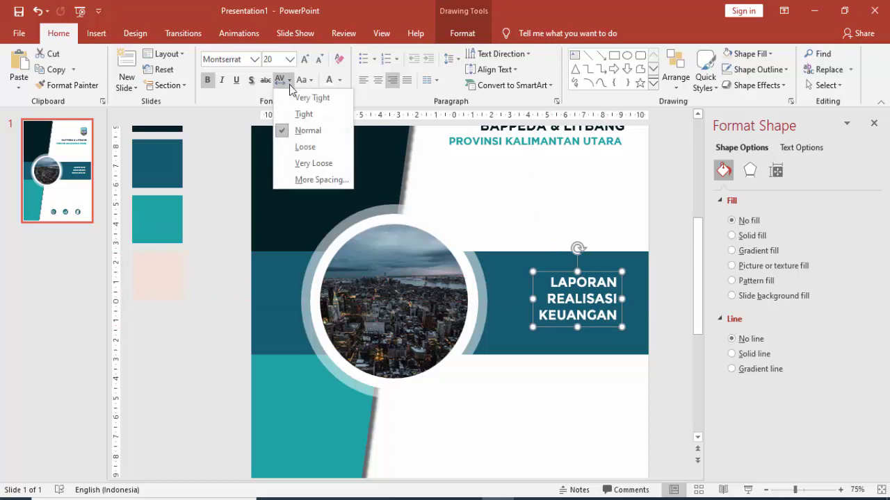
left_click(291, 147)
scroll(612, 264, "down", 1, "ctrl")
scroll(597, 274, "down", 1, "ctrl")
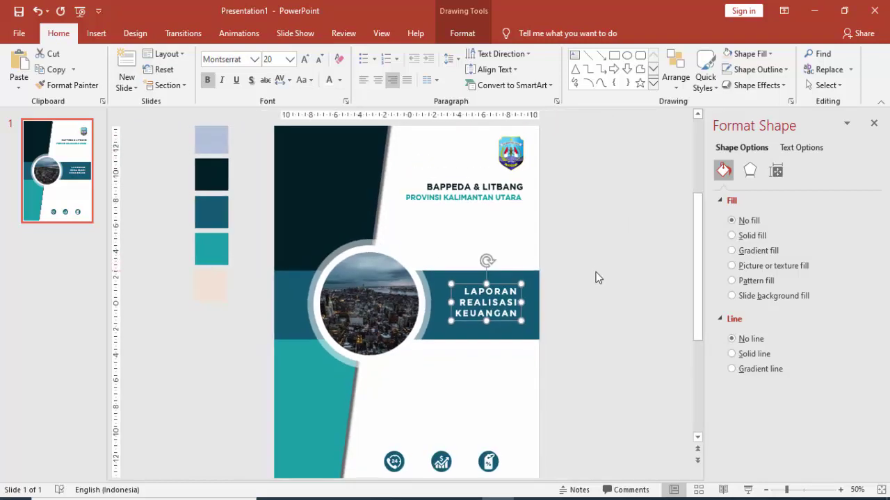
scroll(590, 275, "down", 1, "ctrl")
left_click(590, 275)
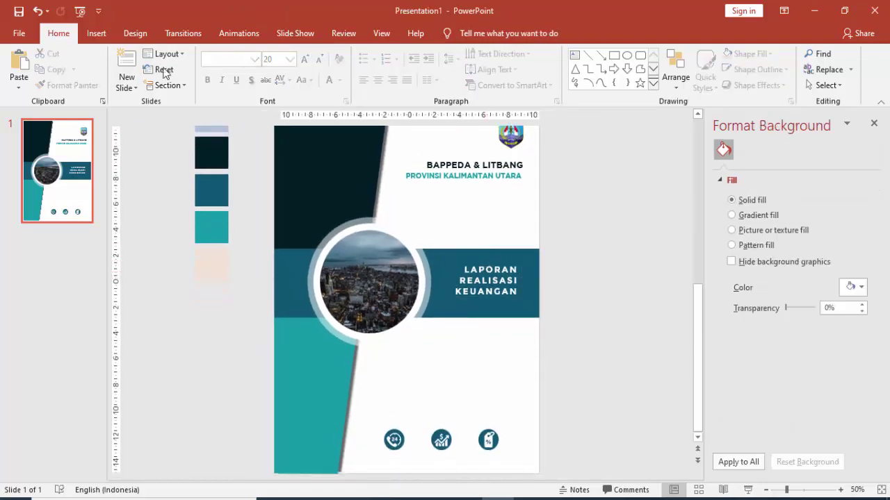
Step: Add a text box below the banner reading 'TAHUN ANGGARAN 2019', removing the extra word LAPORAN
left_click(96, 34)
left_click(502, 73)
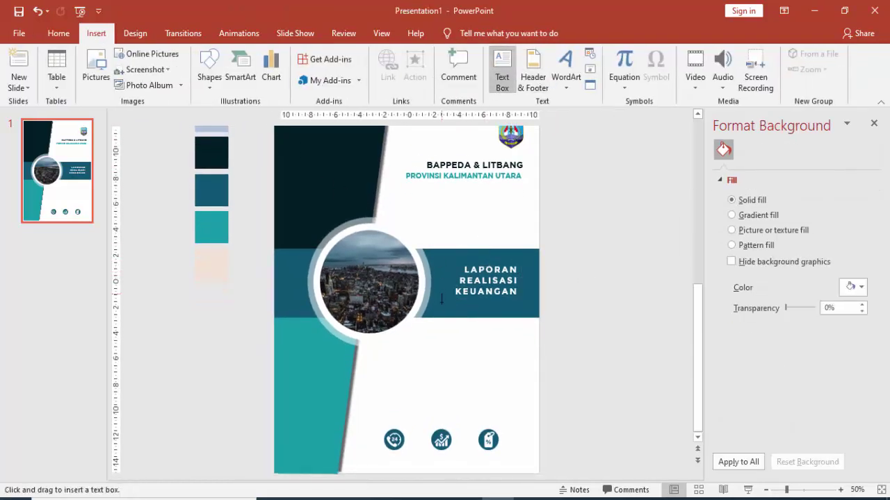
left_click(413, 360)
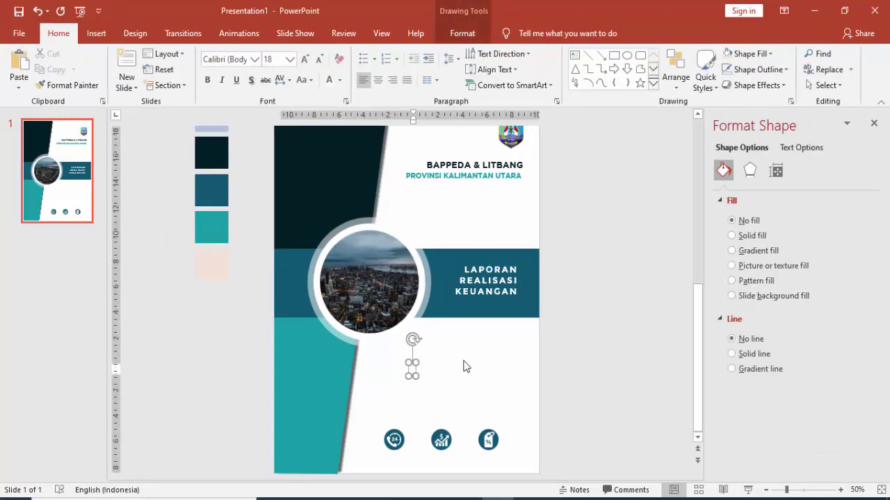
type("LAPORAN ")
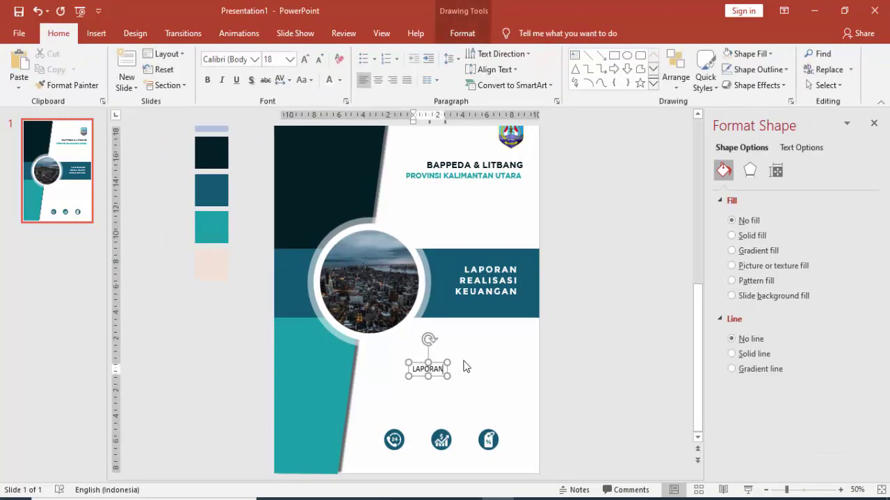
type("TAHUN")
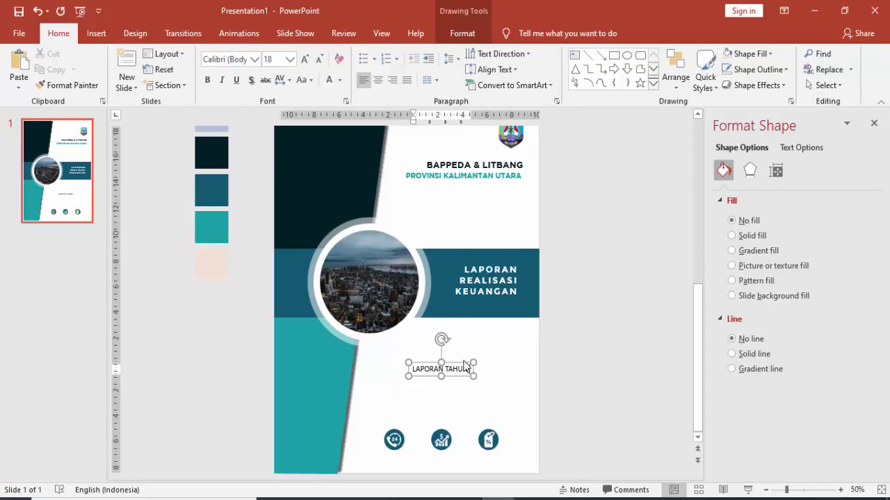
type(" ANGGAR")
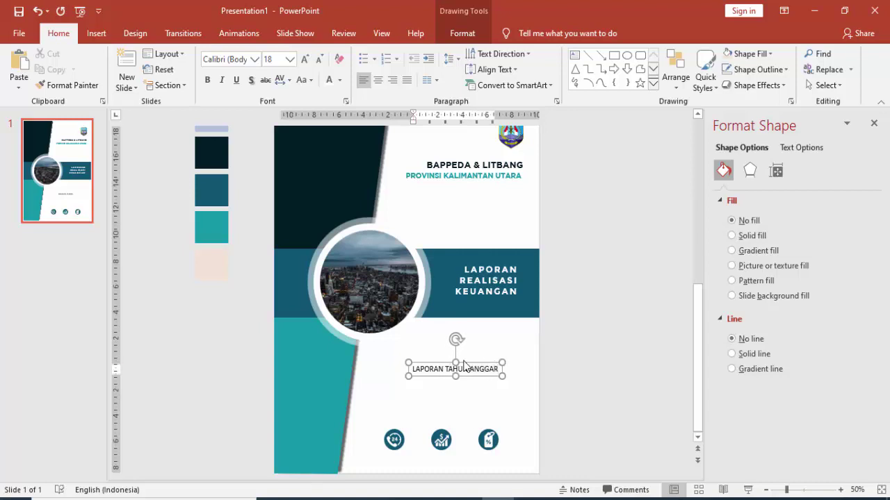
type("AN 2019")
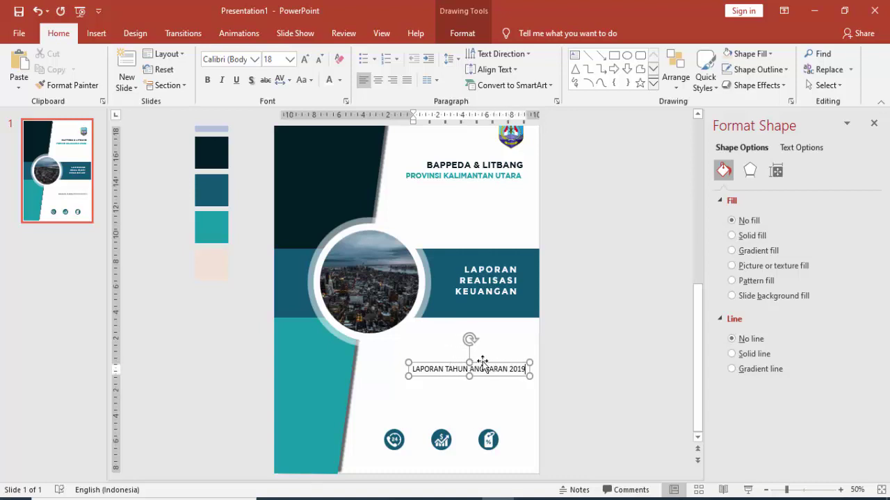
mouse_move(482, 362)
left_mouse_down()
mouse_move(482, 354)
mouse_move(395, 370)
left_mouse_up()
key("Delete")
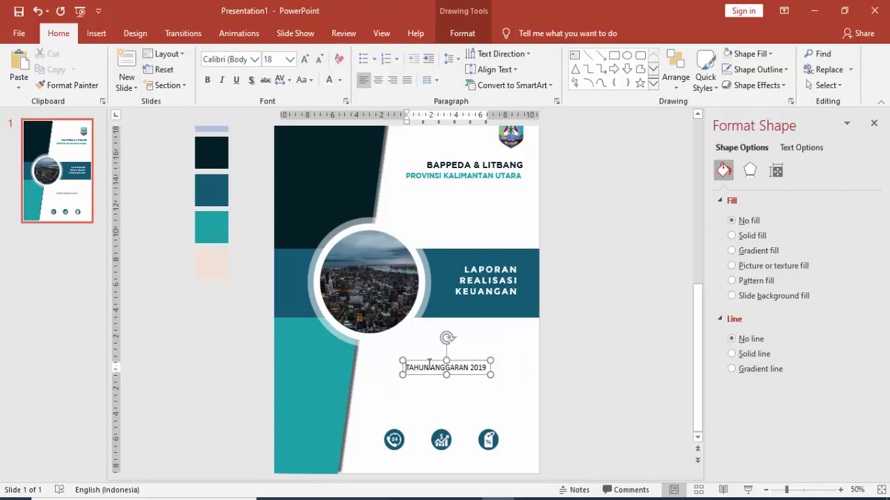
left_click(429, 360)
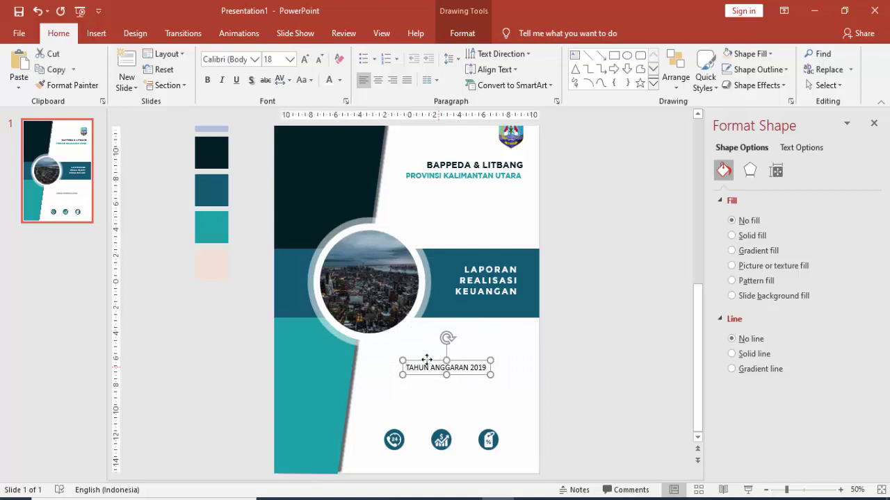
Step: Set the year line's font to Montserrat
left_click(255, 60)
left_click(236, 141)
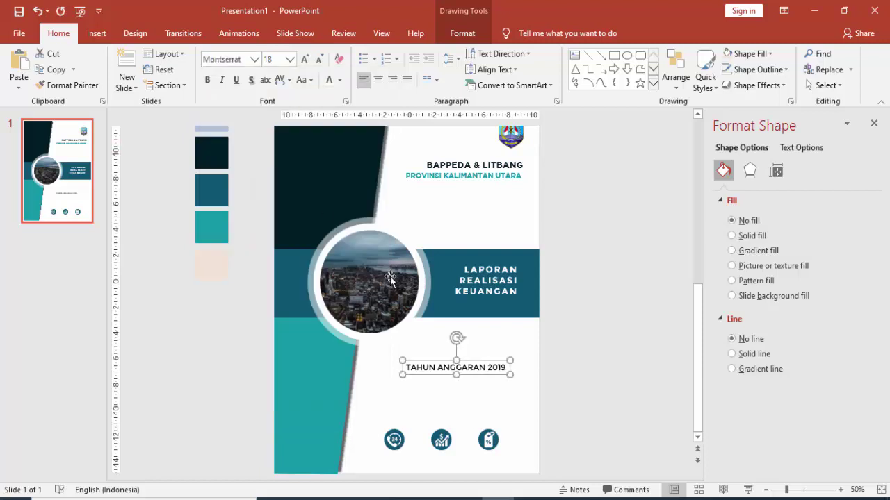
scroll(452, 383, "up", 2, "ctrl")
scroll(528, 346, "up", 3, "ctrl")
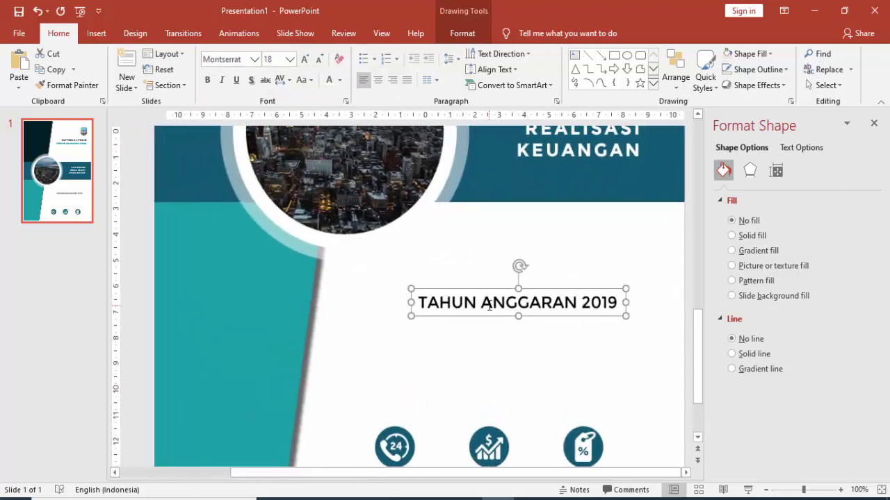
Step: Colour ANGGARAN 2019 teal, shift the year line right, and duplicate it just below
left_click_drag(480, 303, 617, 303)
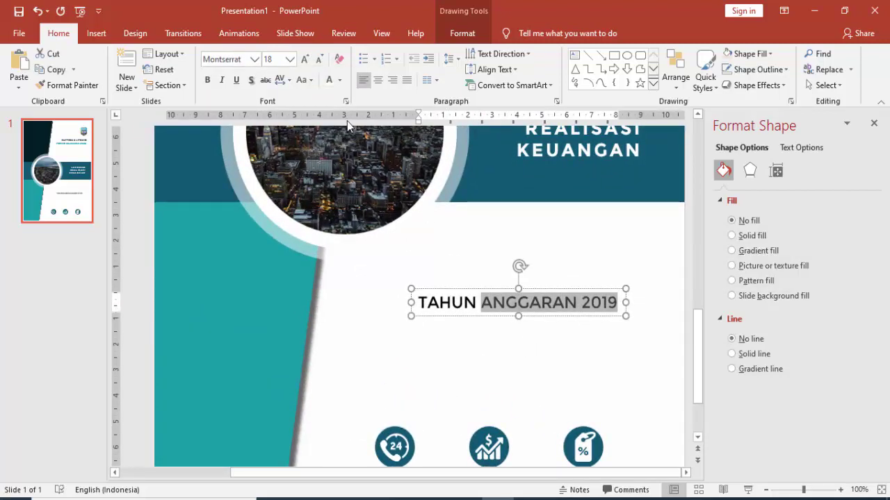
left_click(340, 80)
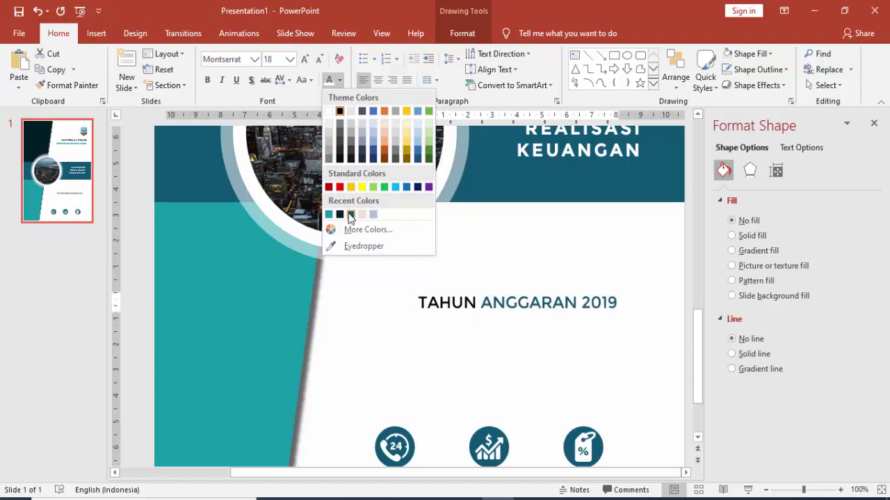
left_click(350, 215)
left_click_drag(459, 289, 485, 279)
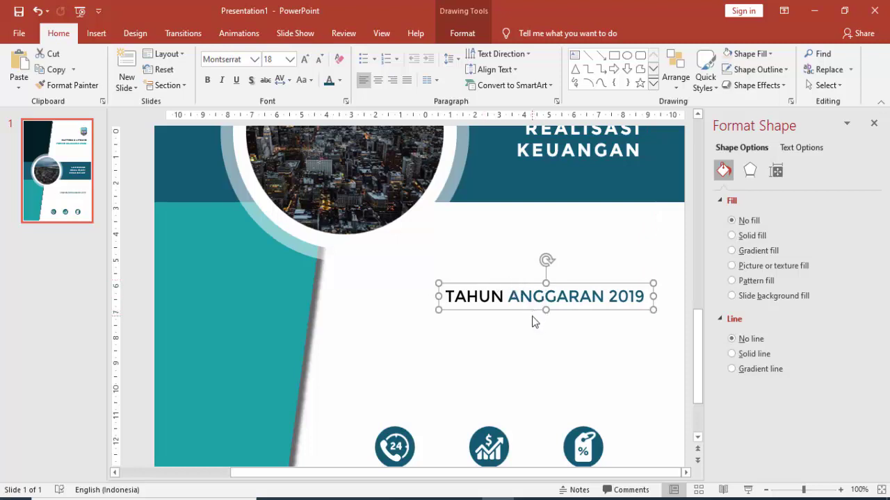
left_click_drag(532, 322, 520, 333)
Step: Retype the copy as TRIWULAN IV, align it under the year line's right end, and make it grey
left_click_drag(445, 319, 646, 320)
type("TRI")
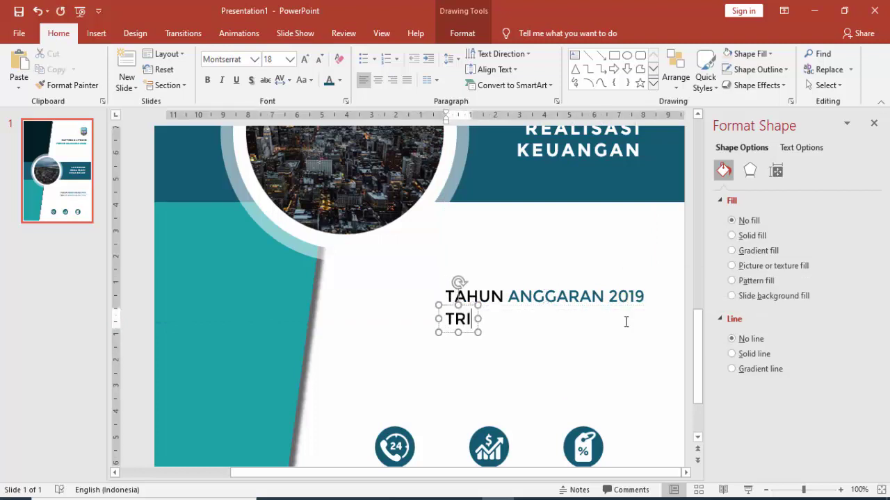
type("WULAN IV")
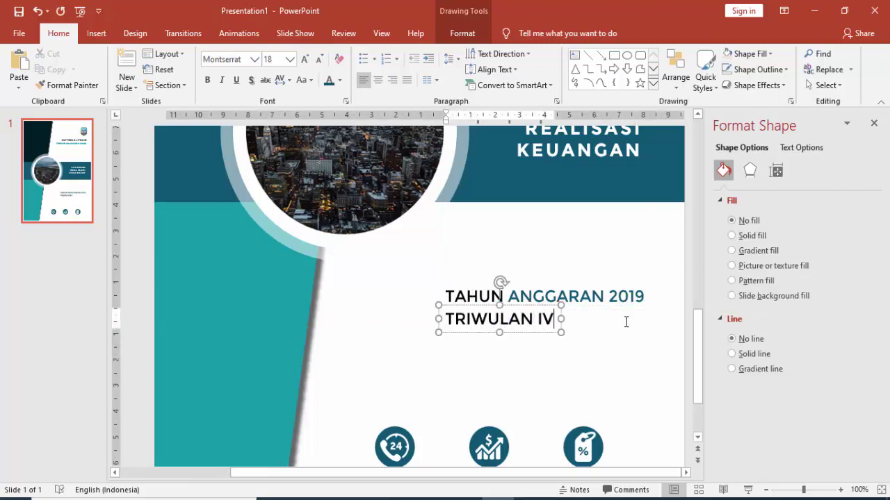
left_click_drag(541, 333, 629, 330)
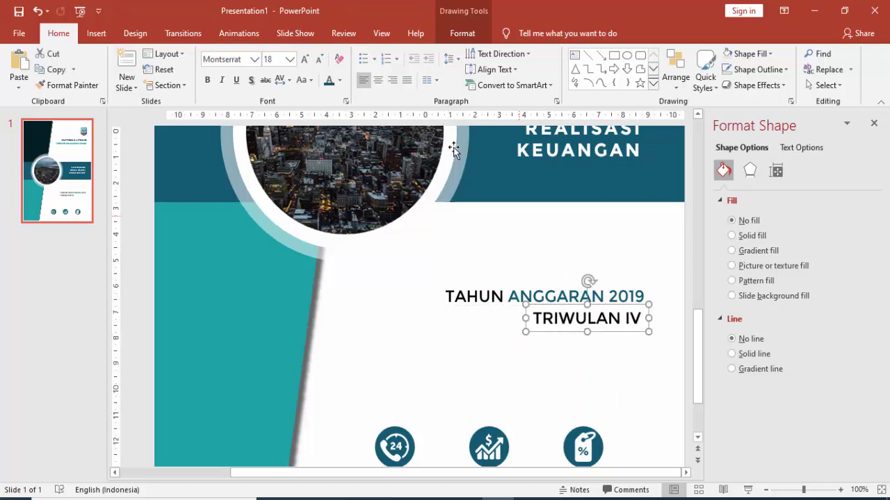
left_click(340, 81)
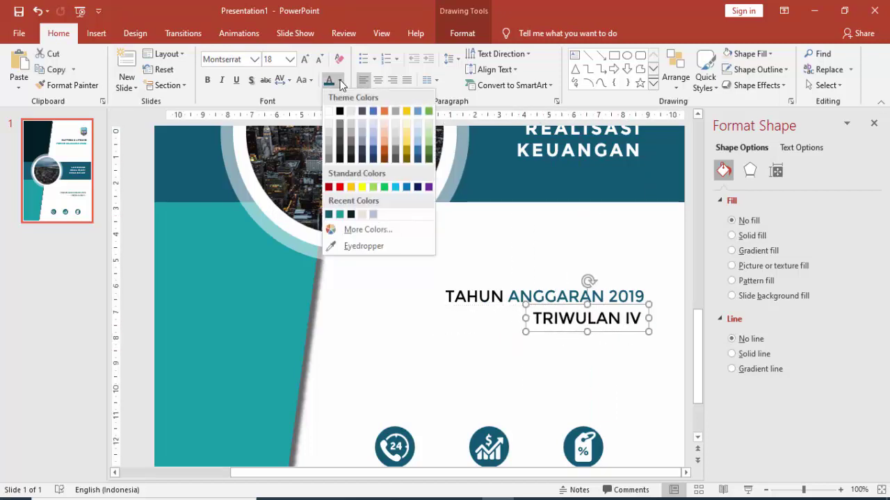
left_click(339, 143)
left_click(520, 258)
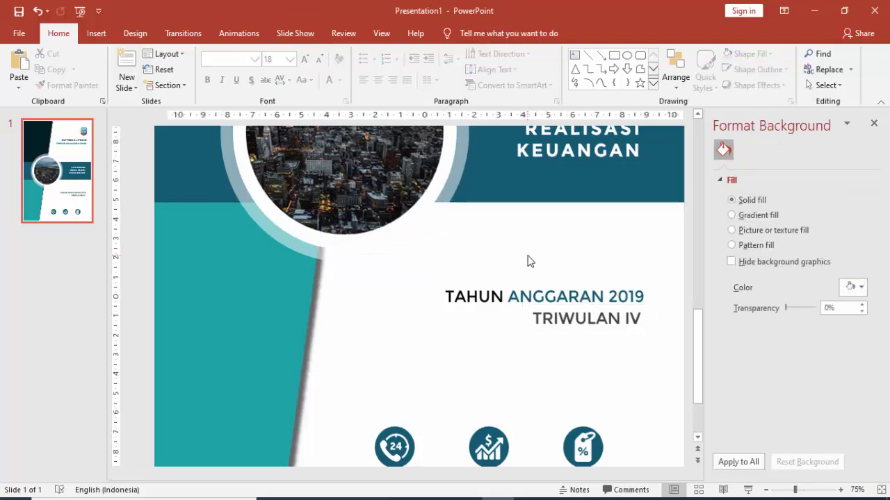
scroll(528, 261, "down", 3, "ctrl")
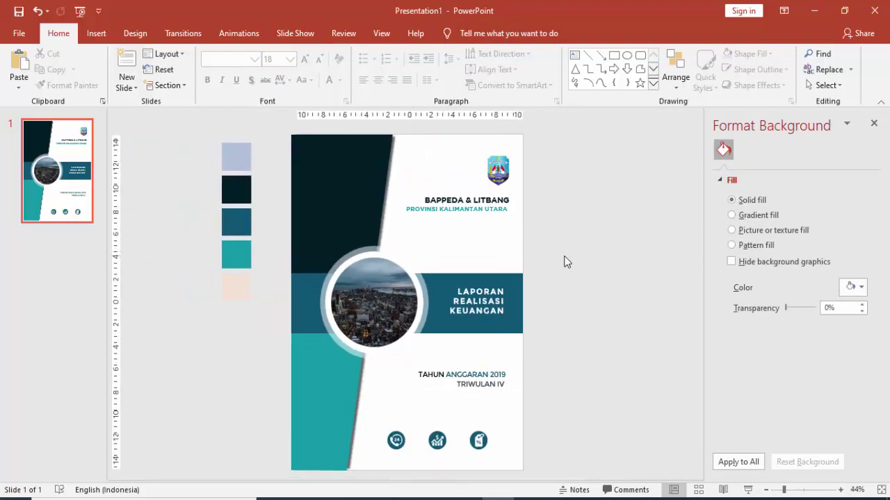
left_click(747, 490)
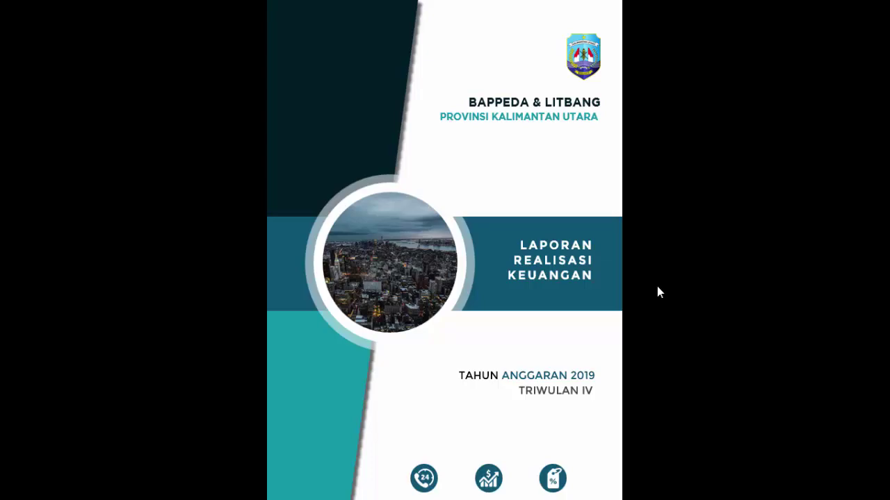
key("Escape")
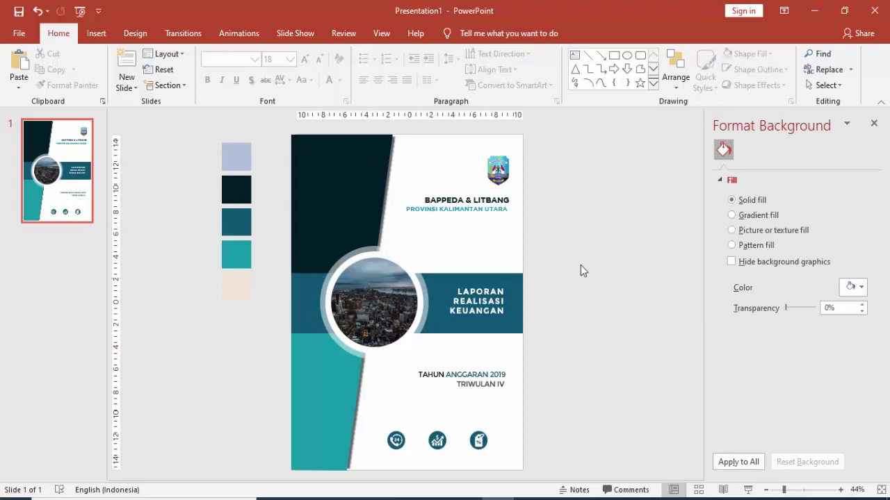
left_click(382, 192)
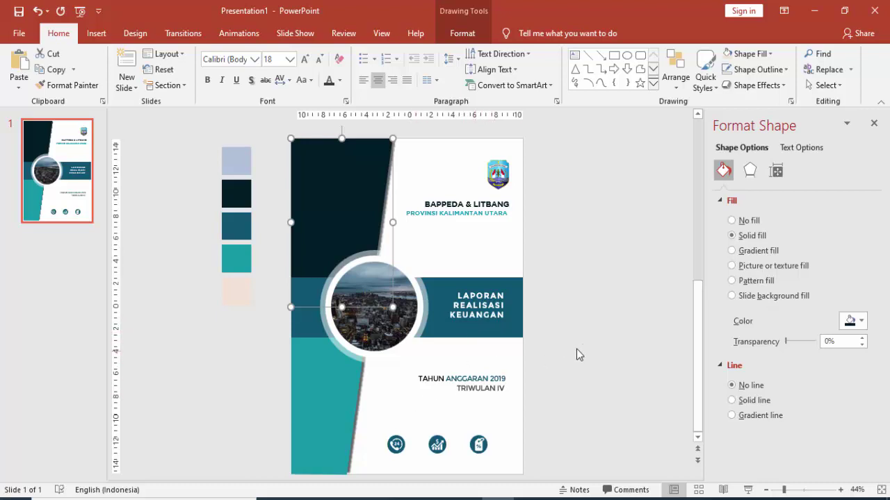
left_click(589, 320)
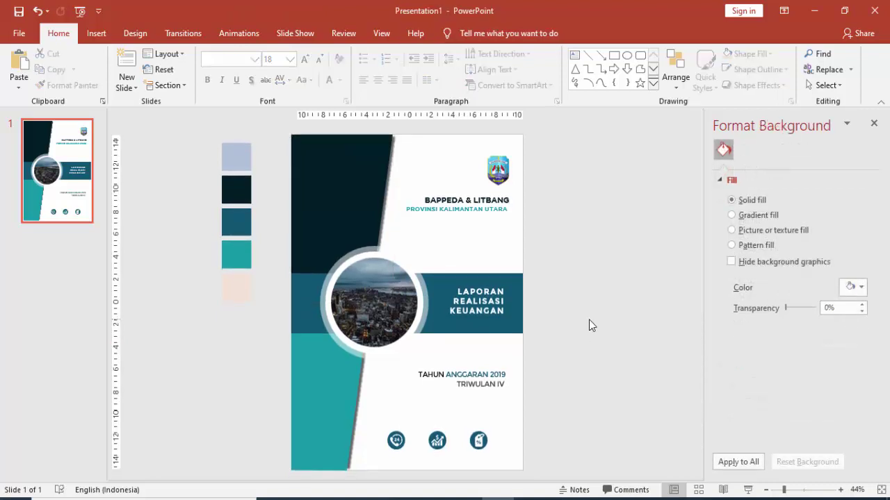